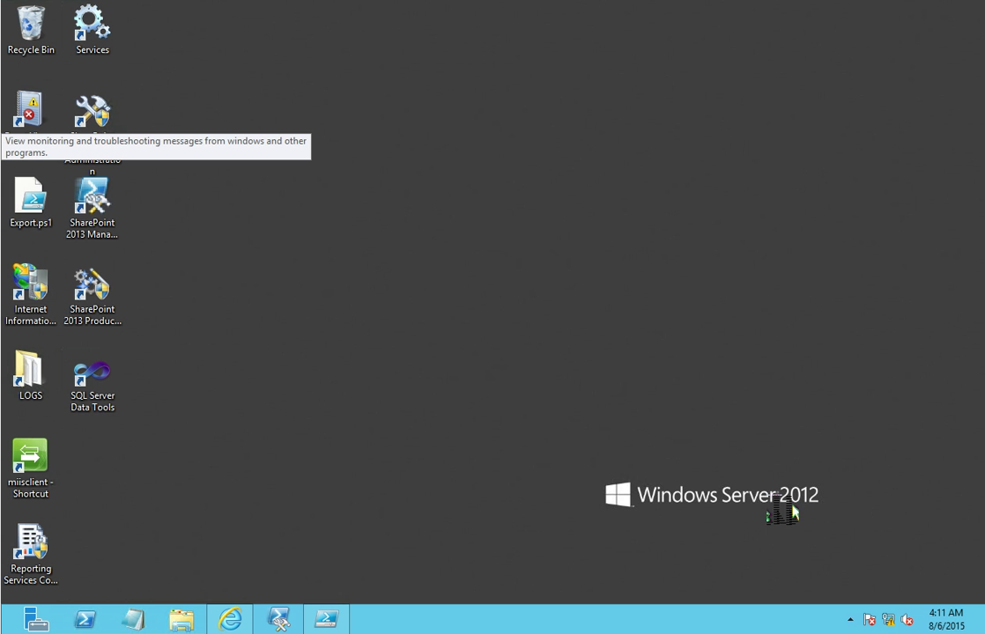
Step: Launch IIS 6.0 Manager from Server Manager's Tools and enlarge its window and tree pane
left_click(361, 471)
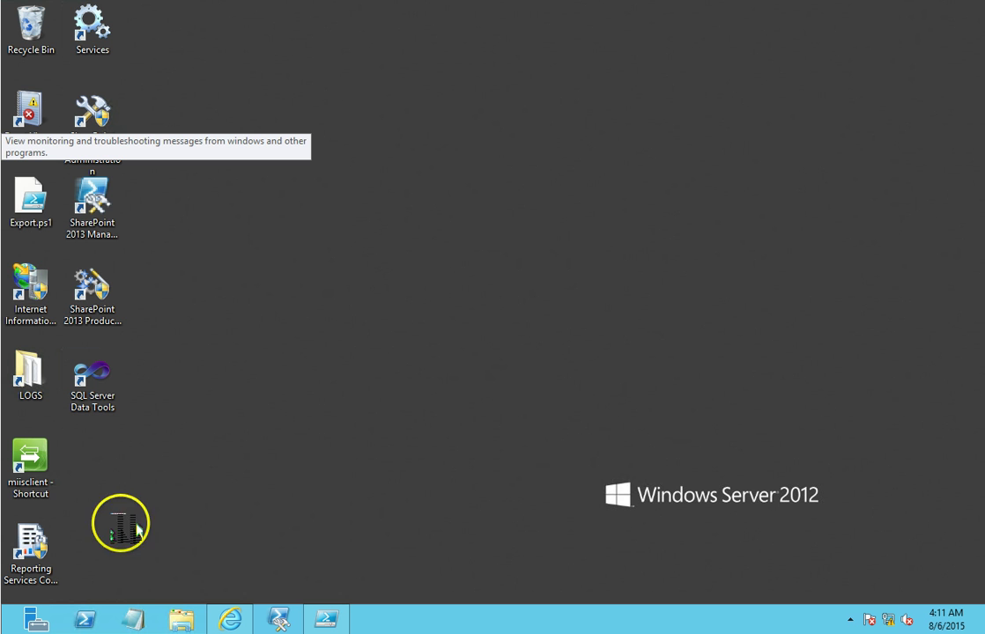
left_click(35, 619)
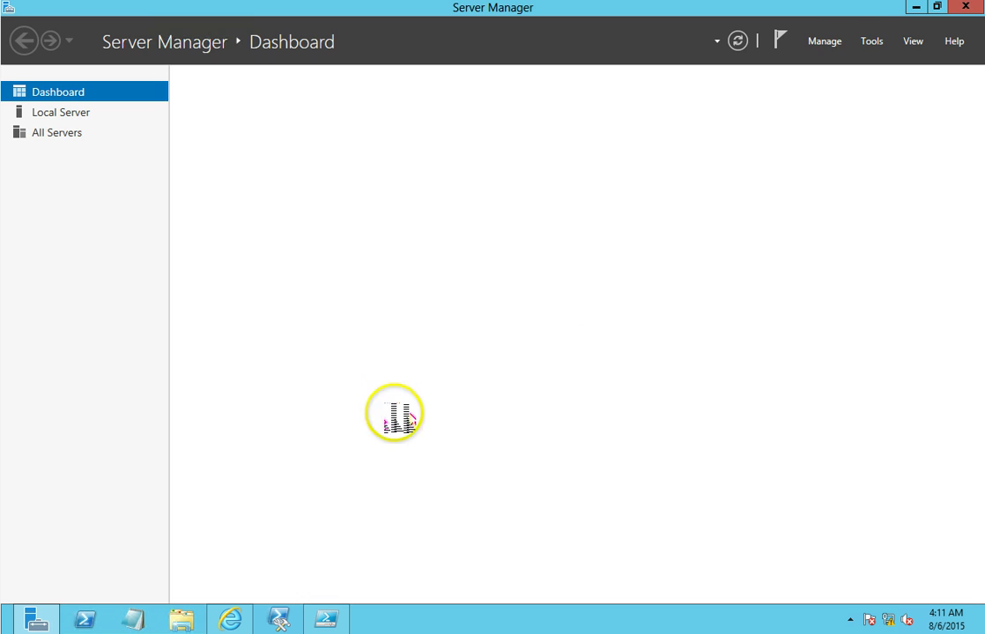
left_click(885, 42)
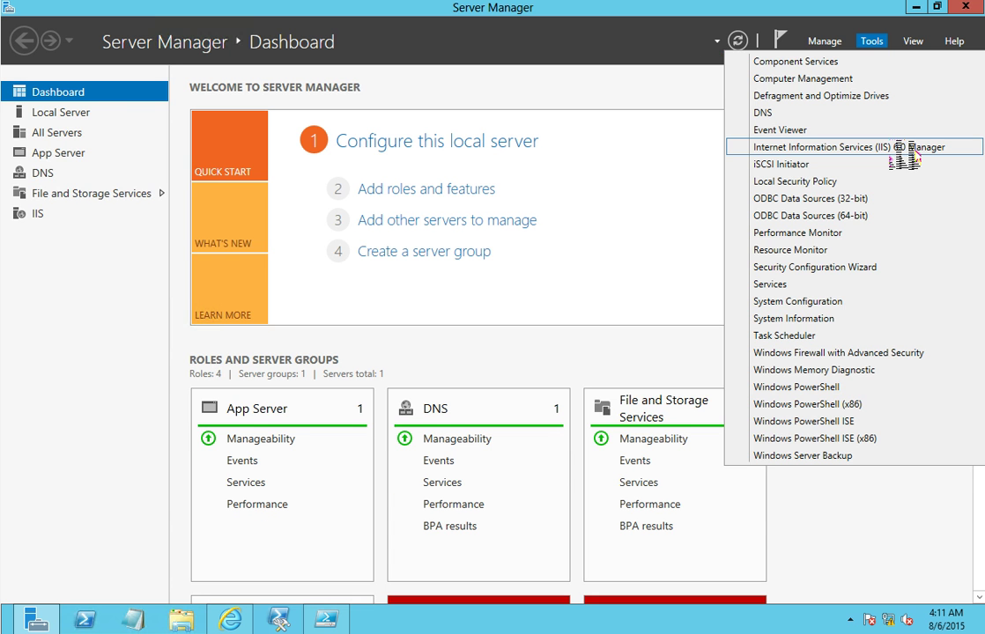
left_click(908, 149)
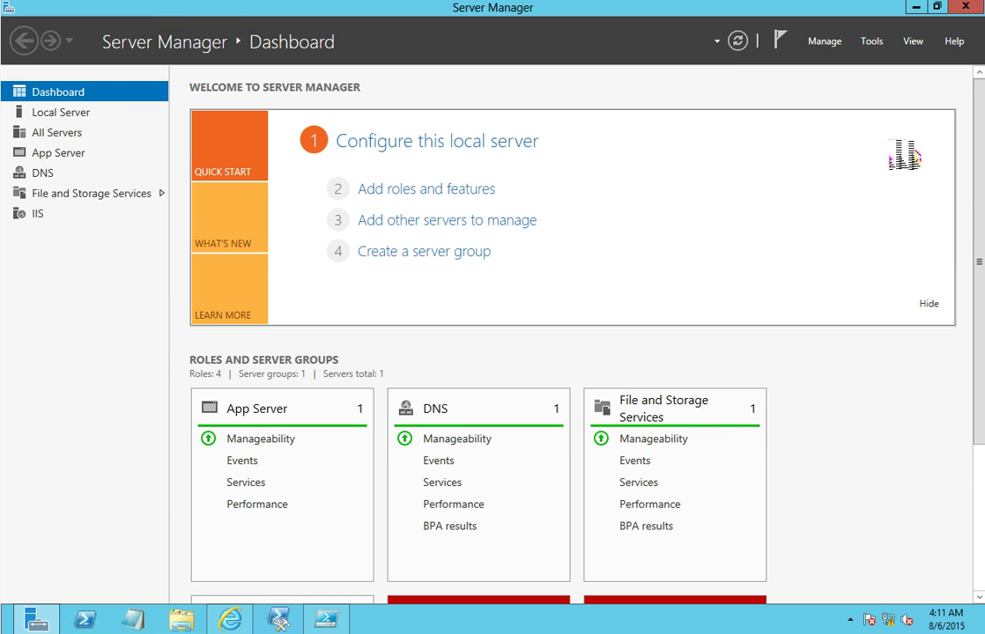
left_click_drag(511, 357, 830, 458)
left_click_drag(144, 222, 235, 225)
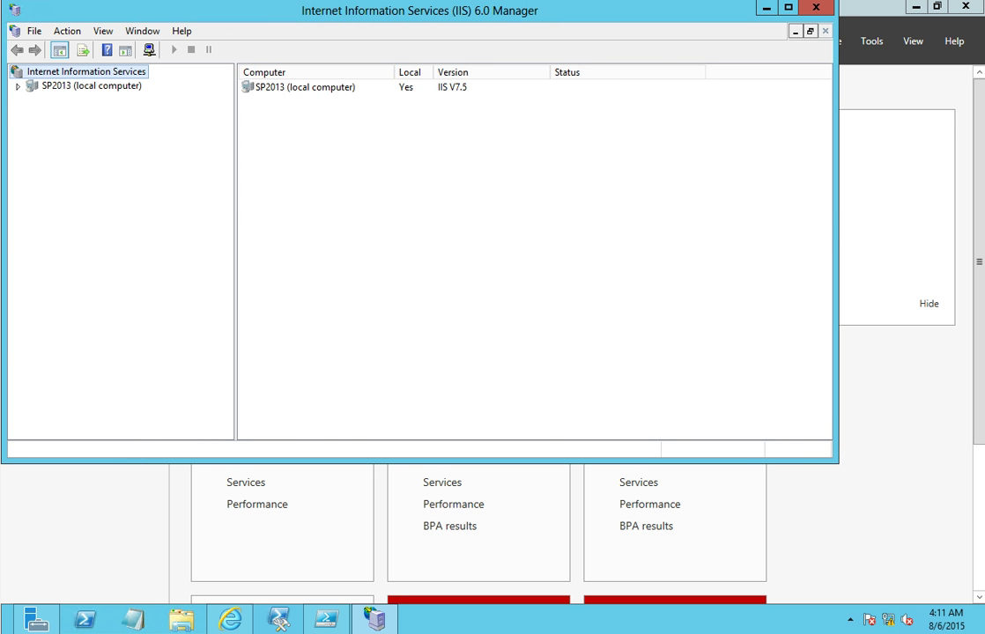
Step: Expand the SP2013 server and open the SMTP Virtual Server #1 Properties
left_click(18, 87)
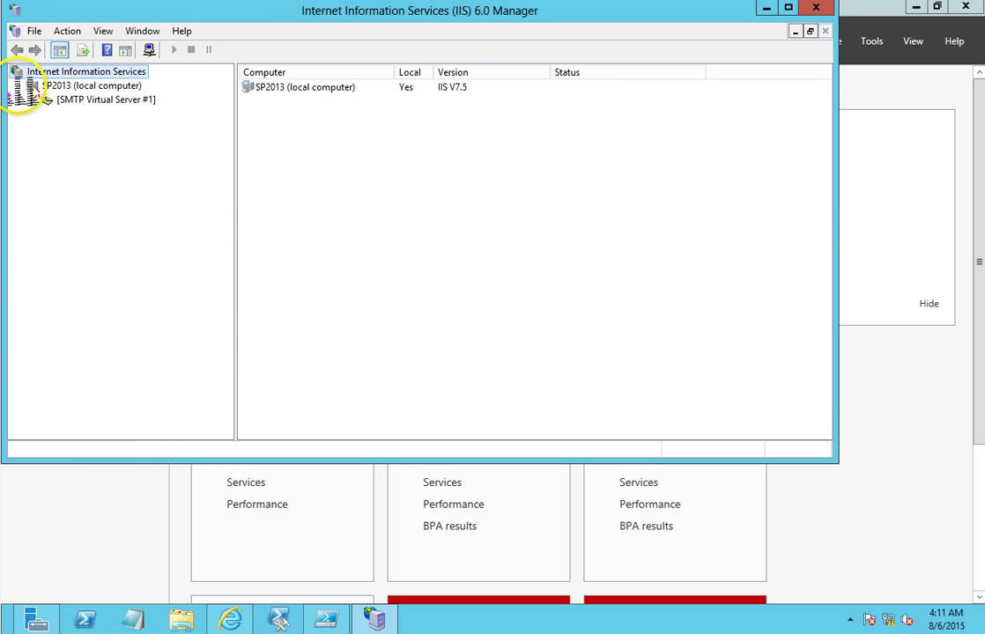
double_click(95, 101)
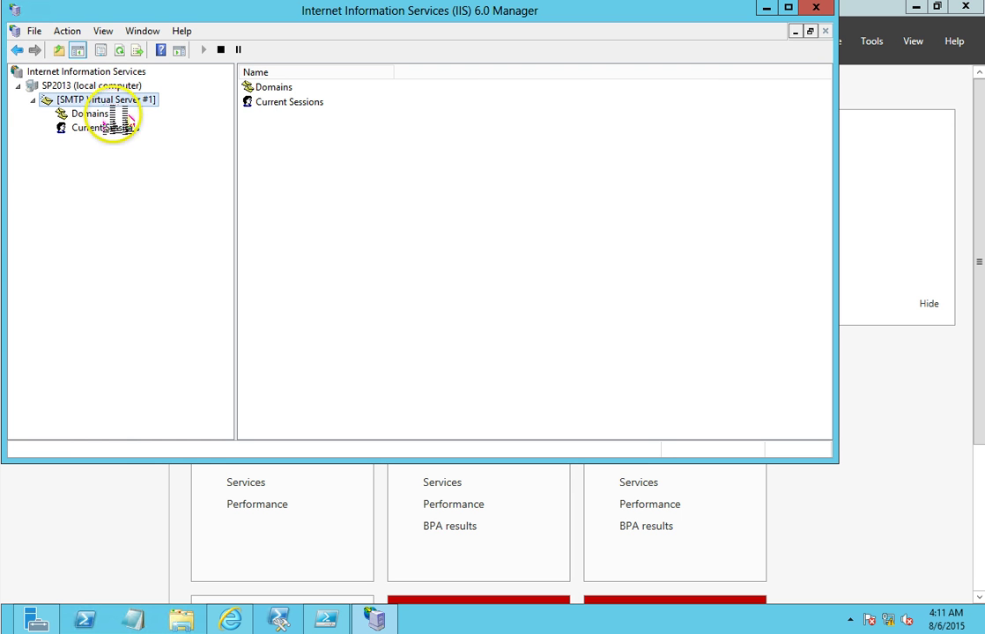
right_click(110, 102)
left_click(191, 280)
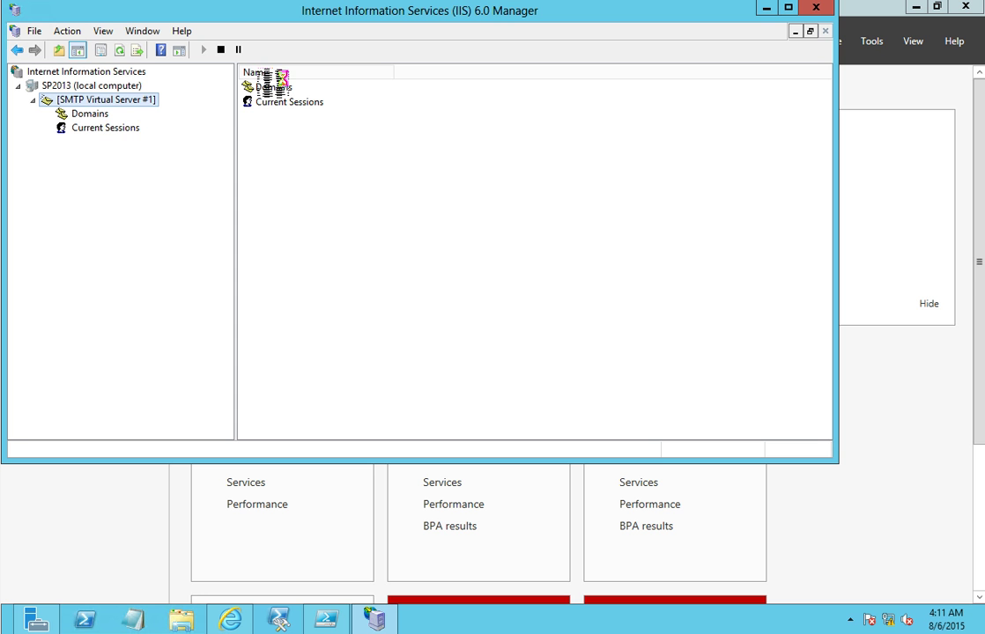
left_click(99, 100)
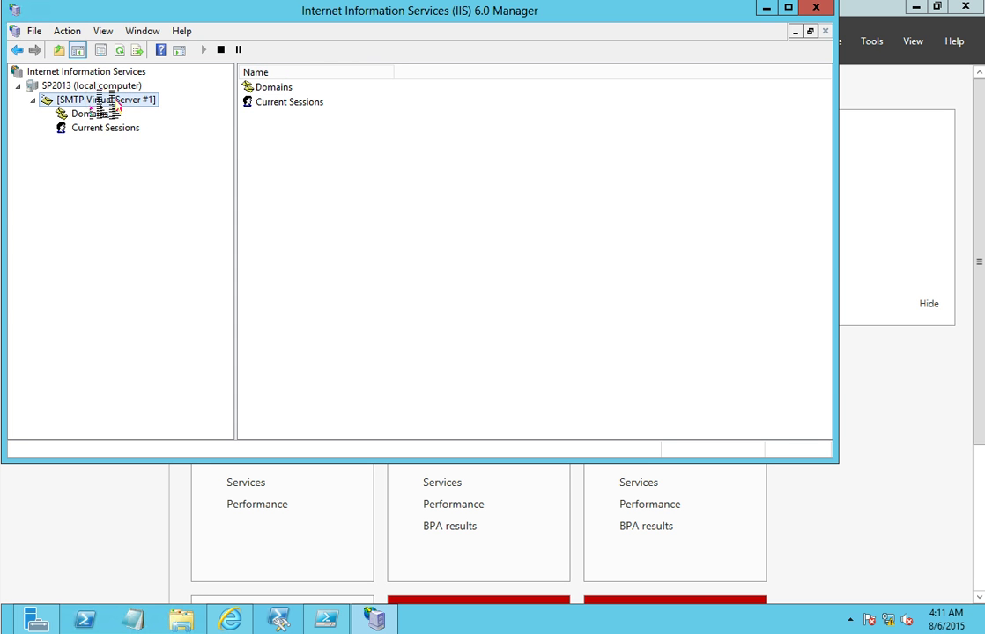
left_click(378, 618)
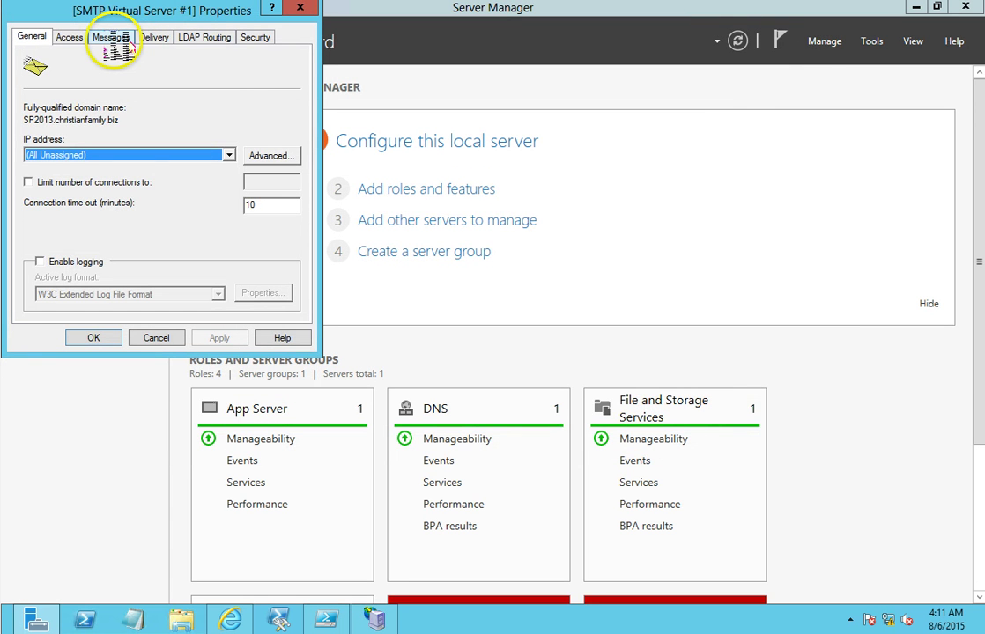
Step: Review the Messages and Delivery settings, cancel without changes, and close Server Manager
left_click(113, 39)
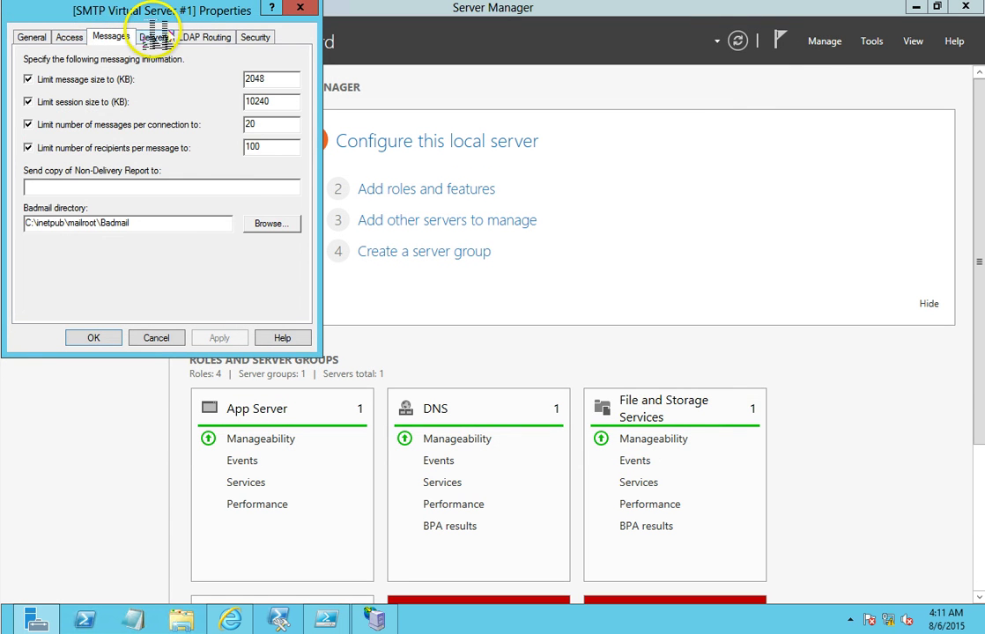
left_click(153, 37)
left_click(264, 302)
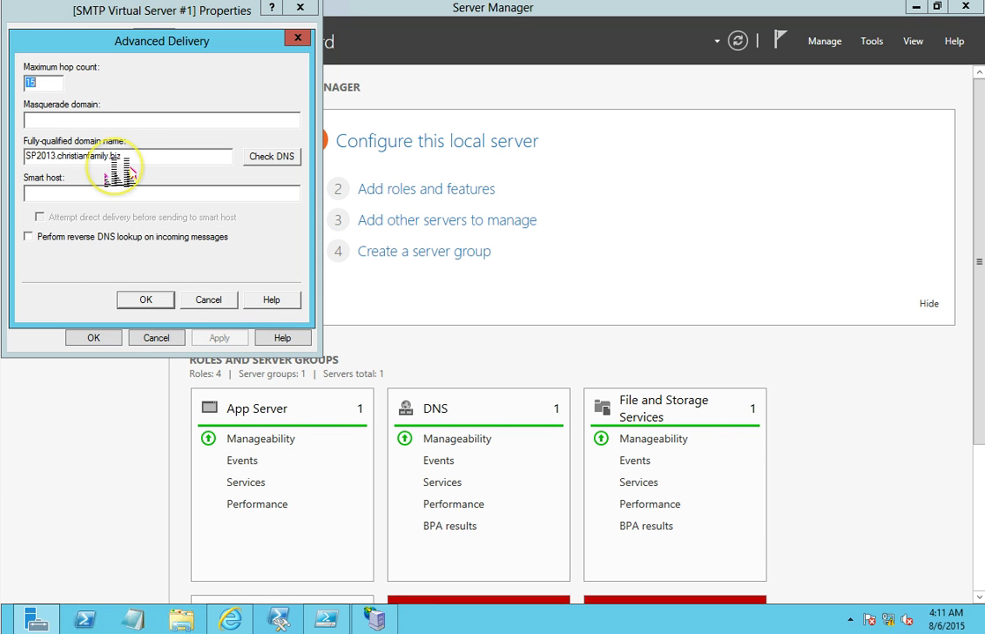
left_click(208, 300)
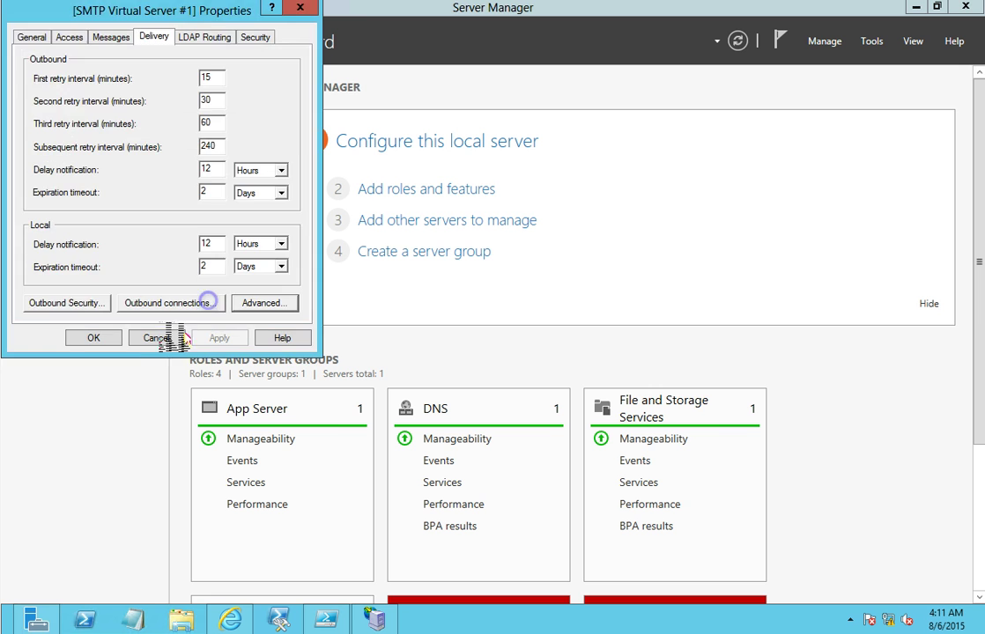
left_click(158, 338)
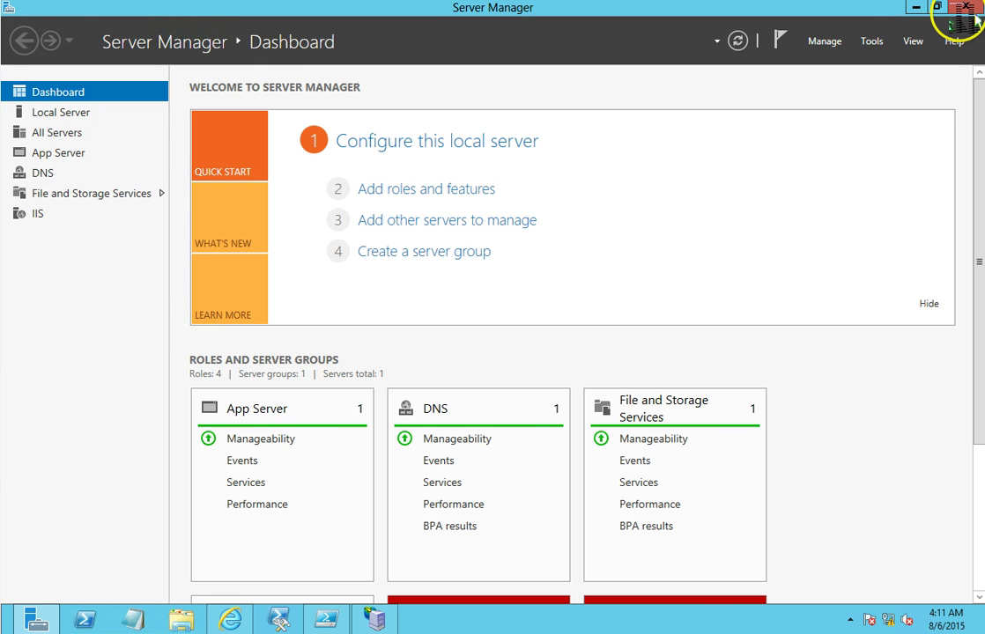
left_click(962, 7)
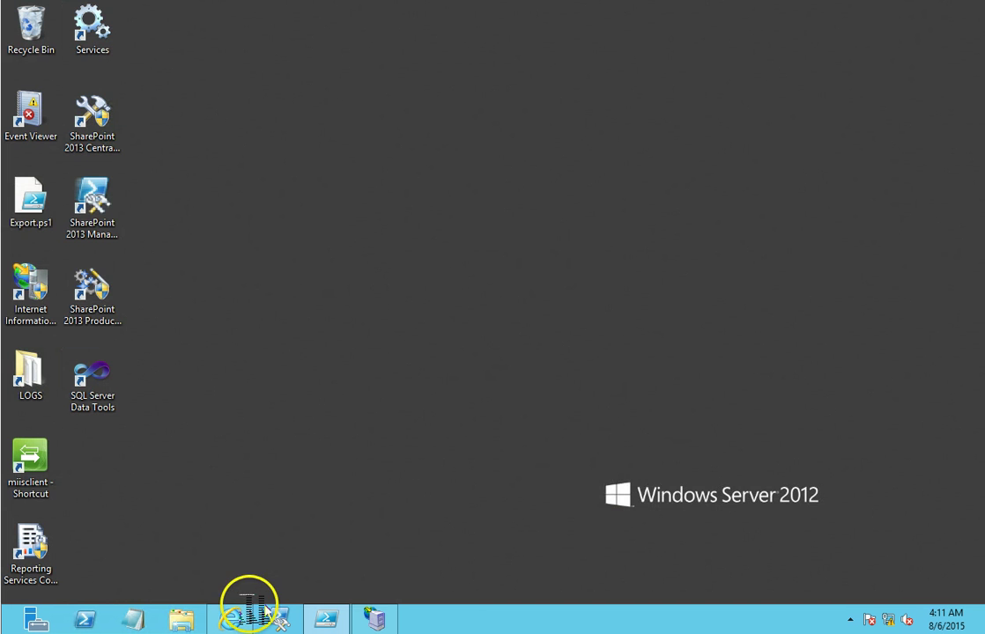
Step: In Central Administration, navigate from System Settings to the incoming e-mail settings page
left_click(231, 618)
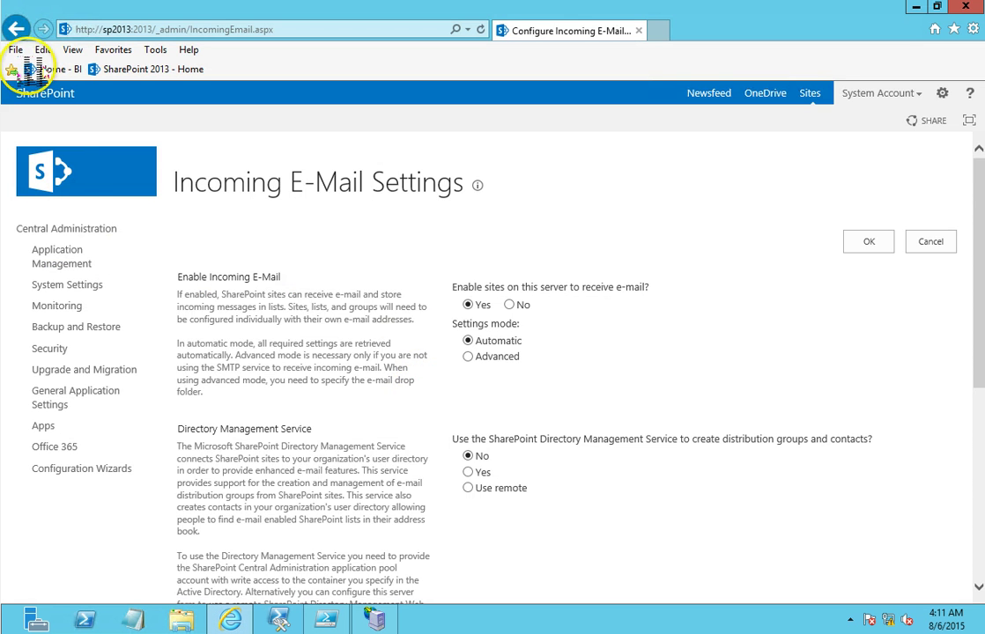
left_click(16, 29)
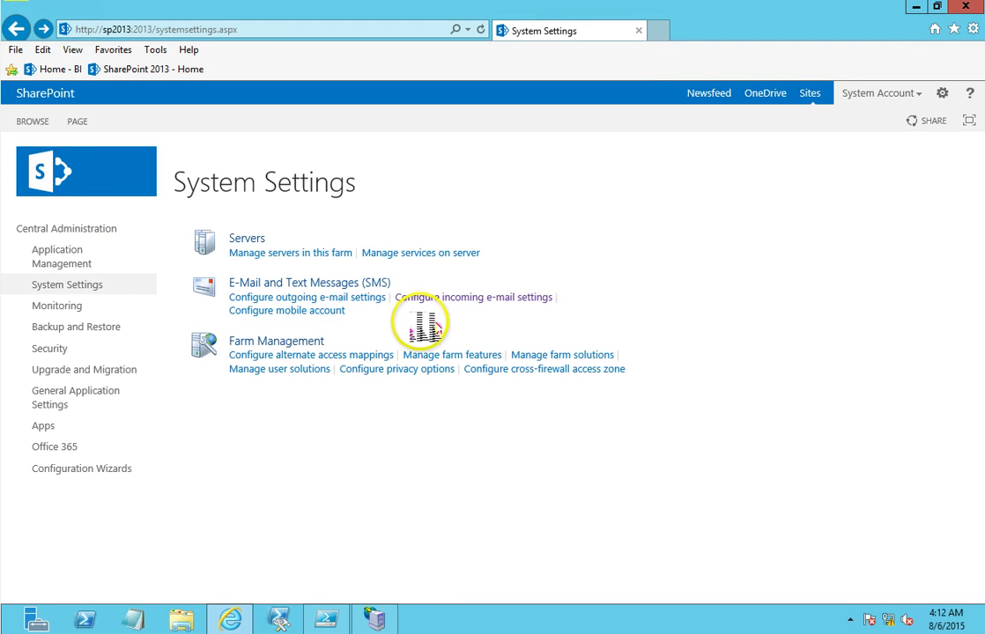
left_click(85, 401)
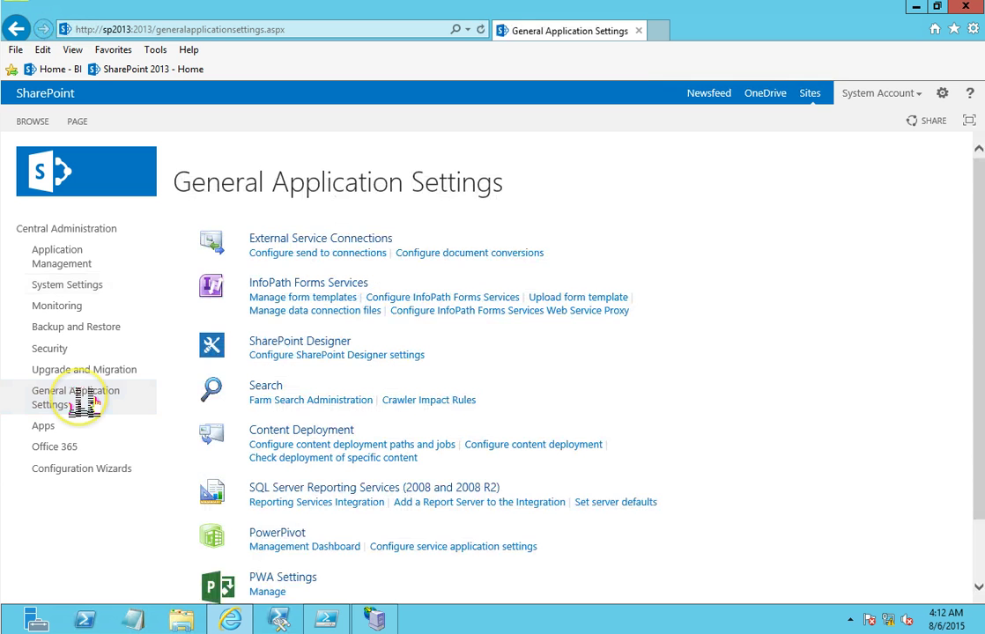
left_click(74, 284)
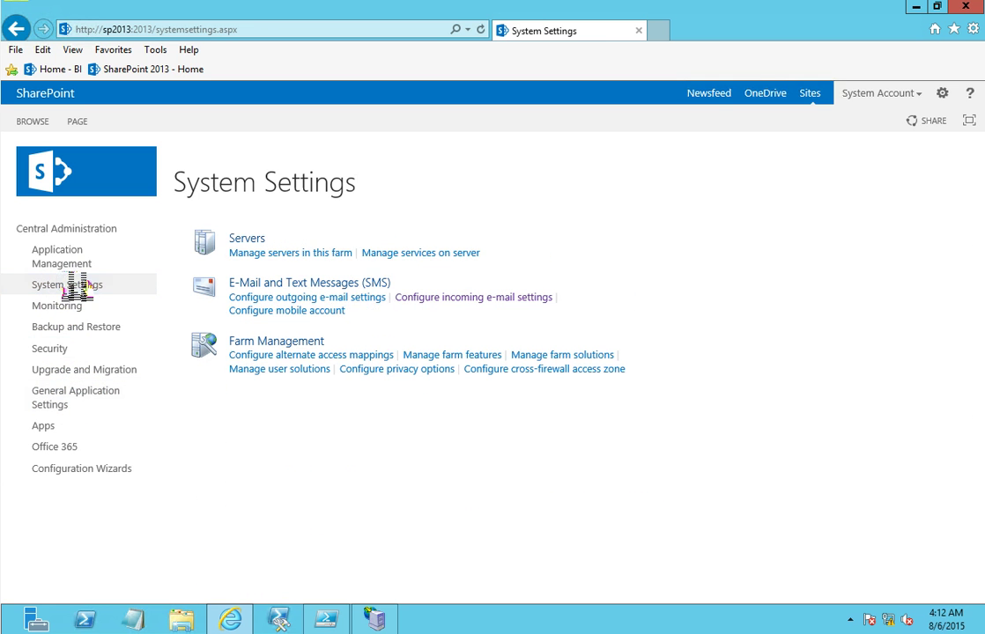
left_click(473, 300)
Step: Keep incoming e-mail enabled (Yes, Automatic), accepting mail from all e-mail servers, and save with OK
left_click(479, 304)
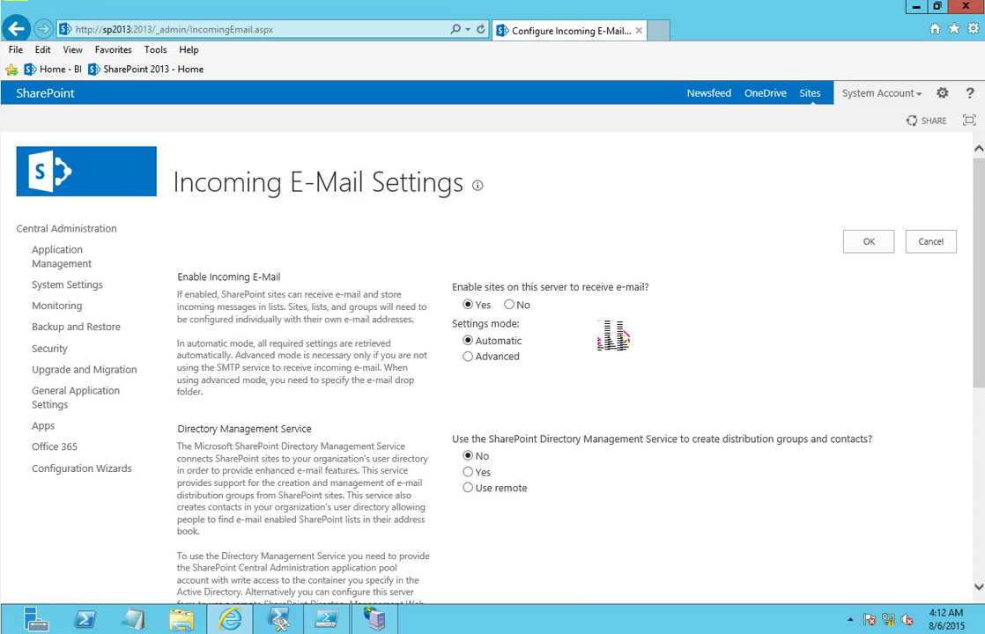
scroll(546, 334, "down", 1)
left_click(255, 359)
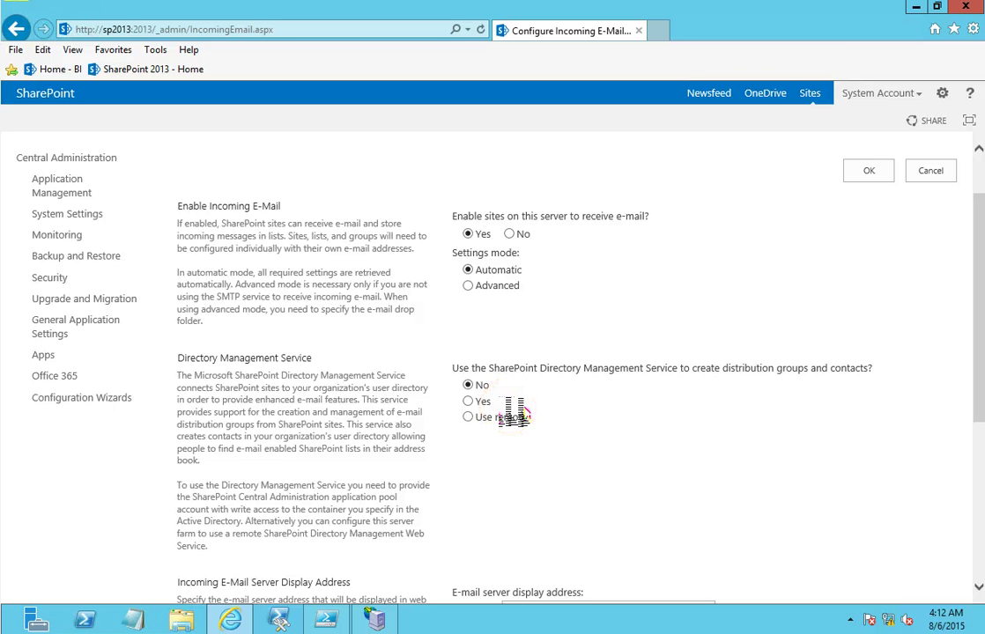
left_click(615, 417)
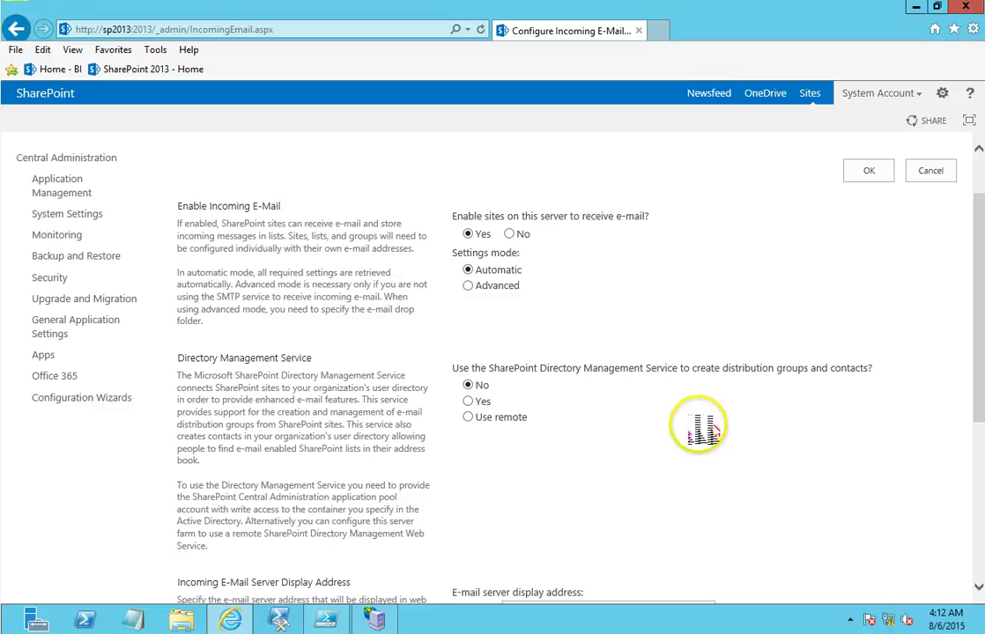
left_click(751, 405)
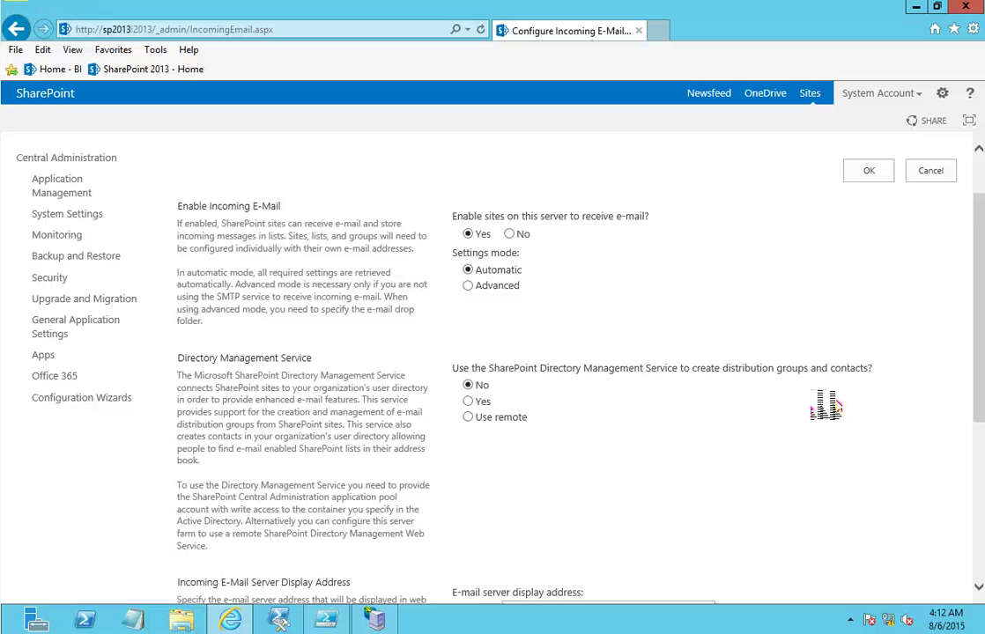
scroll(785, 408, "down", 2)
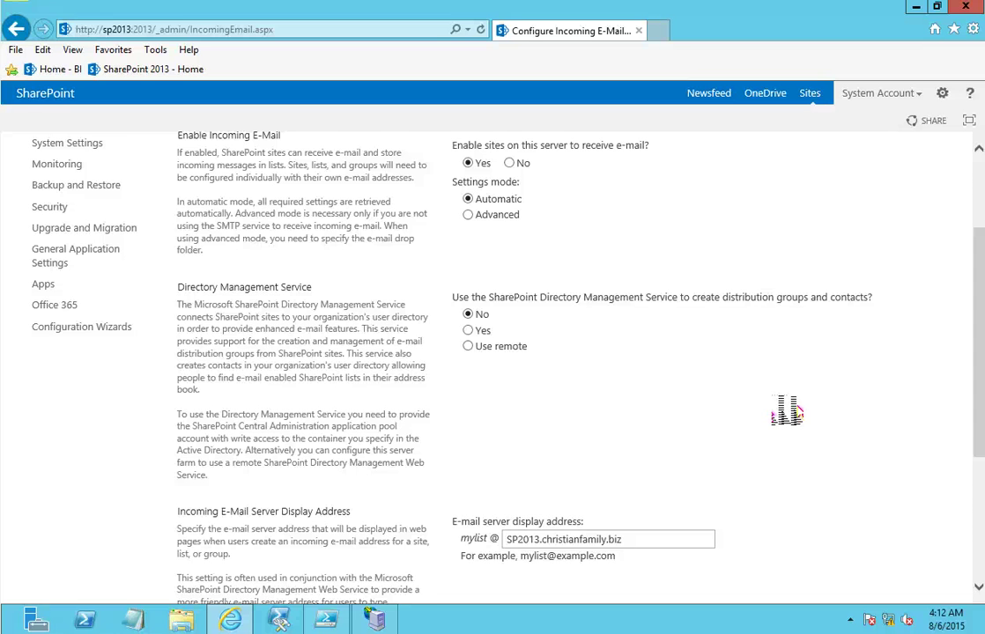
scroll(787, 411, "down", 1)
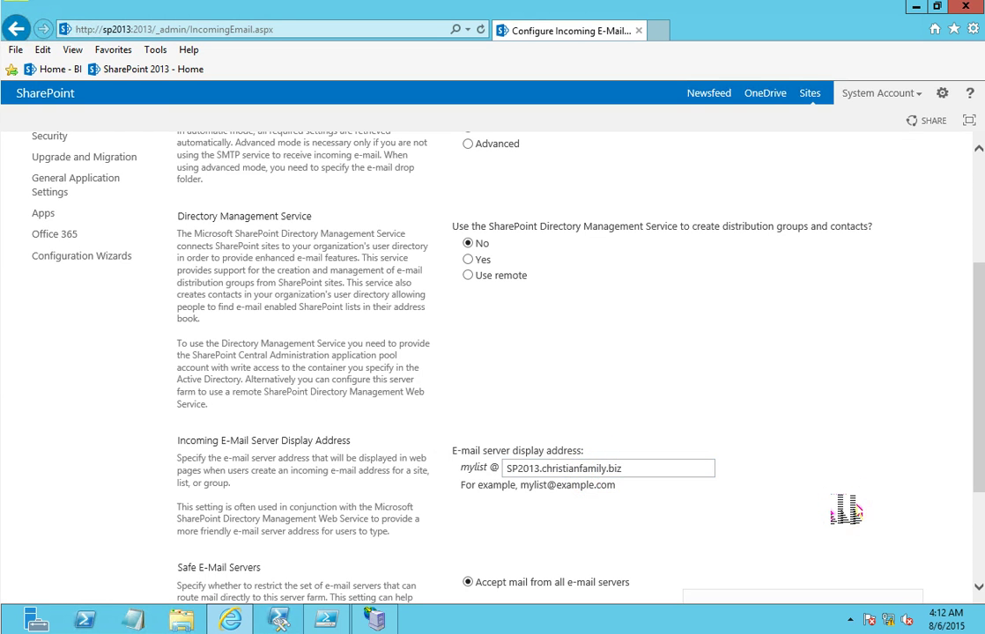
scroll(846, 509, "down", 2)
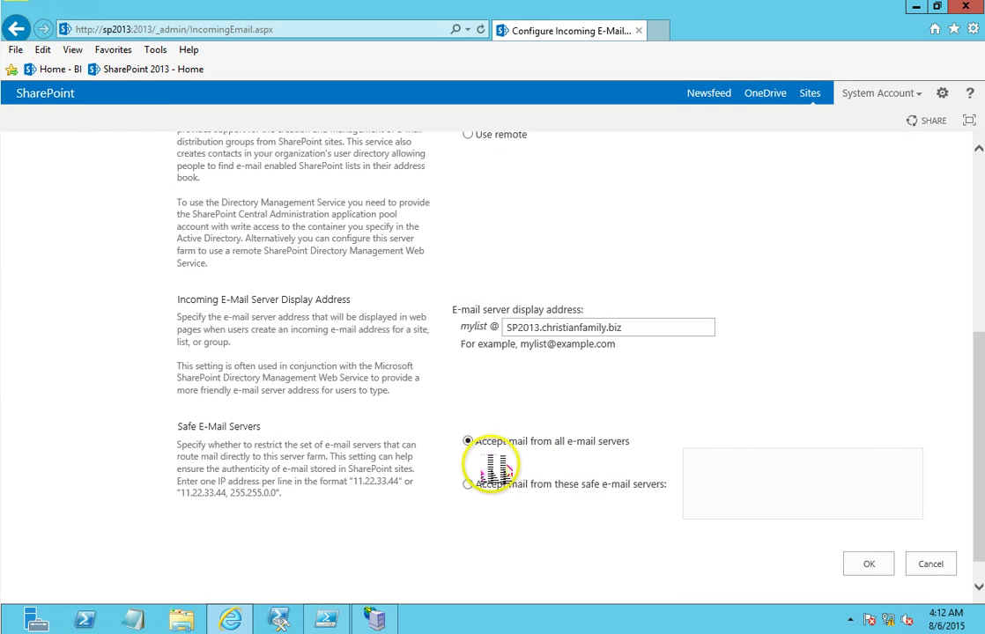
left_click(883, 565)
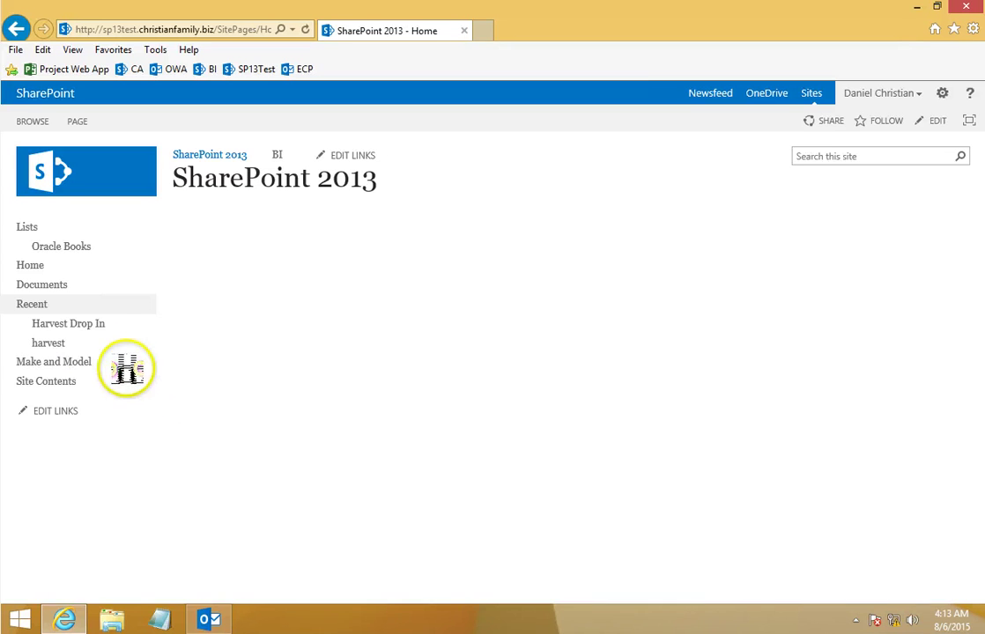
Step: Open Harvest Drop In library settings and review the dataextracted column's No/Yes choices, then cancel
left_click(86, 325)
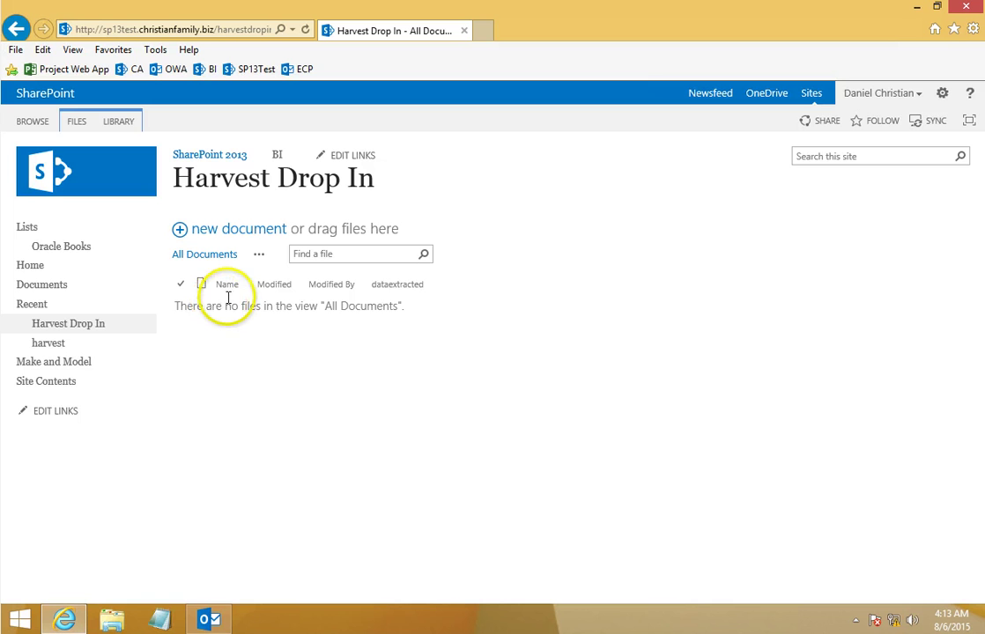
left_click(121, 121)
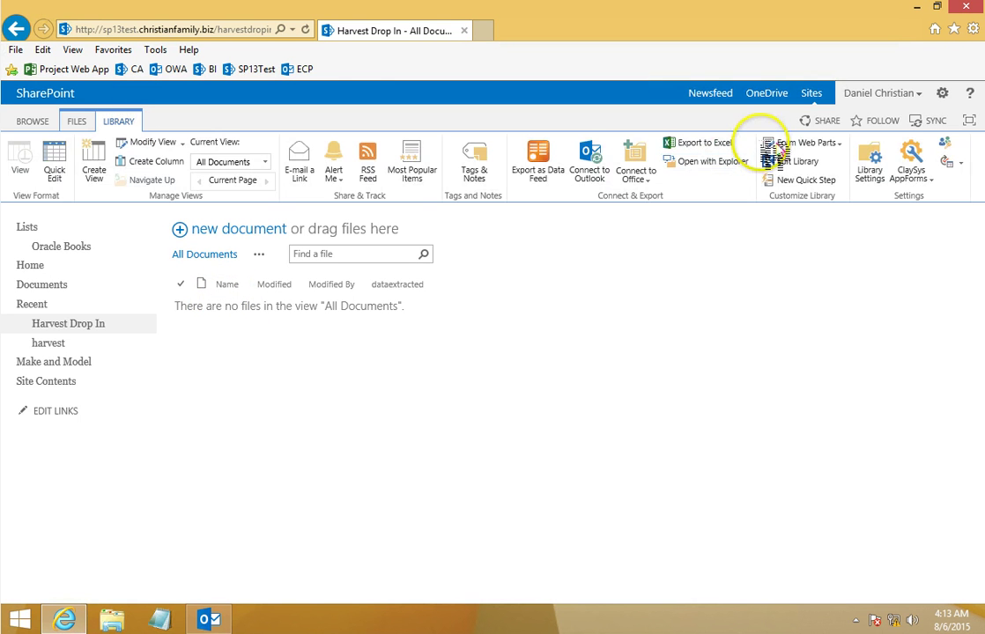
left_click(872, 168)
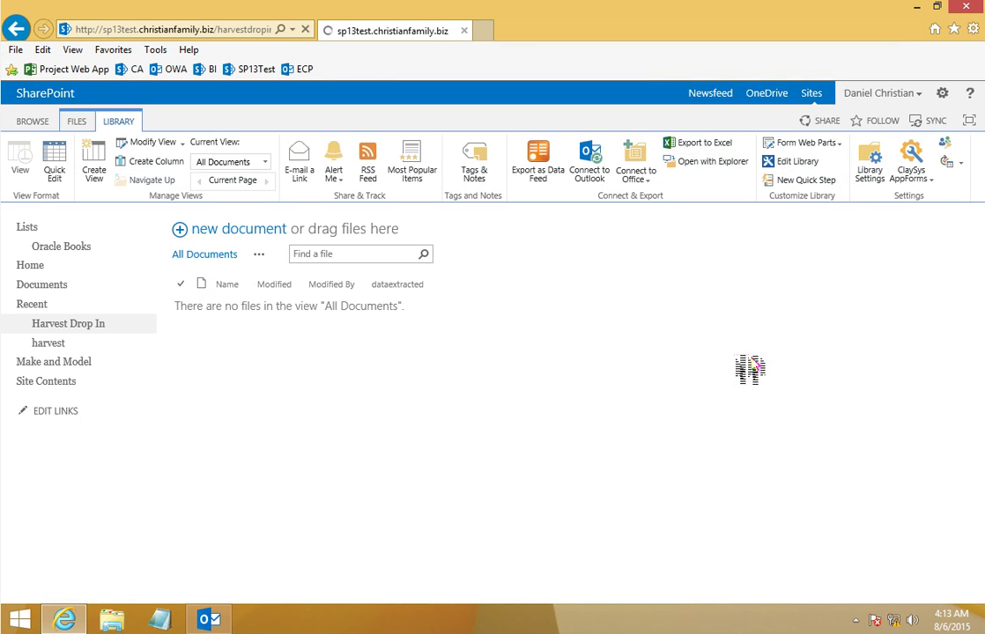
scroll(607, 535, "down", 4)
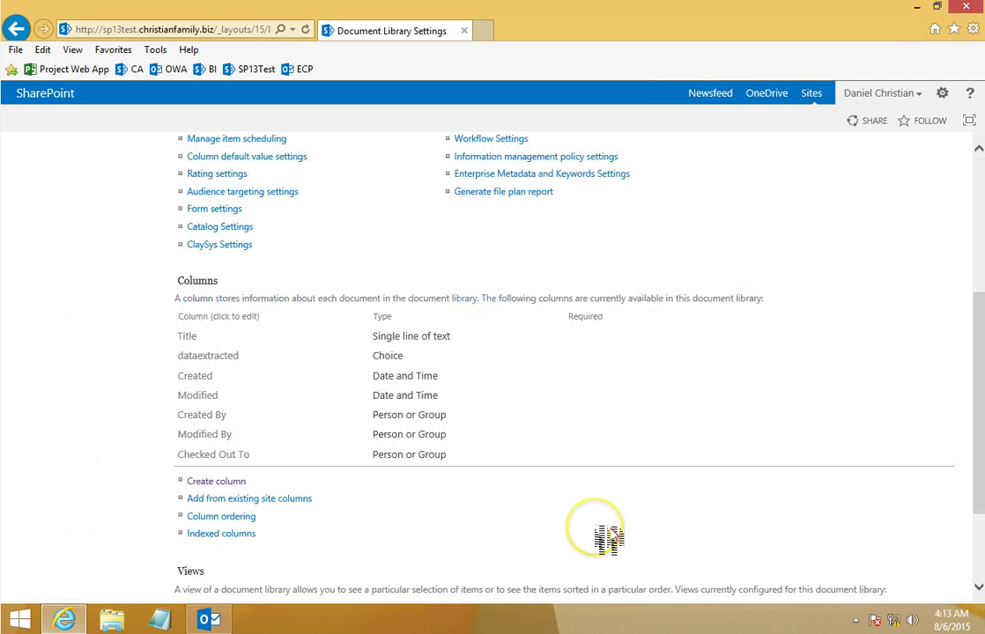
left_click(215, 356)
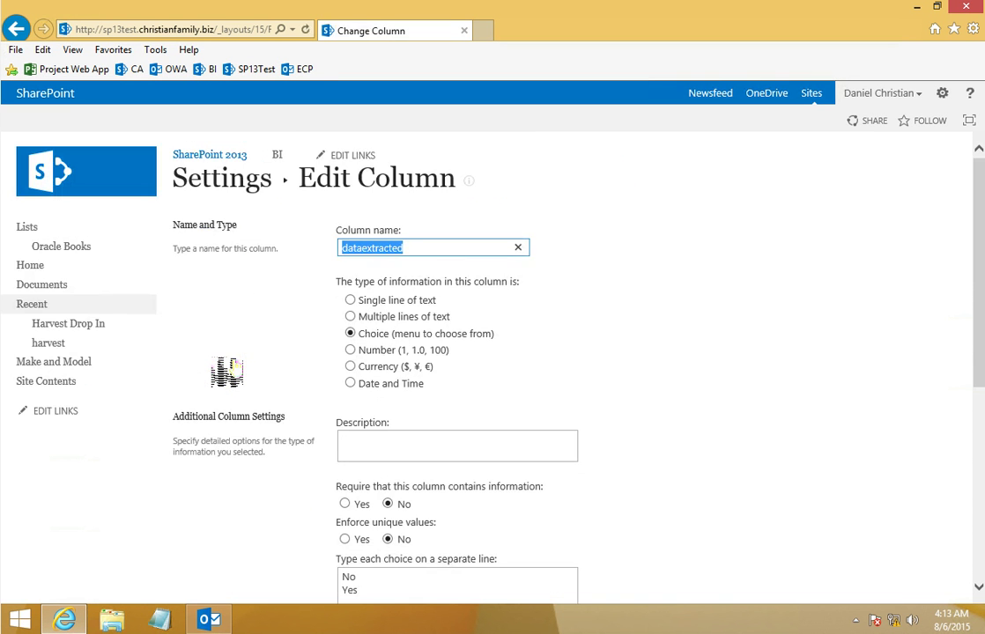
scroll(639, 463, "down", 3)
scroll(703, 506, "down", 3)
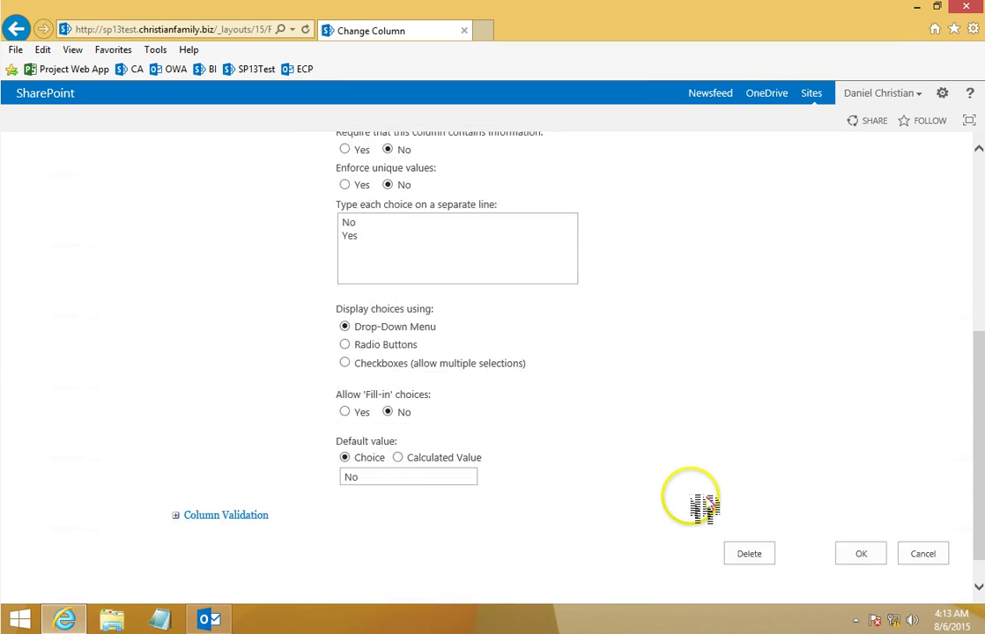
left_click(939, 559)
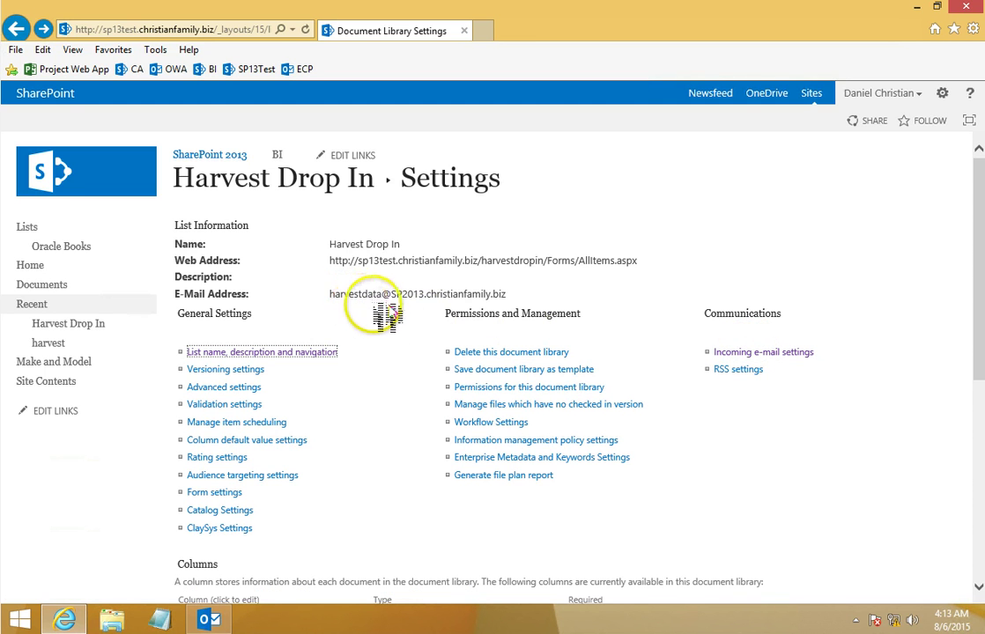
Step: Highlight the domain of the library's e-mail address, then open the Harvest list from Recent
left_click_drag(392, 294, 510, 294)
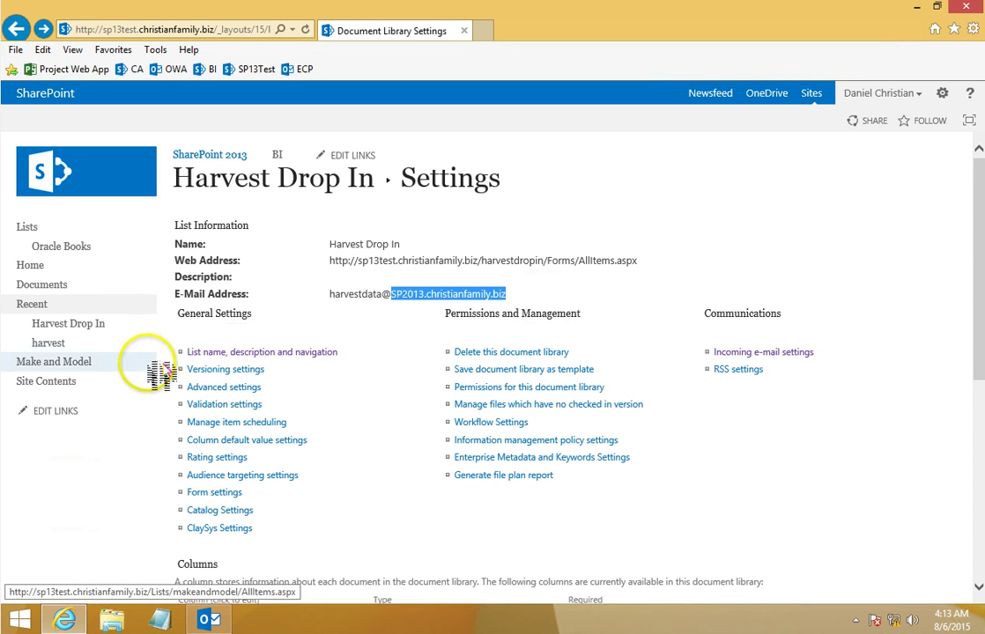
left_click(59, 343)
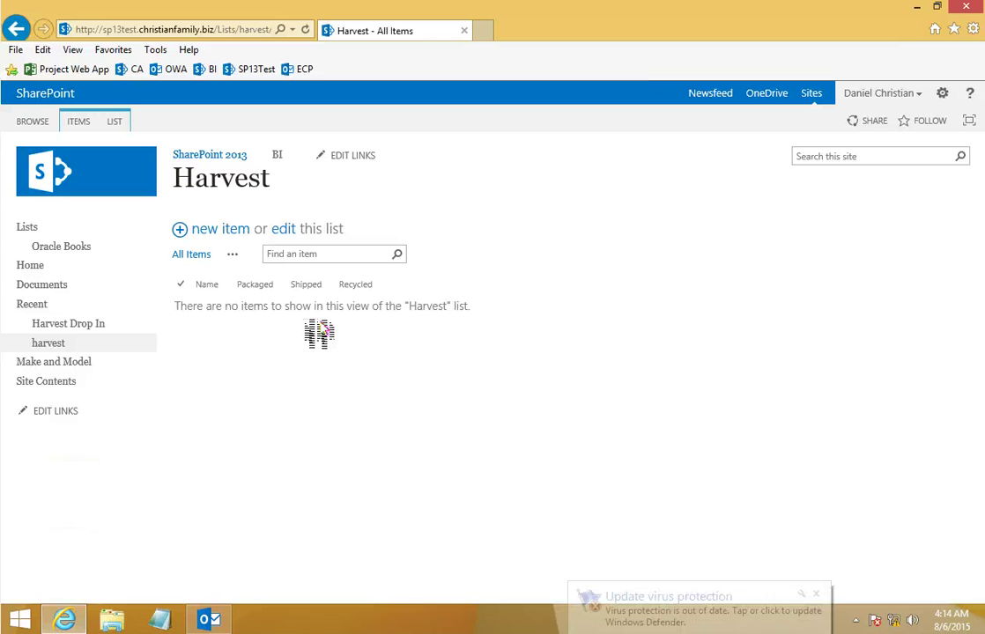
Step: Dismiss the Defender alerts, check the Harvest list's columns, then return to Documents and site home
left_click(840, 550)
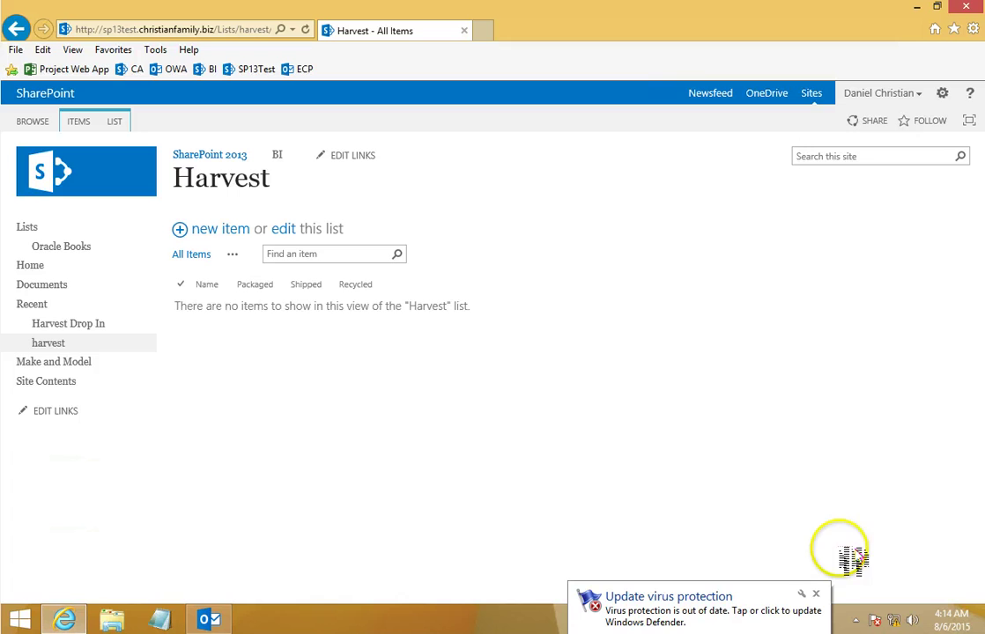
left_click(815, 594)
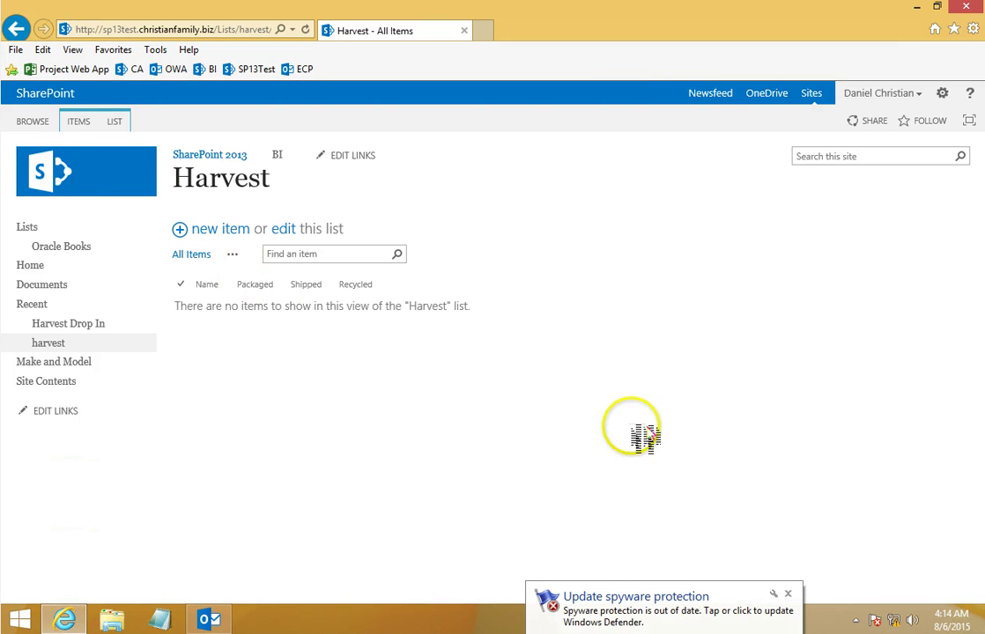
left_click(118, 121)
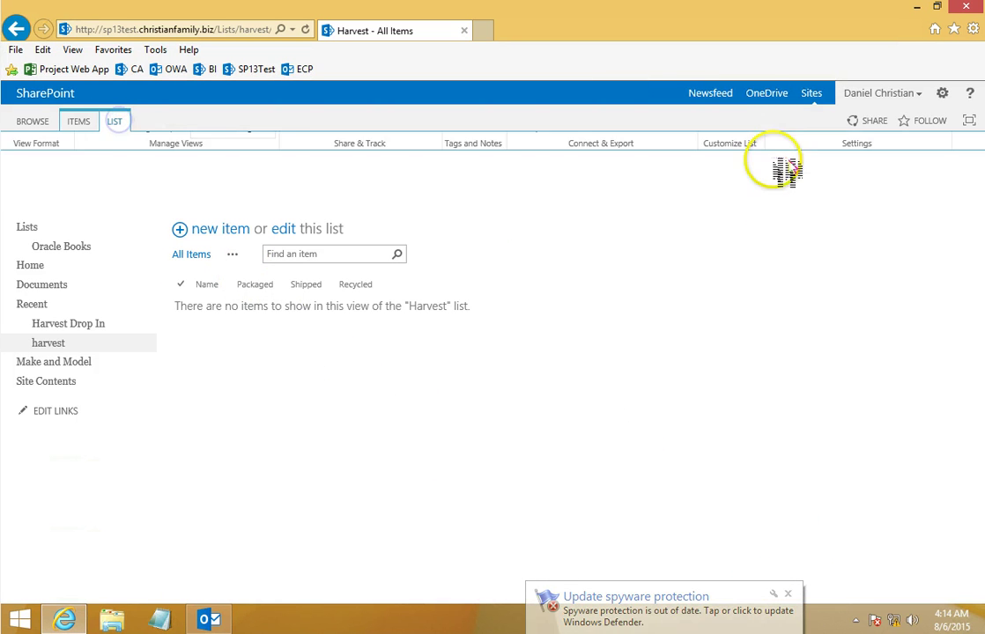
left_click(782, 161)
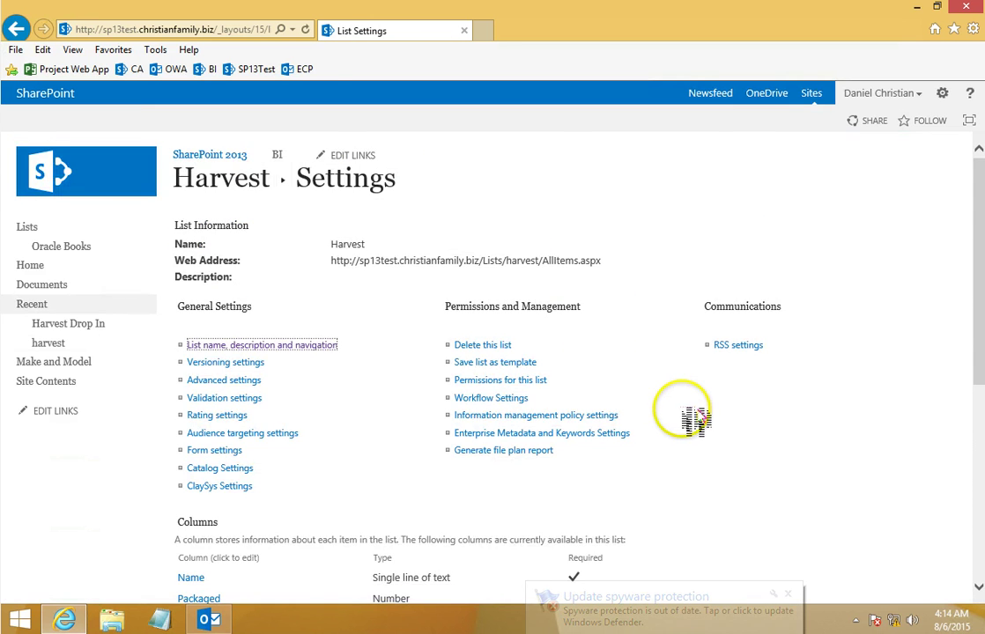
scroll(685, 417, "down", 3)
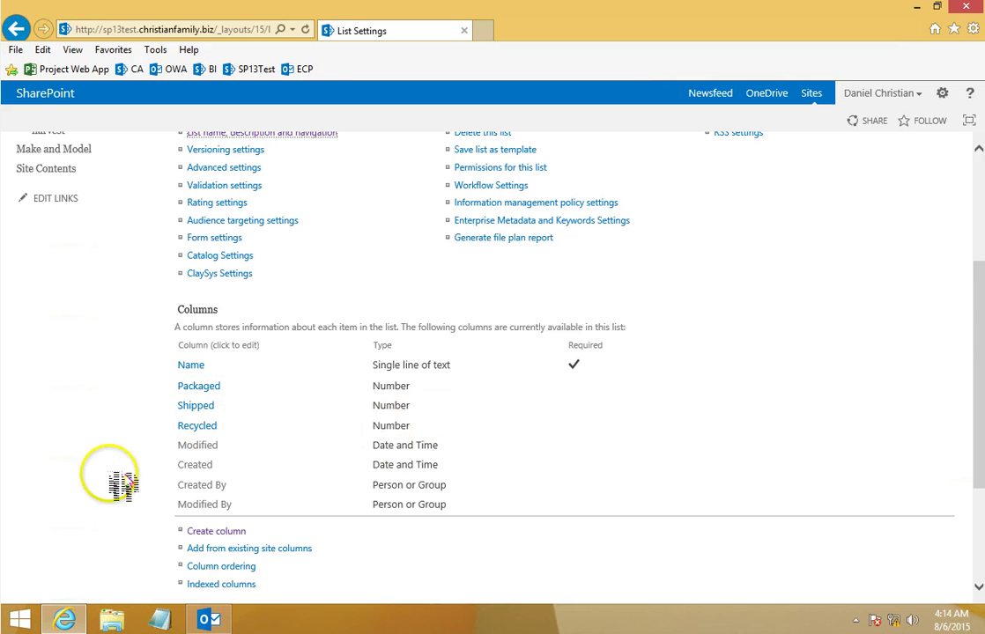
scroll(120, 485, "up", 3)
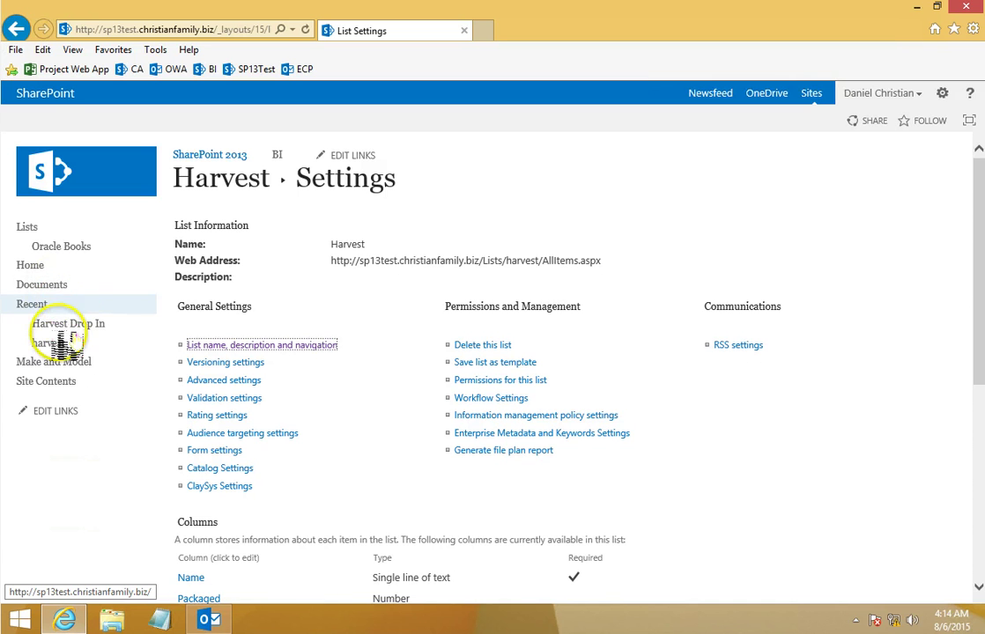
left_click(41, 286)
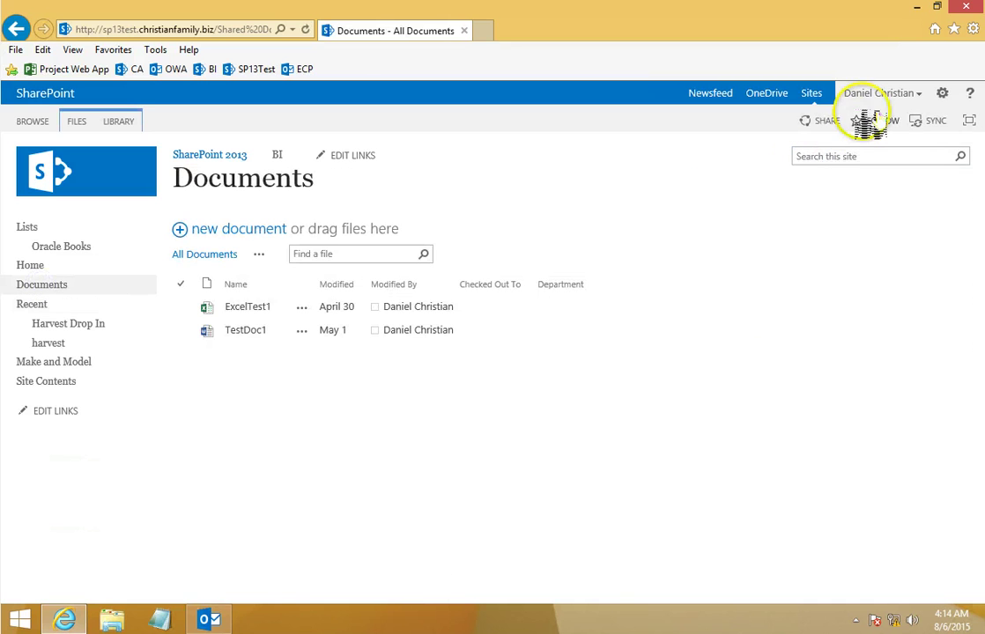
left_click(211, 155)
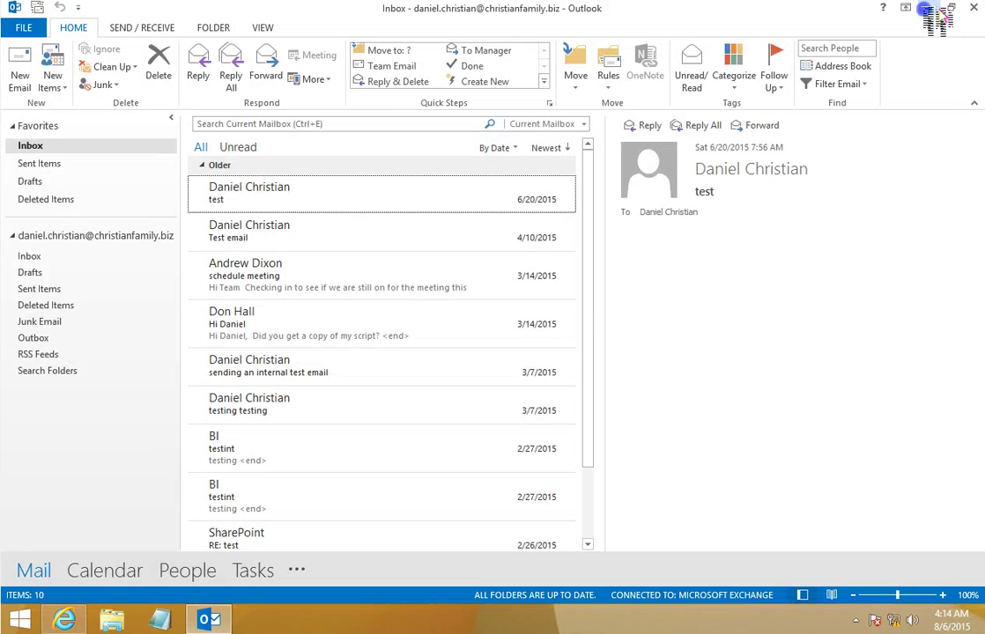
Step: Minimize Outlook and open the Temp > Harvest folder from the desktop
left_click(929, 11)
double_click(31, 429)
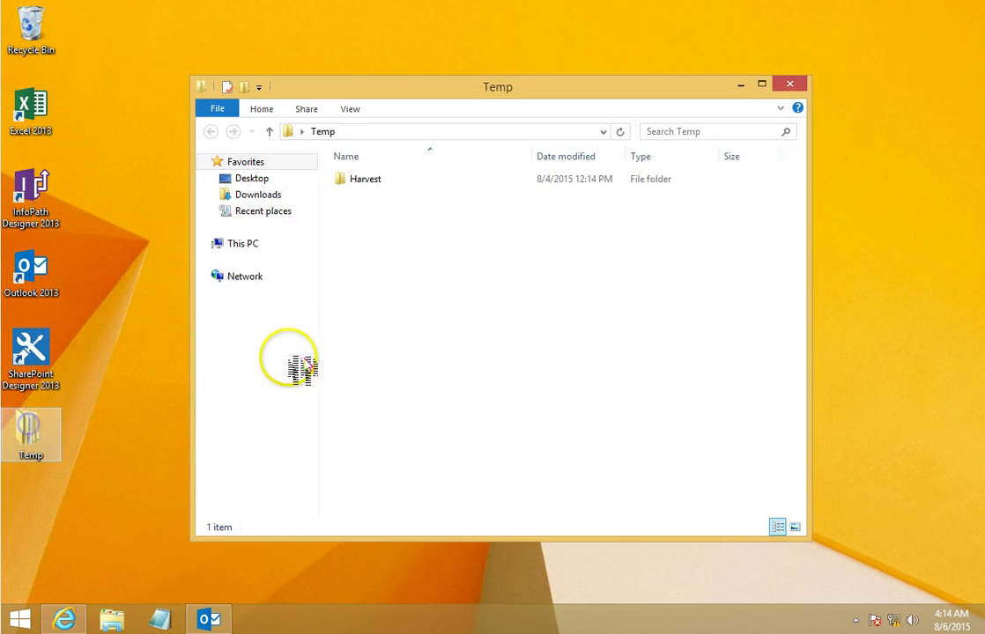
left_click(361, 183)
double_click(362, 182)
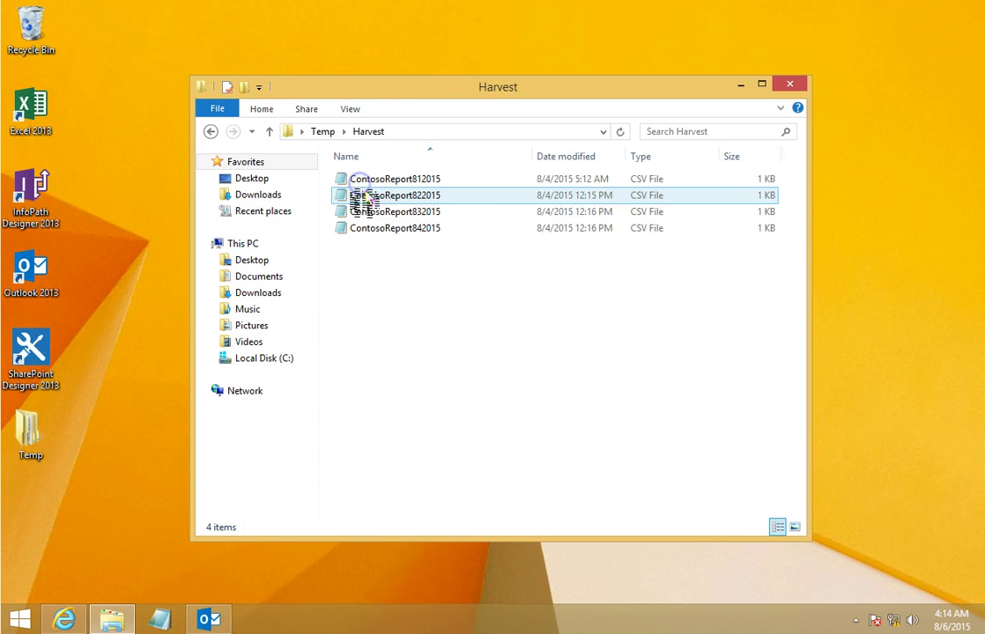
Step: View the ContosoReport812015, 822015 and 832015 CSV contents in Notepad, closing each afterwards
double_click(402, 181)
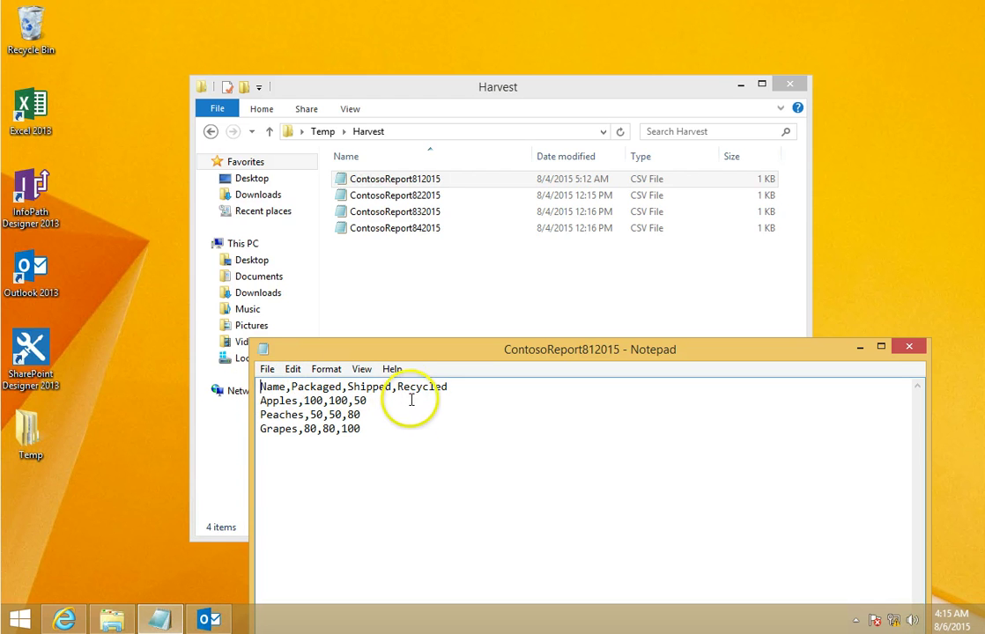
left_click_drag(360, 429, 255, 400)
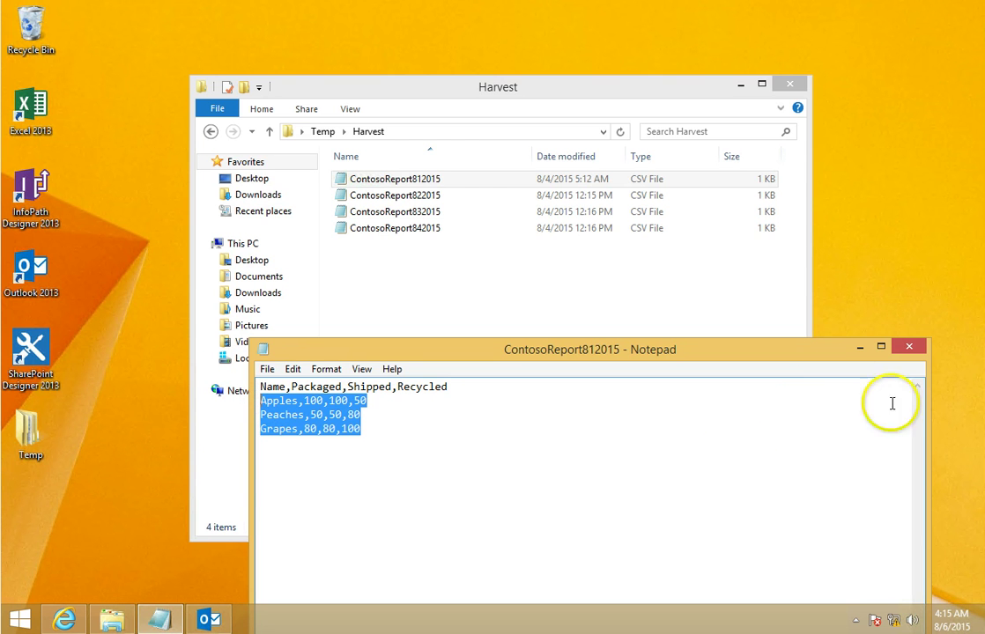
left_click(909, 346)
left_click(511, 194)
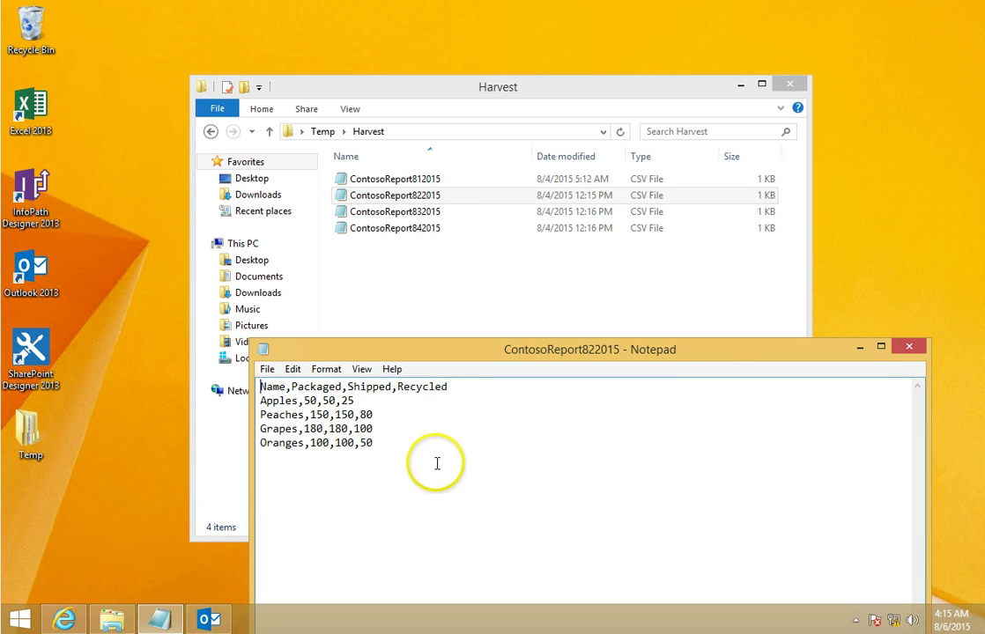
left_click(909, 346)
double_click(457, 214)
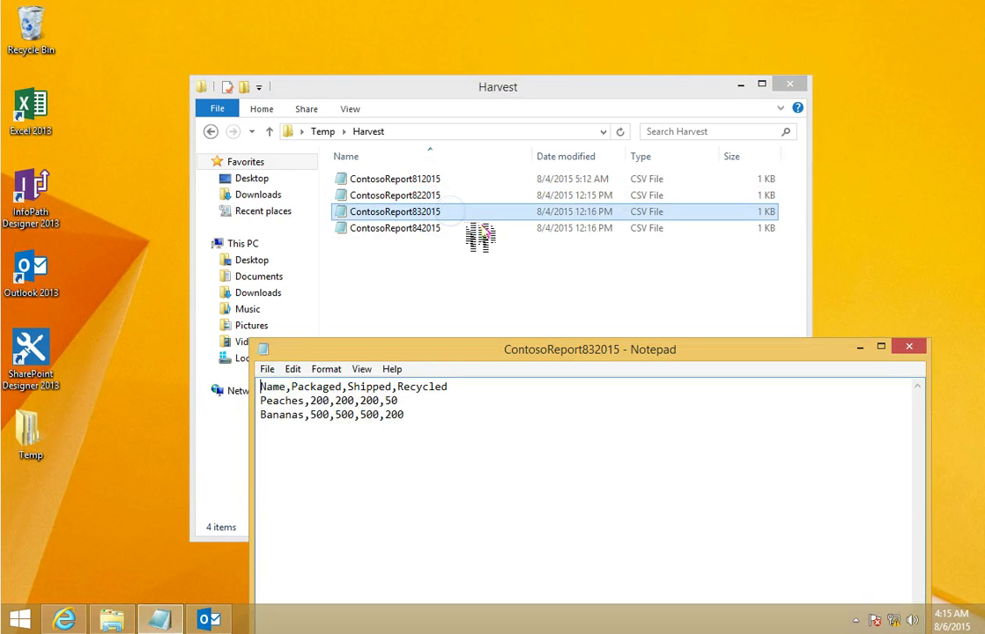
left_click(911, 347)
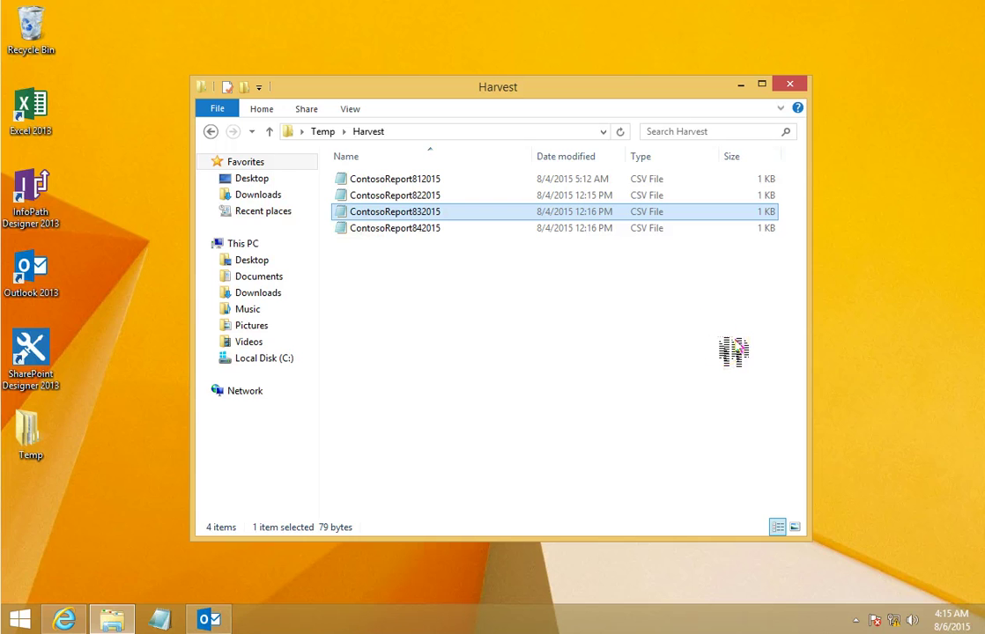
left_click(735, 351)
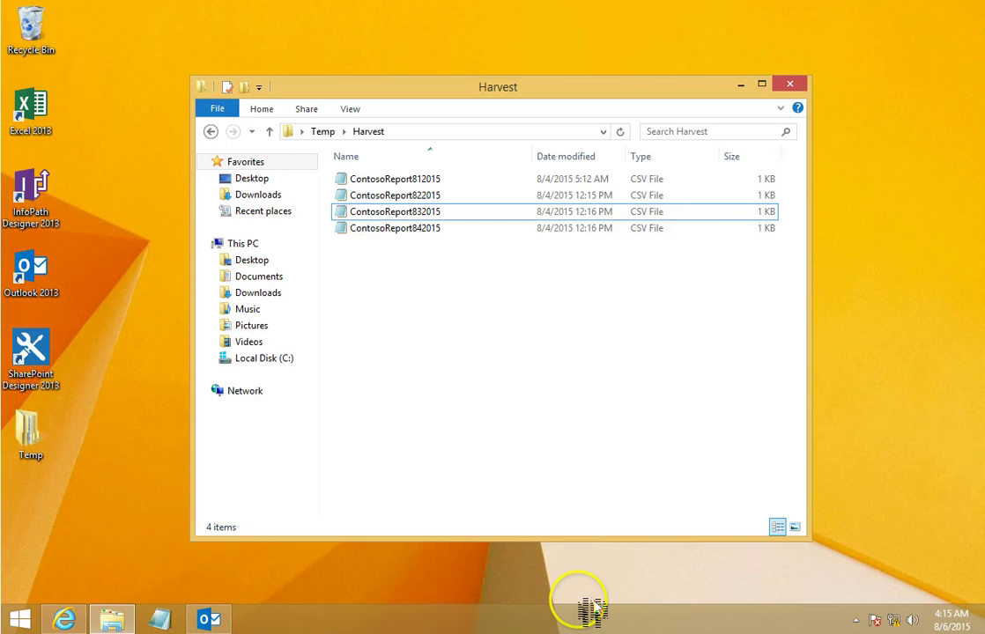
Step: Close the Temp > Harvest File Explorer window
left_click_drag(591, 608, 609, 473)
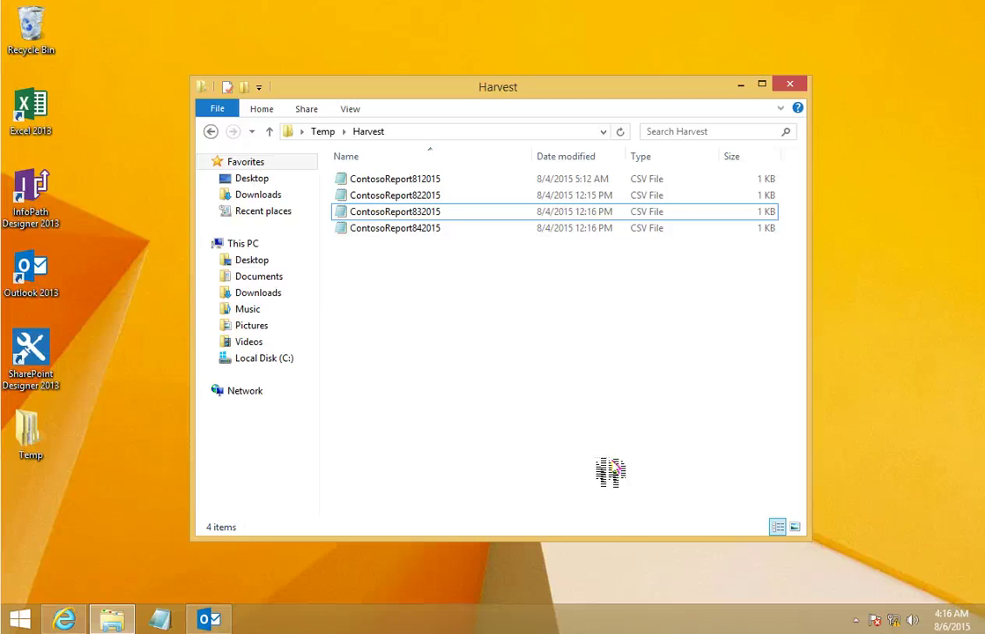
left_click(790, 84)
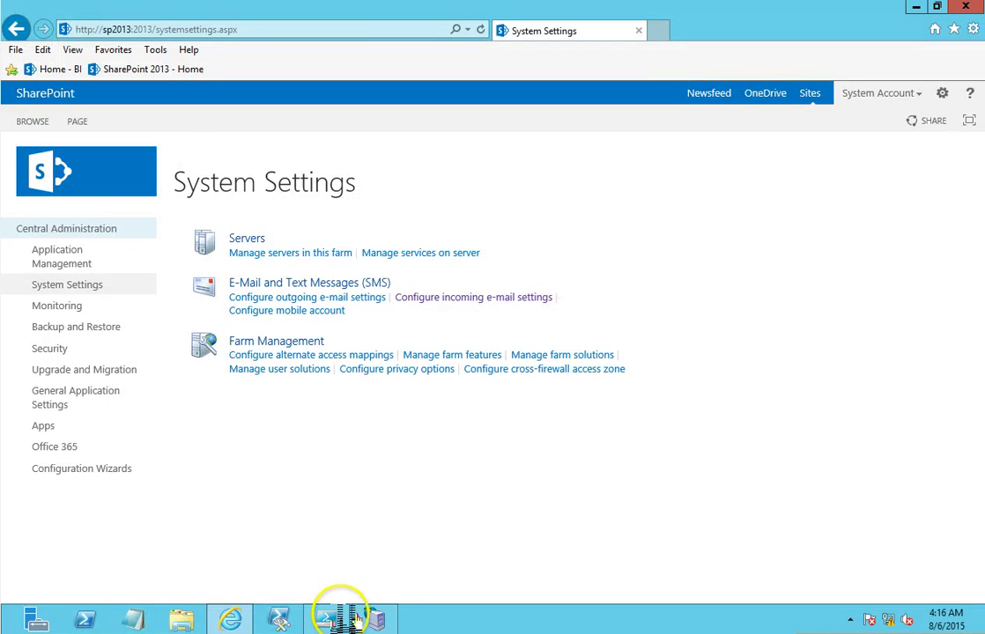
left_click(322, 616)
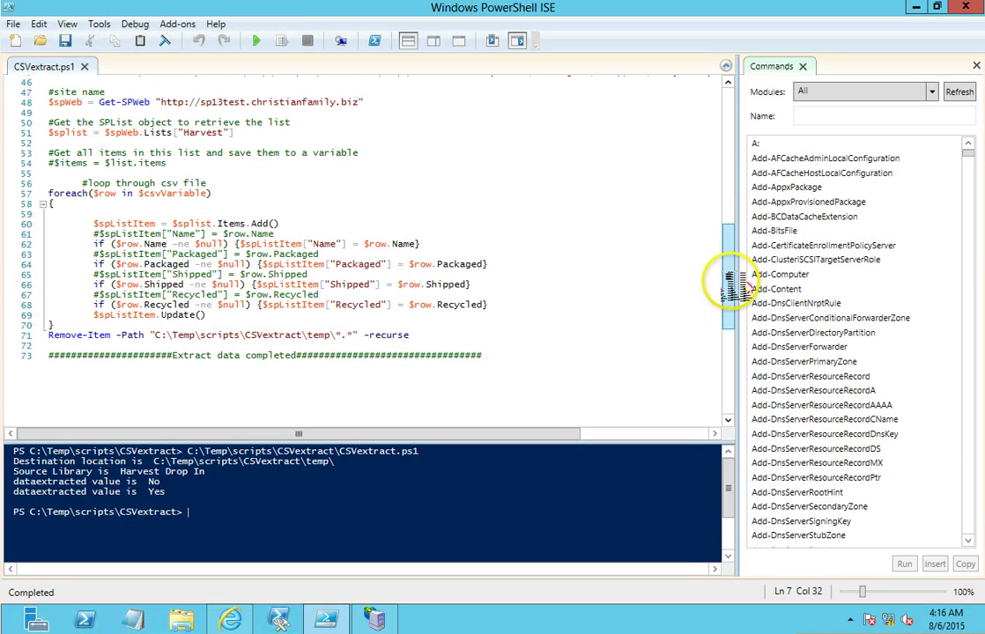
left_click_drag(729, 287, 728, 122)
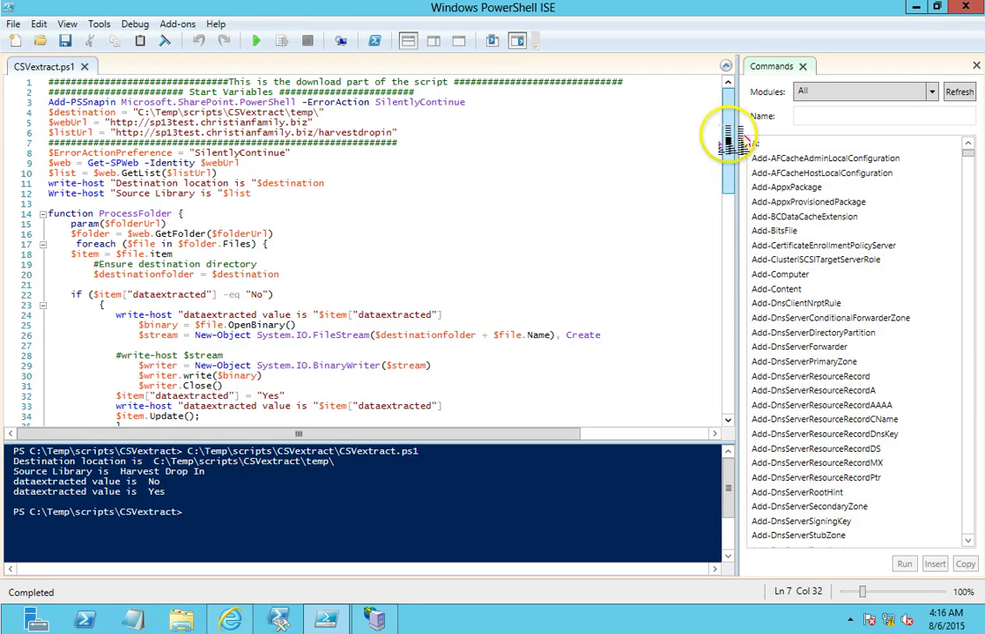
left_click_drag(726, 133, 724, 154)
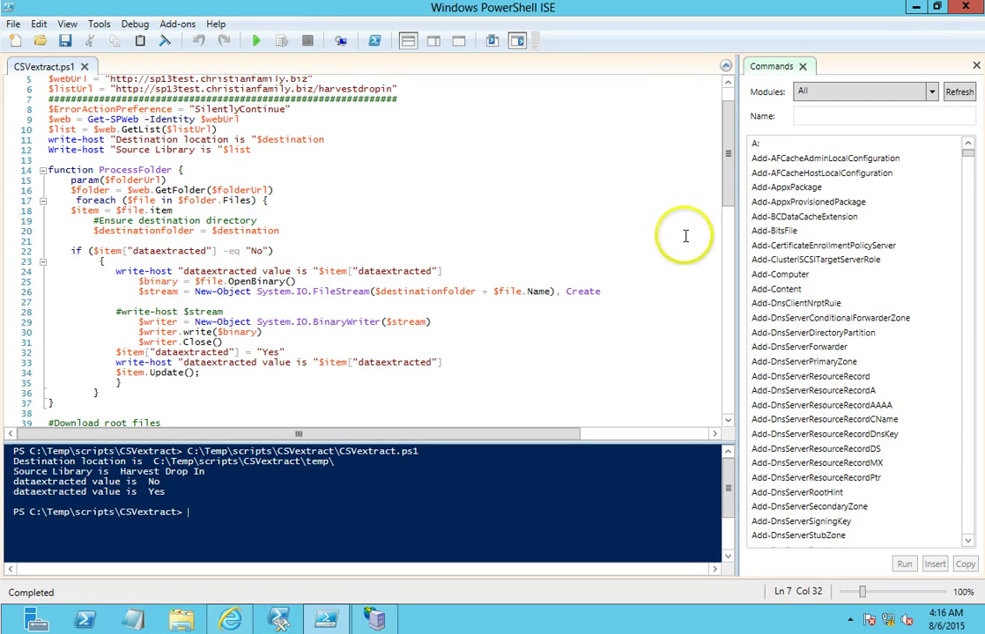
left_click_drag(725, 191, 725, 314)
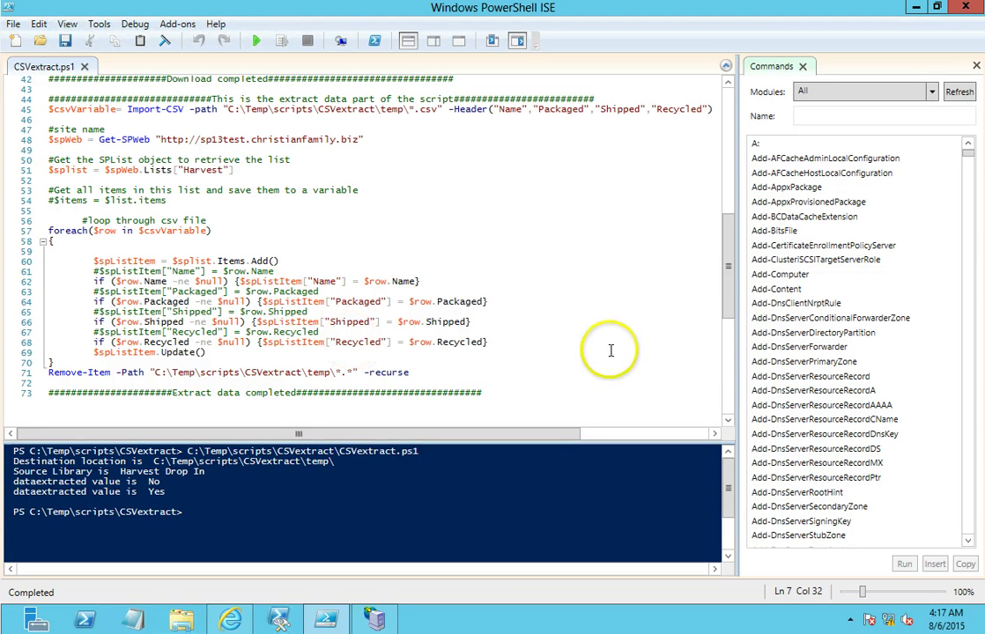
left_click_drag(728, 305, 728, 320)
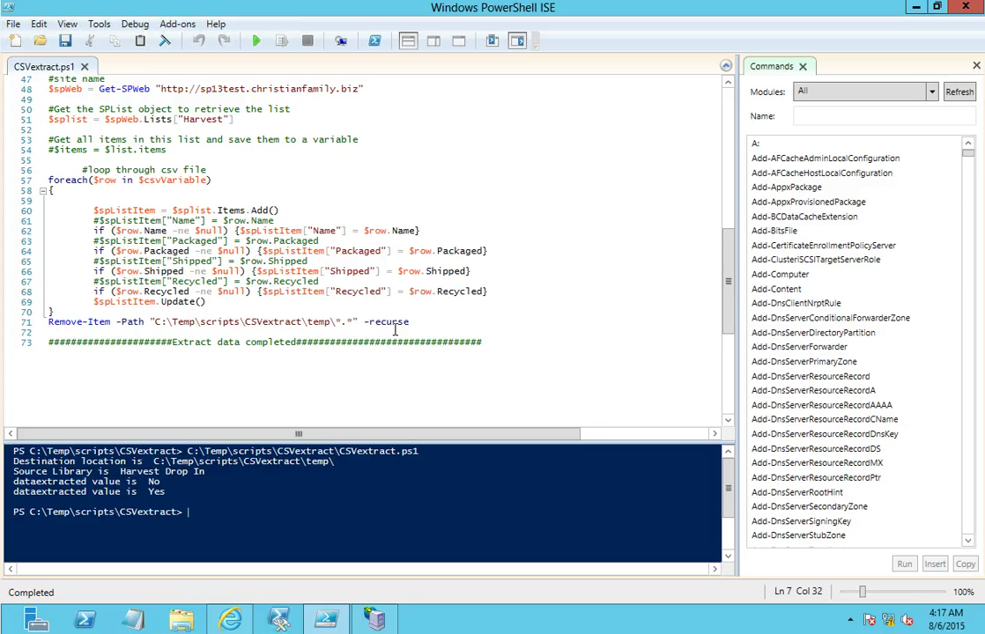
Step: Browse to C:\Temp\scripts\CSVextract to see its empty temp folder, then return to PowerShell ISE
left_click(183, 621)
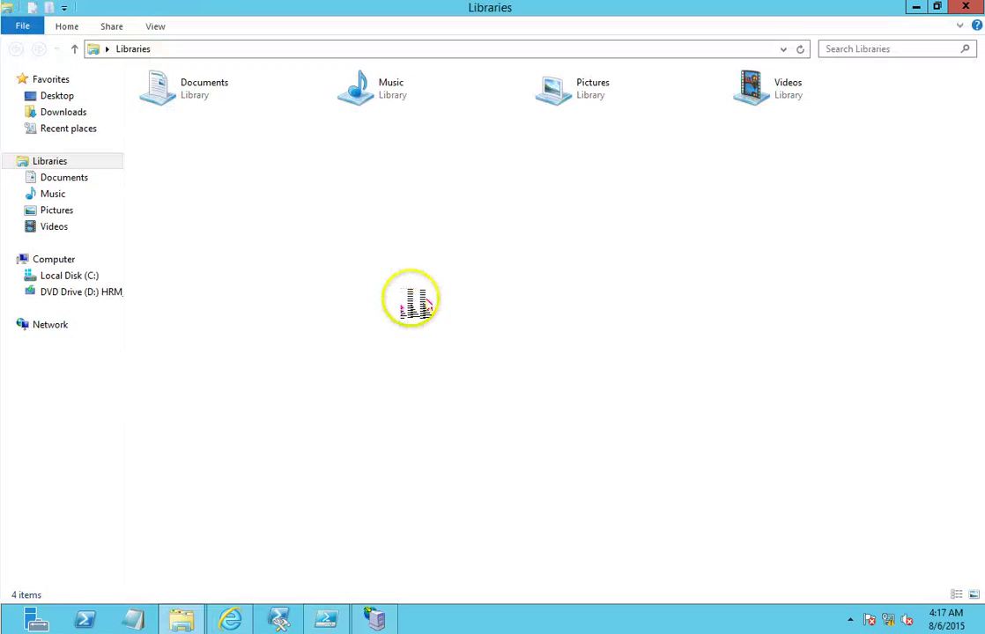
left_click(71, 278)
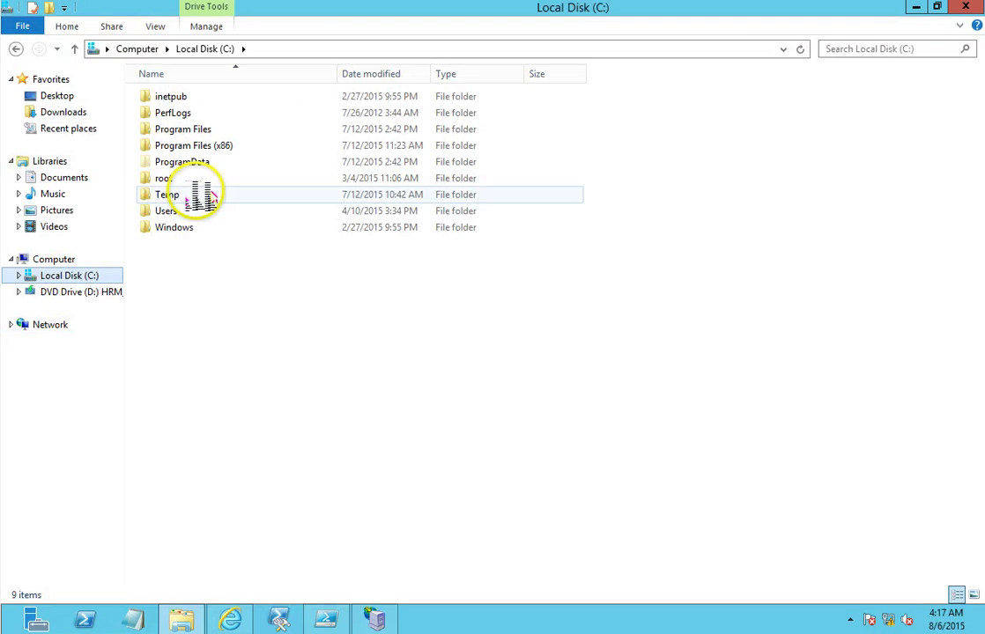
double_click(198, 194)
double_click(222, 116)
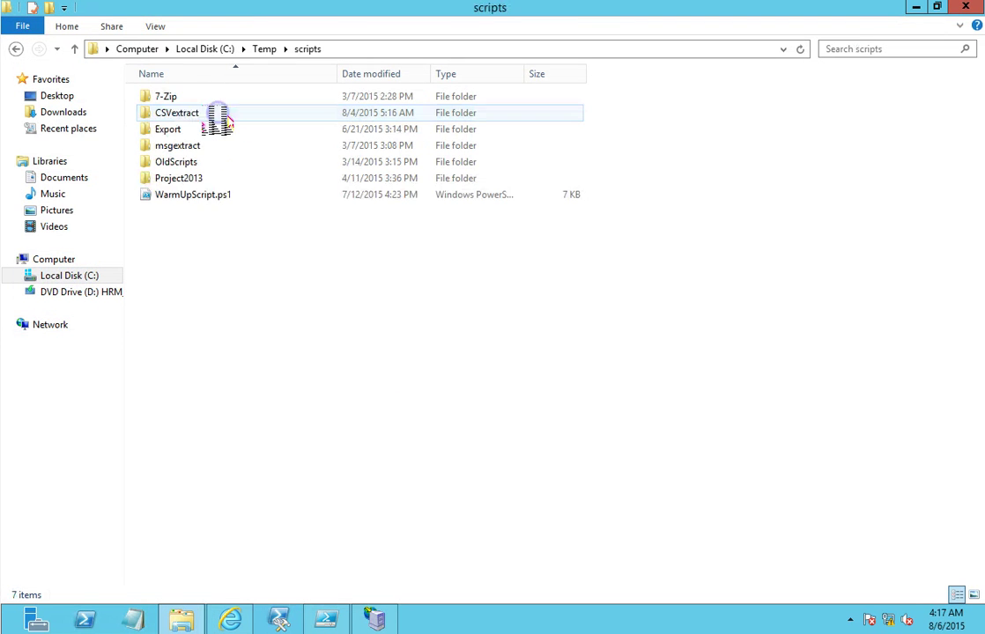
double_click(213, 115)
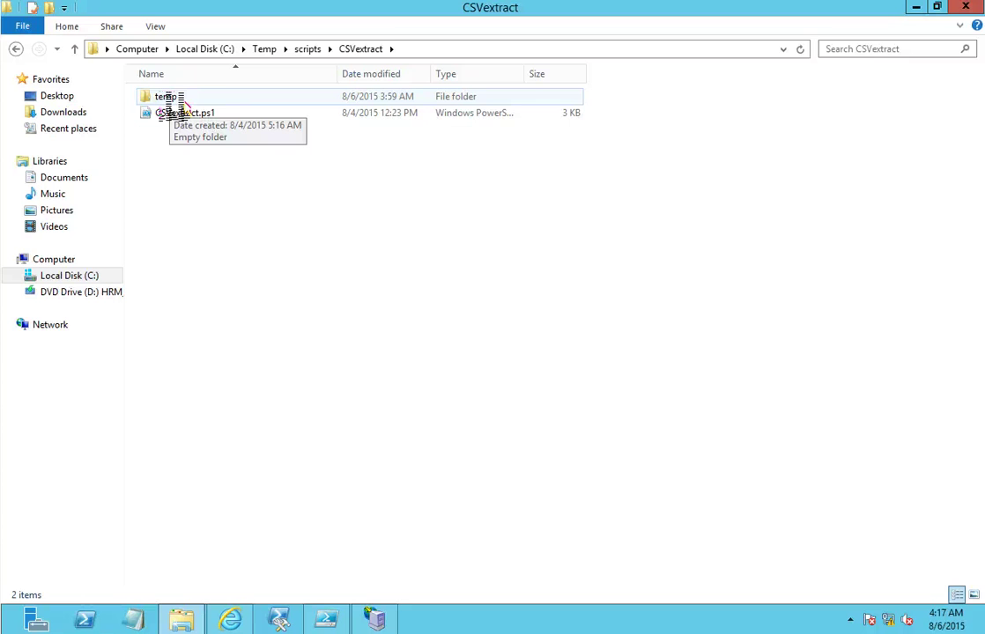
left_click(326, 619)
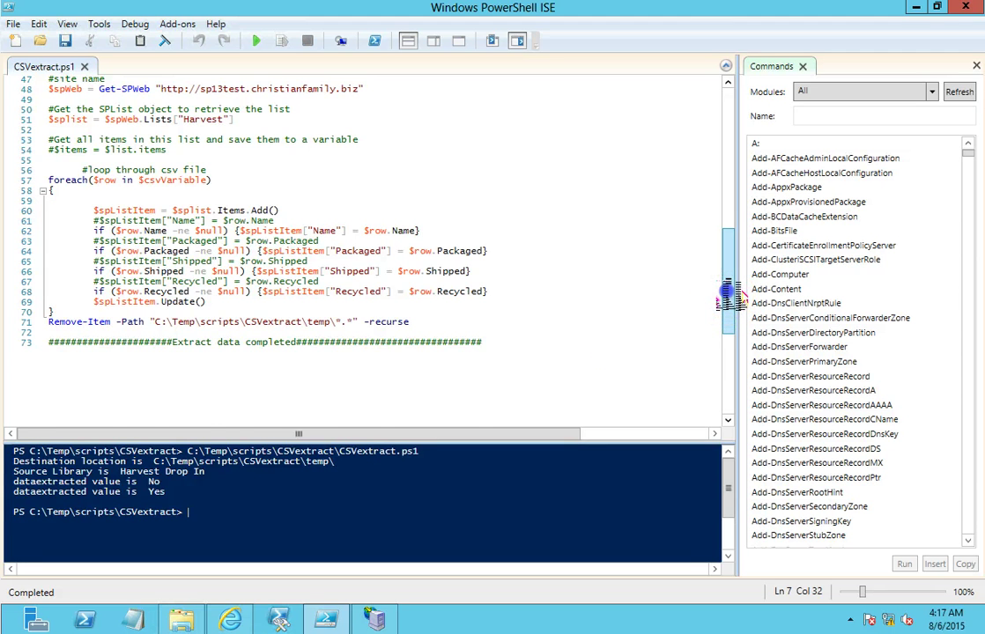
Step: Scroll the CSVextract.ps1 script in PowerShell ISE back up to the top
left_click_drag(728, 295, 695, 192)
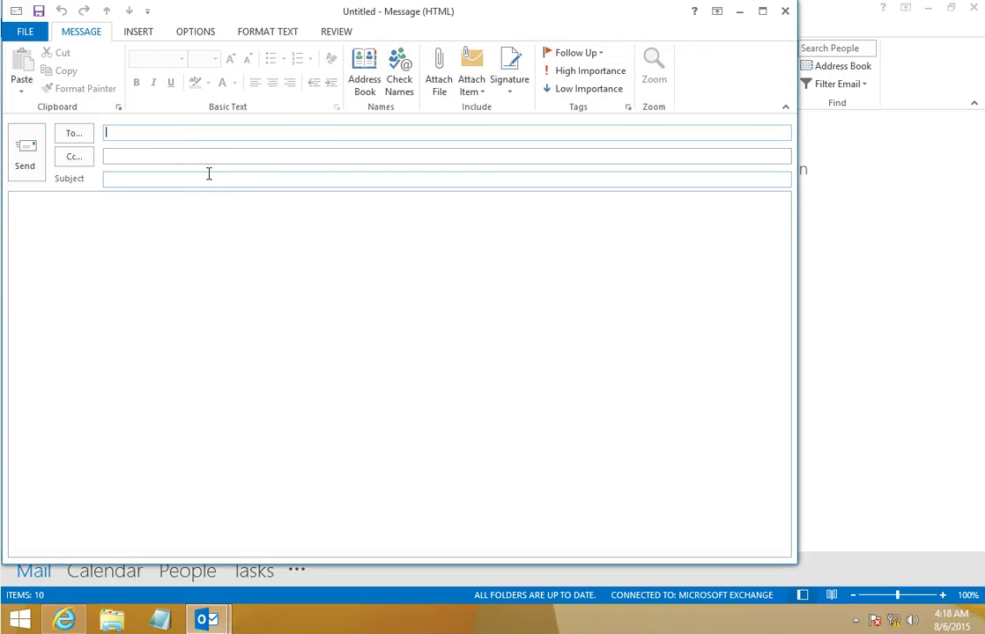
Step: Email ContosoReport812015.csv as an attachment to the harvest data mailbox, sending without a subject
type("h")
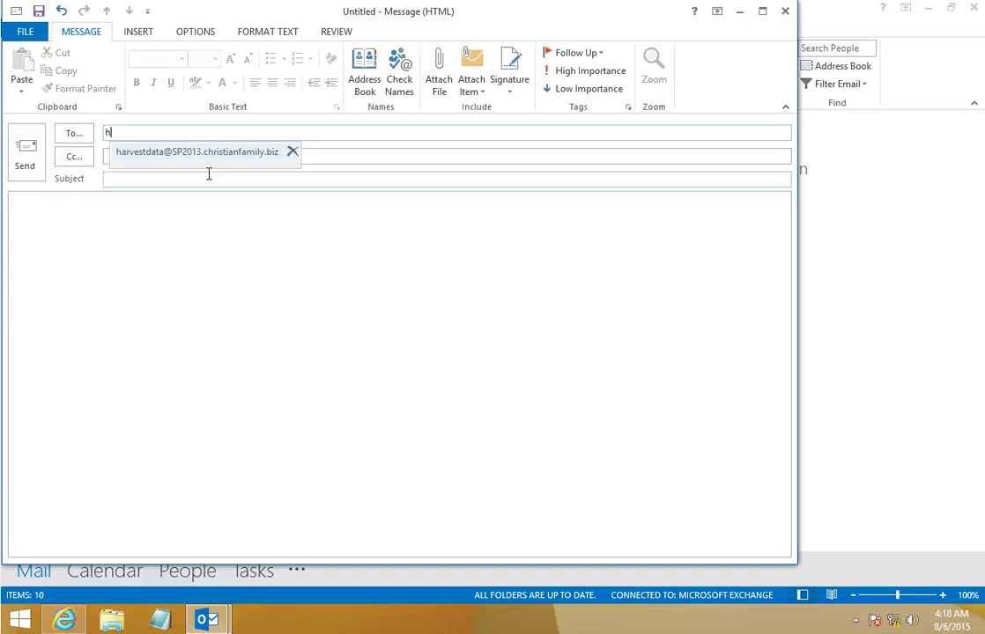
key("Return")
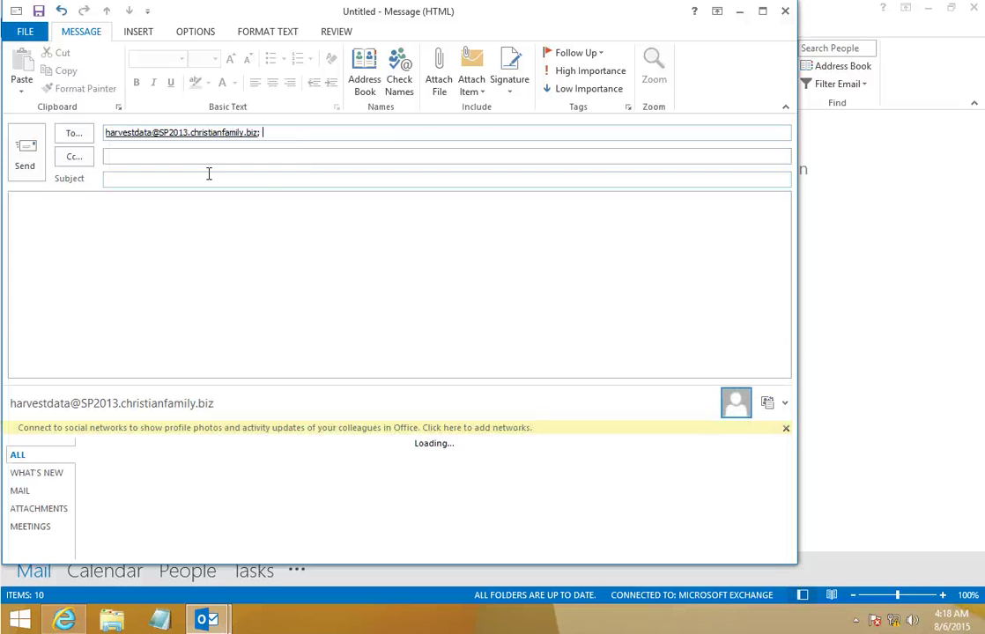
left_click(446, 83)
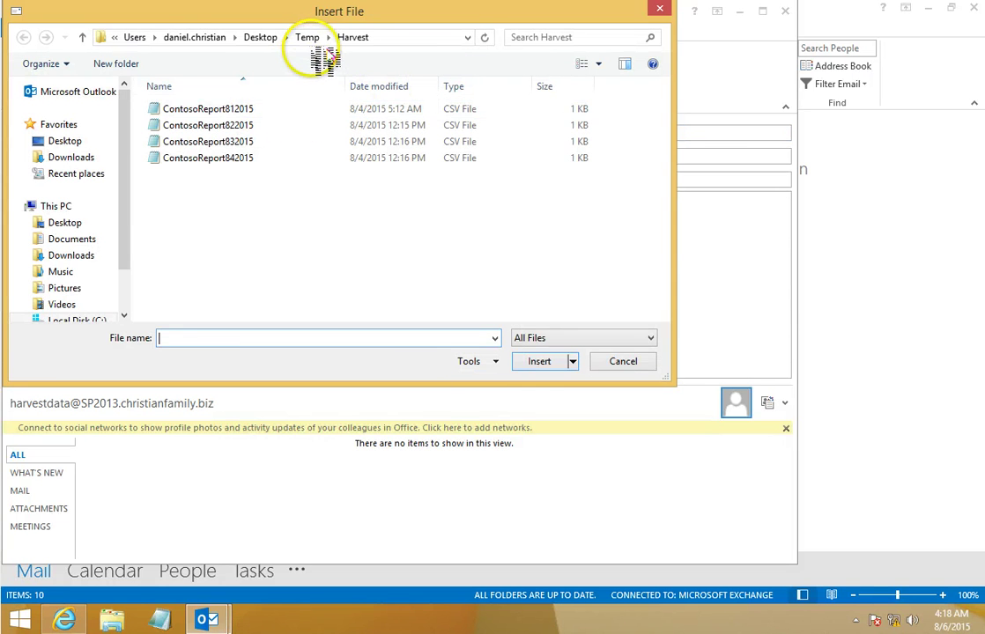
left_click(228, 110)
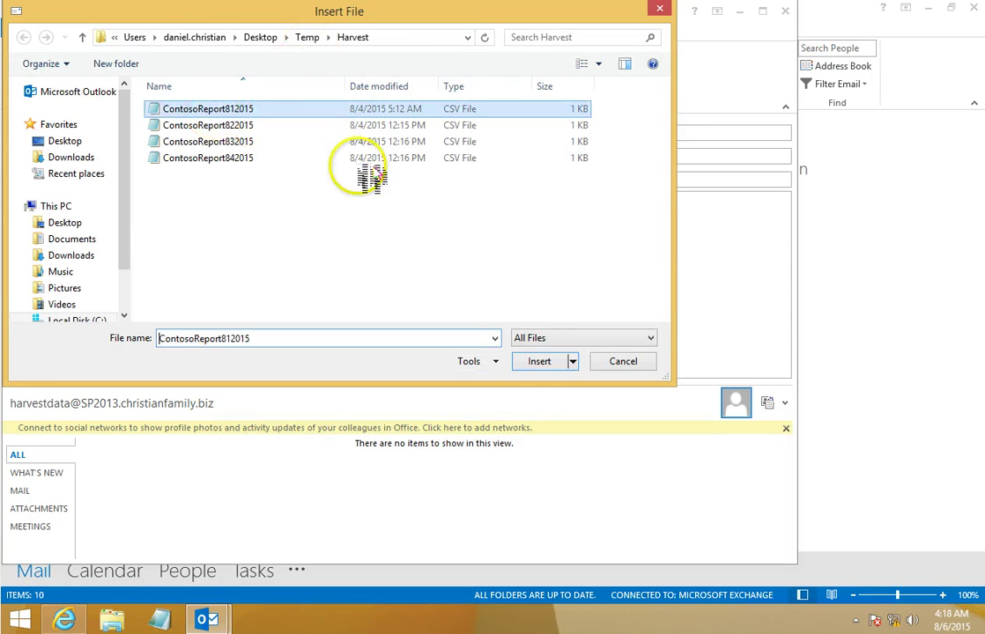
left_click(540, 368)
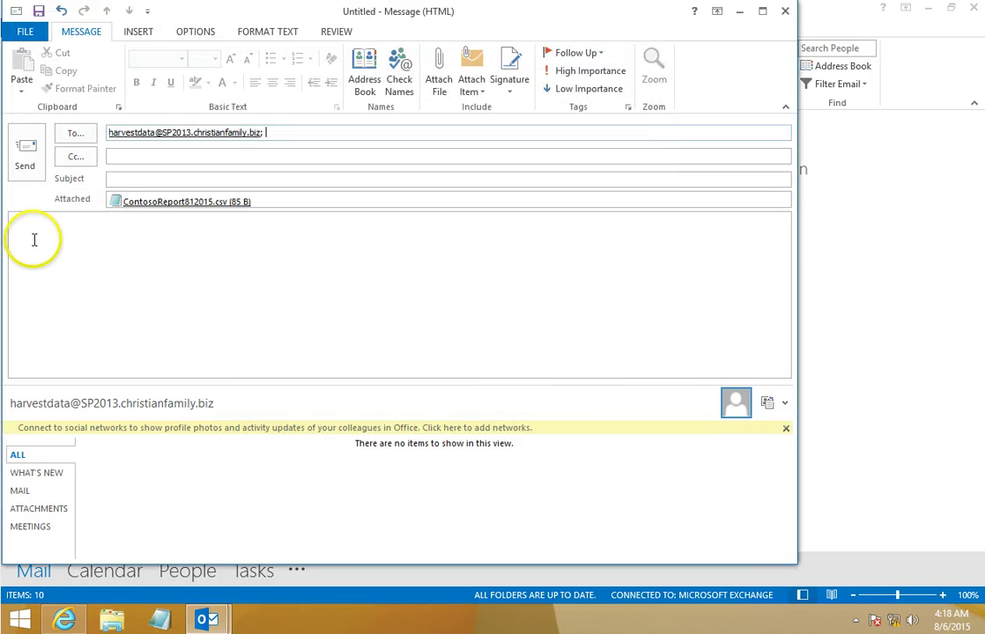
left_click(35, 167)
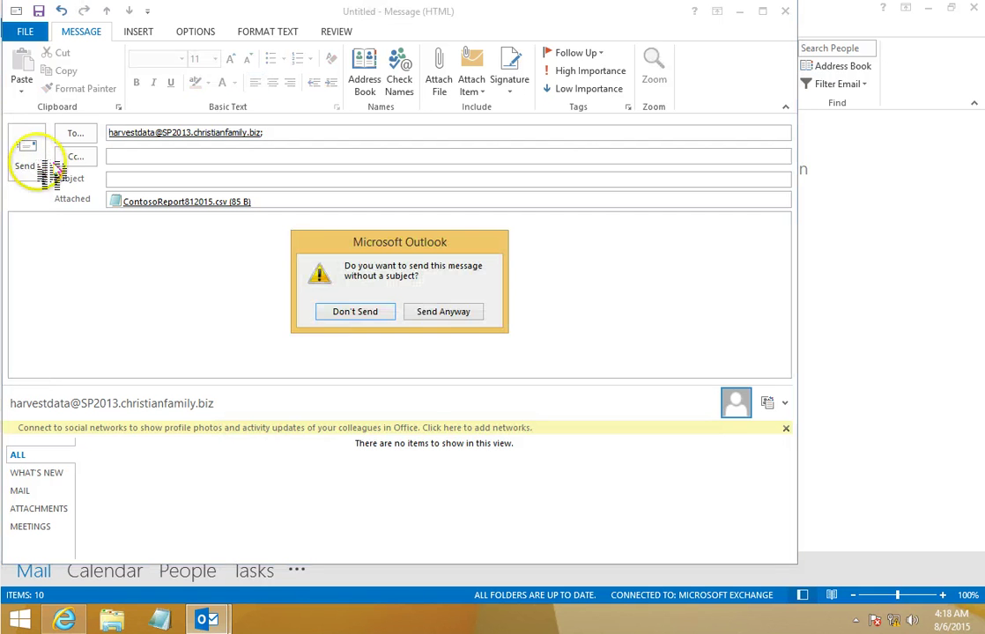
left_click(446, 319)
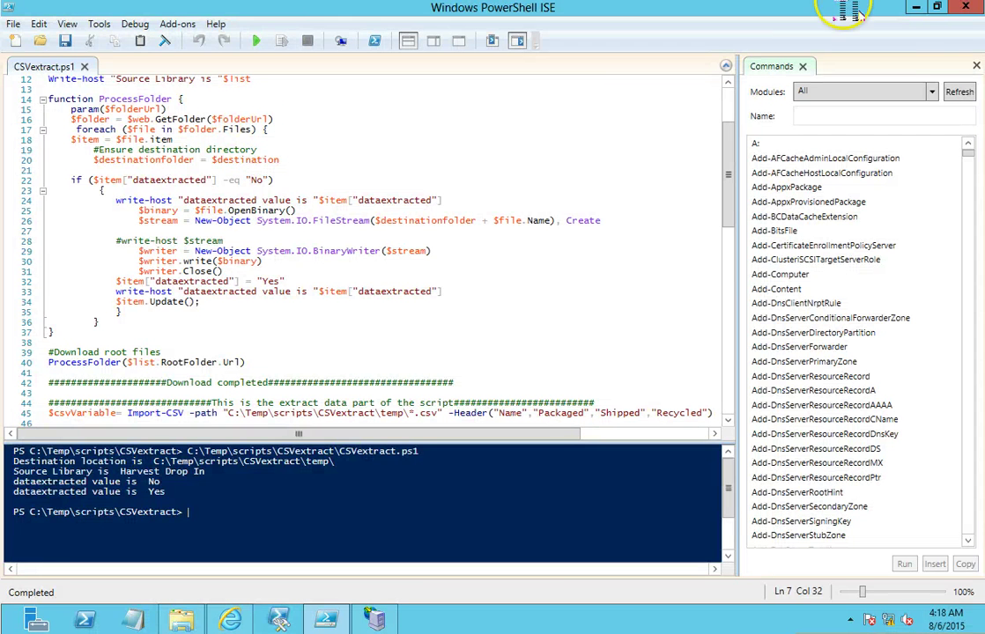
Step: Browse File Explorer to the C:\inetpub\mailroot folder
left_click(916, 7)
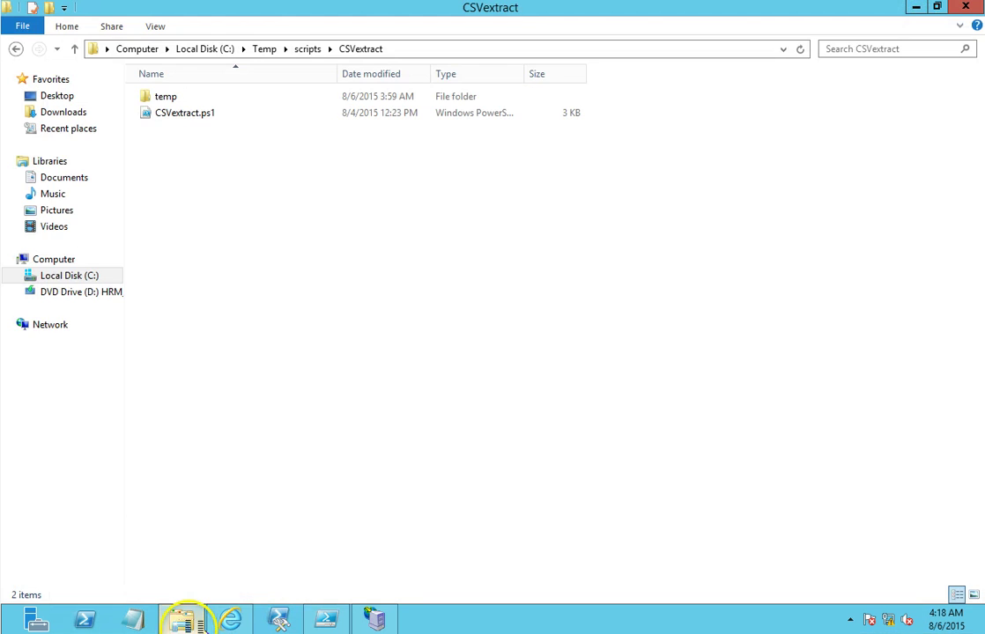
left_click(184, 619)
left_click(198, 623)
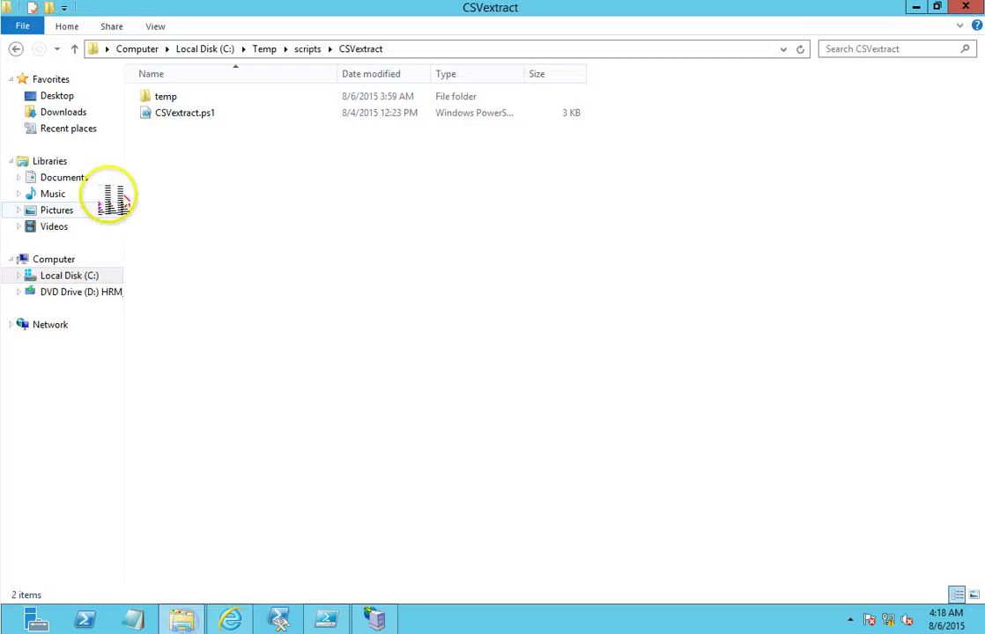
left_click(66, 274)
double_click(227, 99)
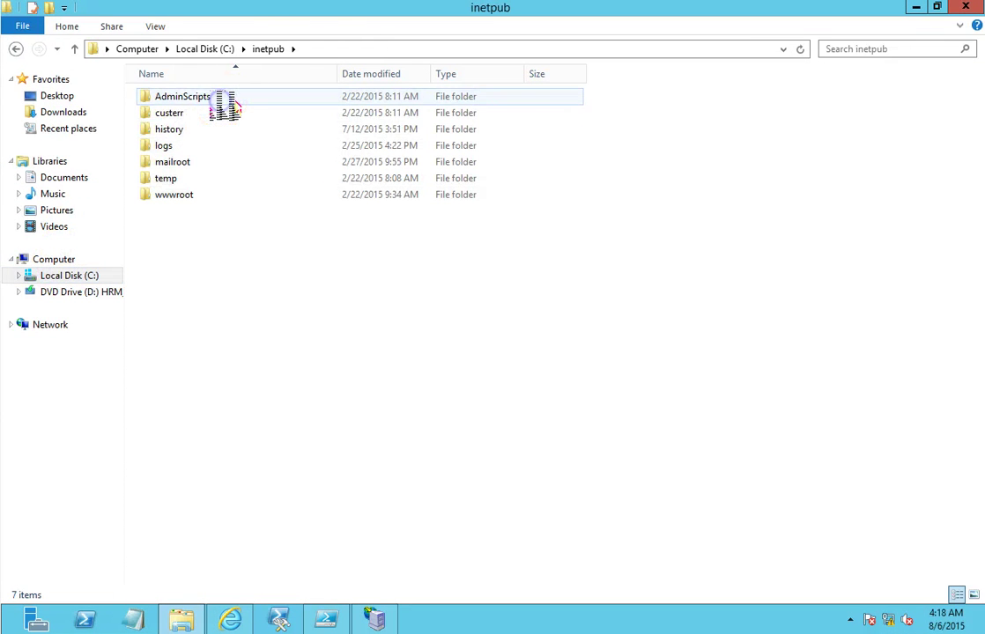
double_click(198, 162)
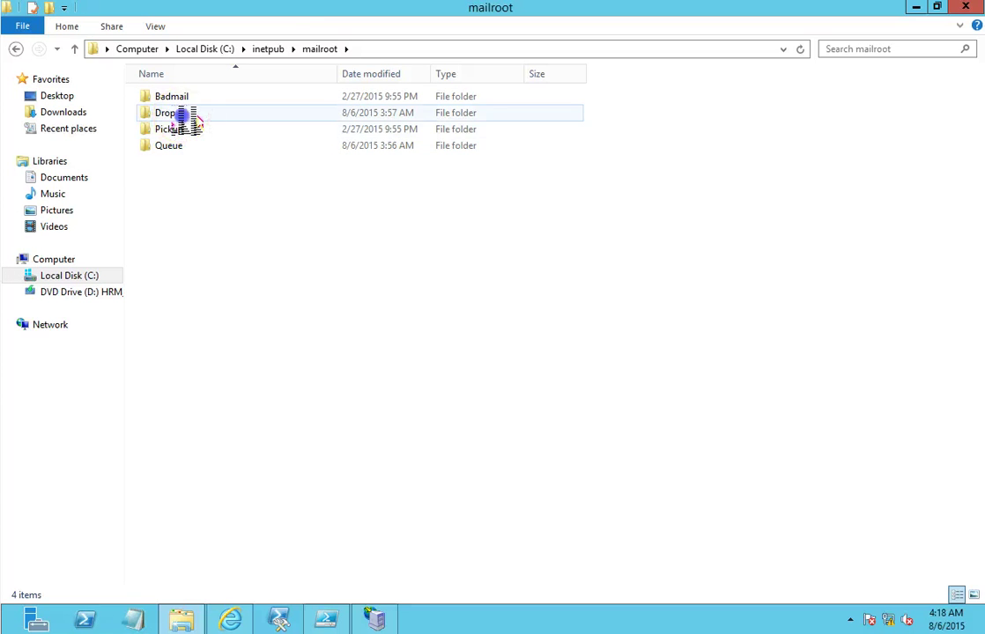
Step: Check the Drop, Queue and Pickup folders for waiting mail
double_click(182, 115)
left_click(308, 48)
double_click(207, 150)
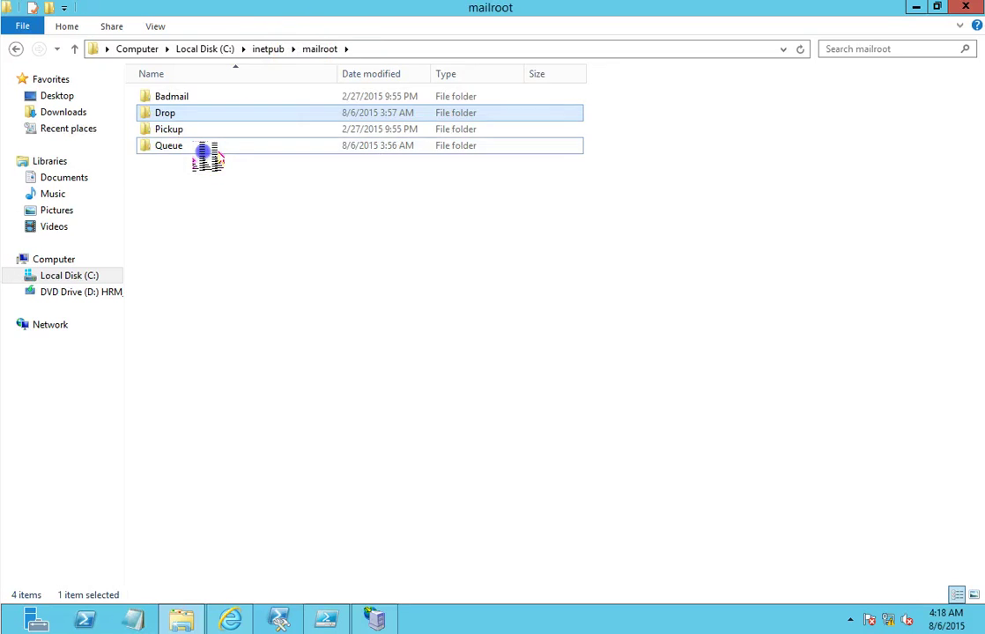
left_click(322, 50)
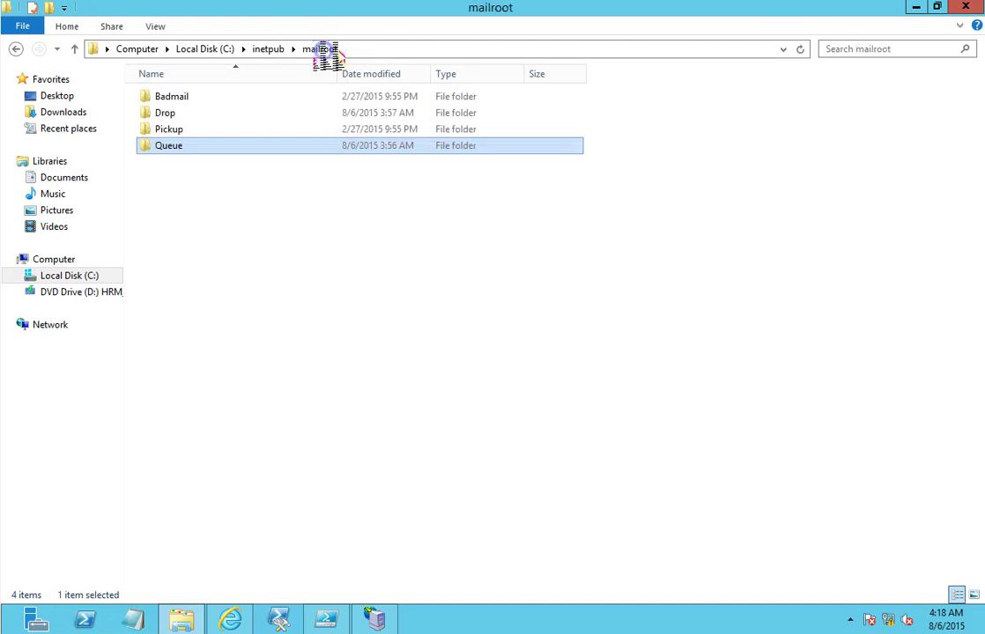
double_click(220, 130)
left_click(319, 49)
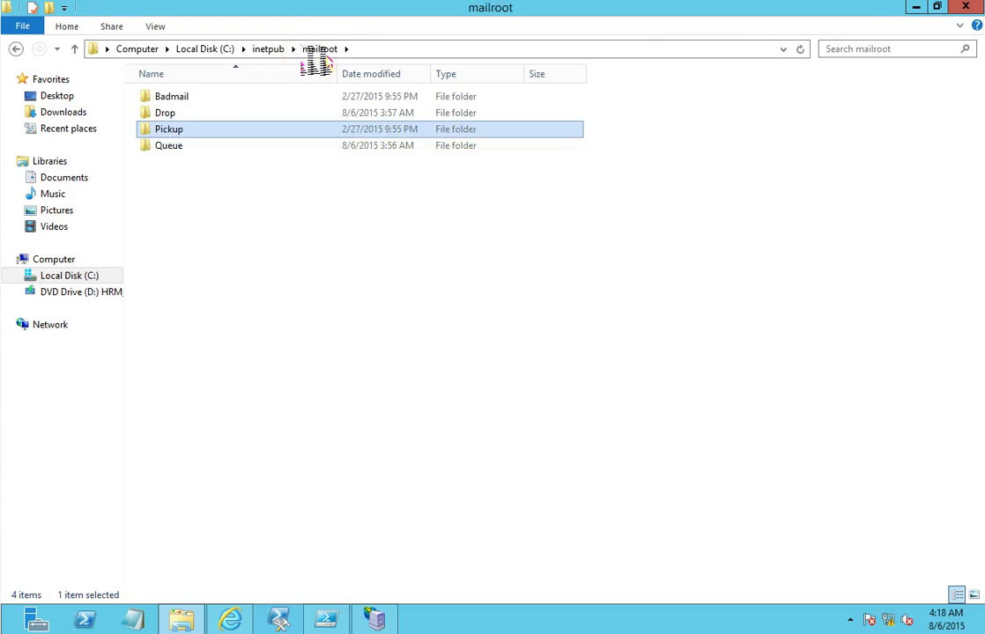
Step: Refresh the Queue folder twice, then open the Harvest Drop In library in SharePoint
double_click(176, 147)
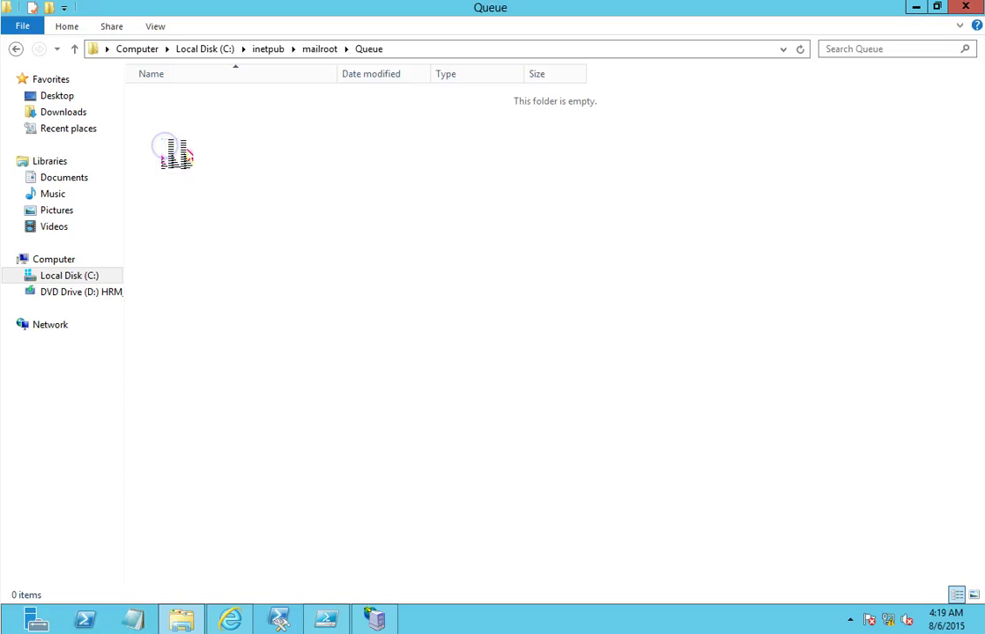
left_click(798, 51)
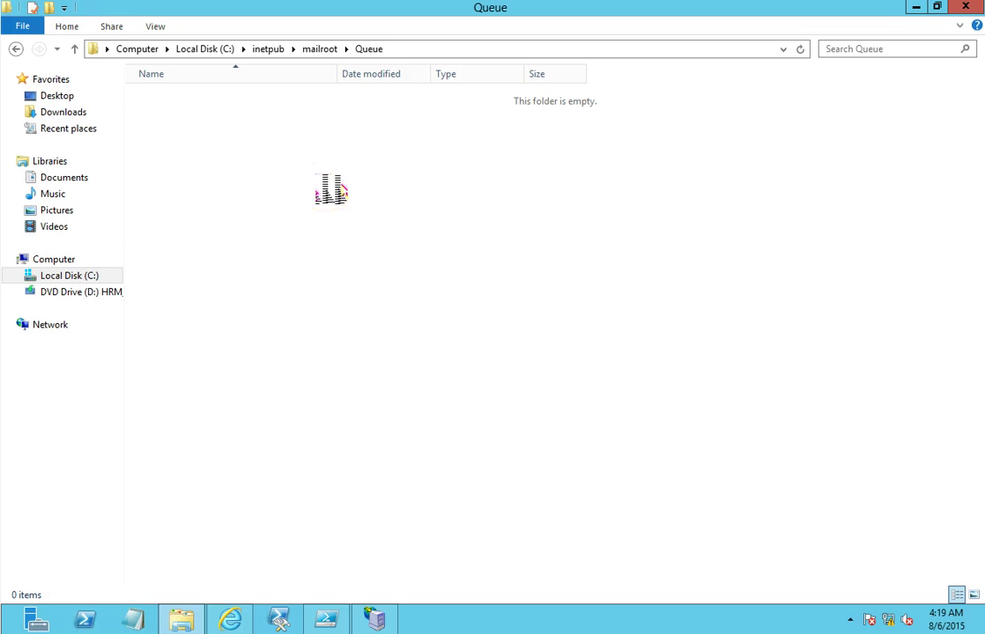
left_click(799, 50)
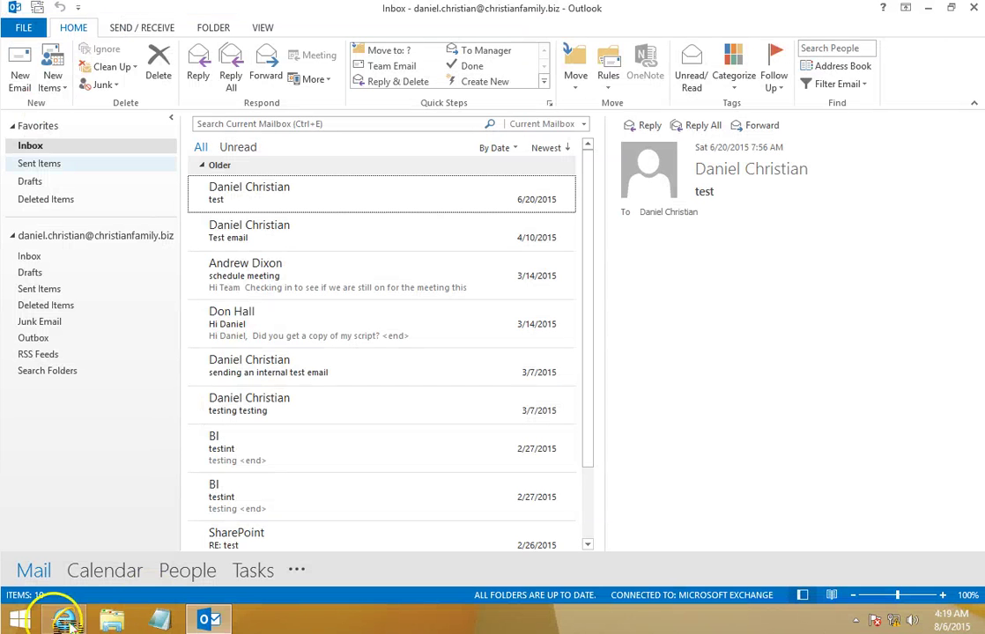
left_click(65, 621)
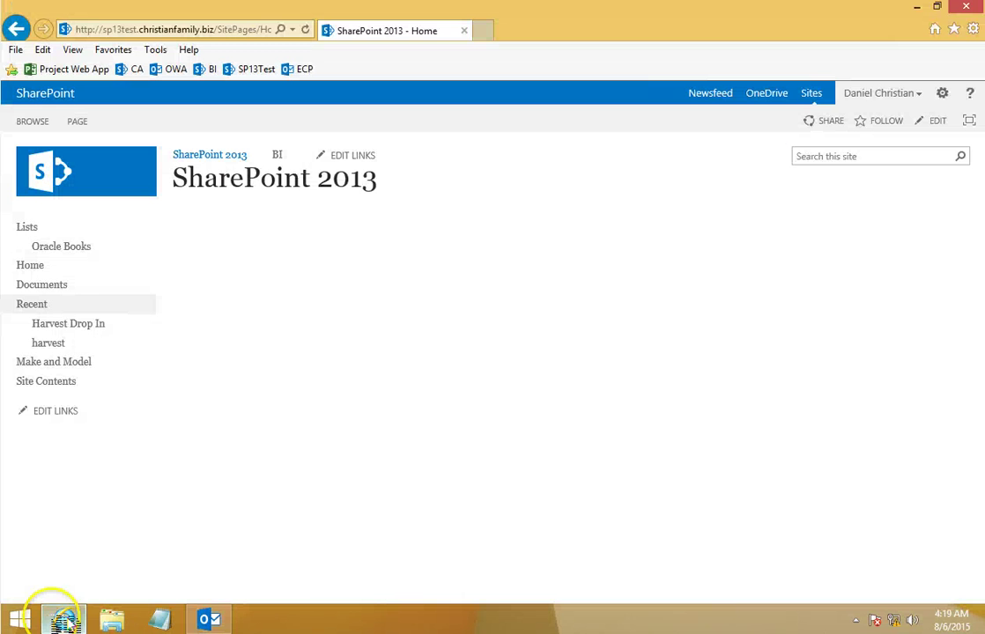
left_click(41, 325)
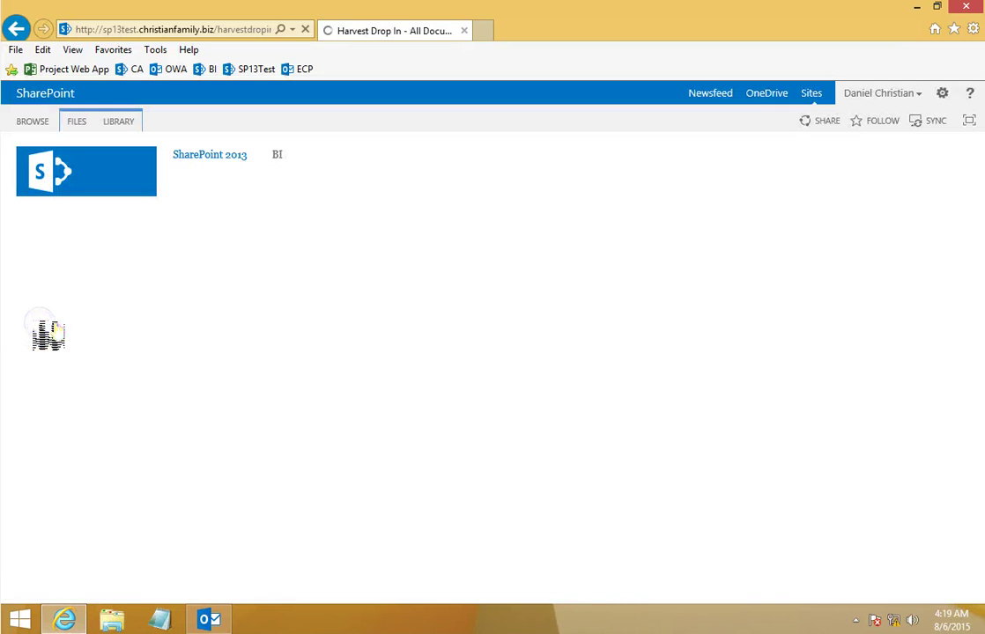
Step: Reload the Harvest Drop In library page twice to look for newly delivered reports
left_click(305, 29)
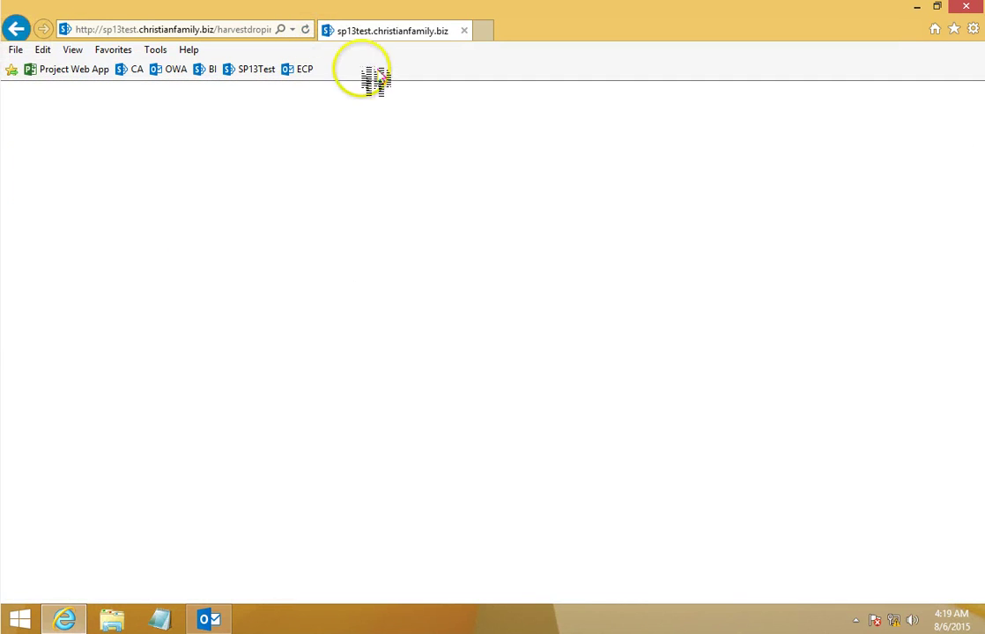
left_click(304, 29)
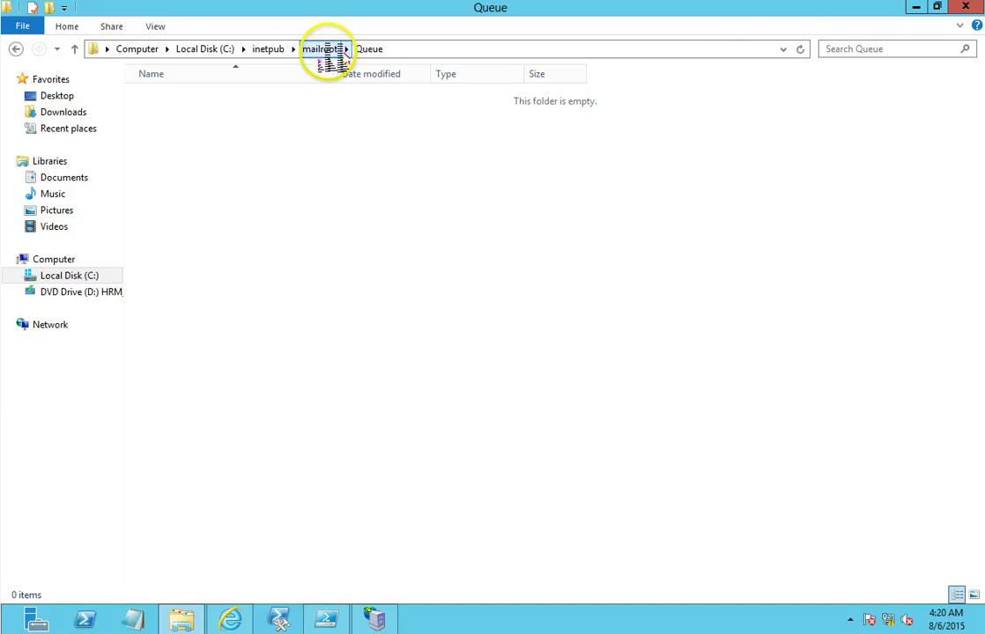
left_click(322, 49)
double_click(181, 129)
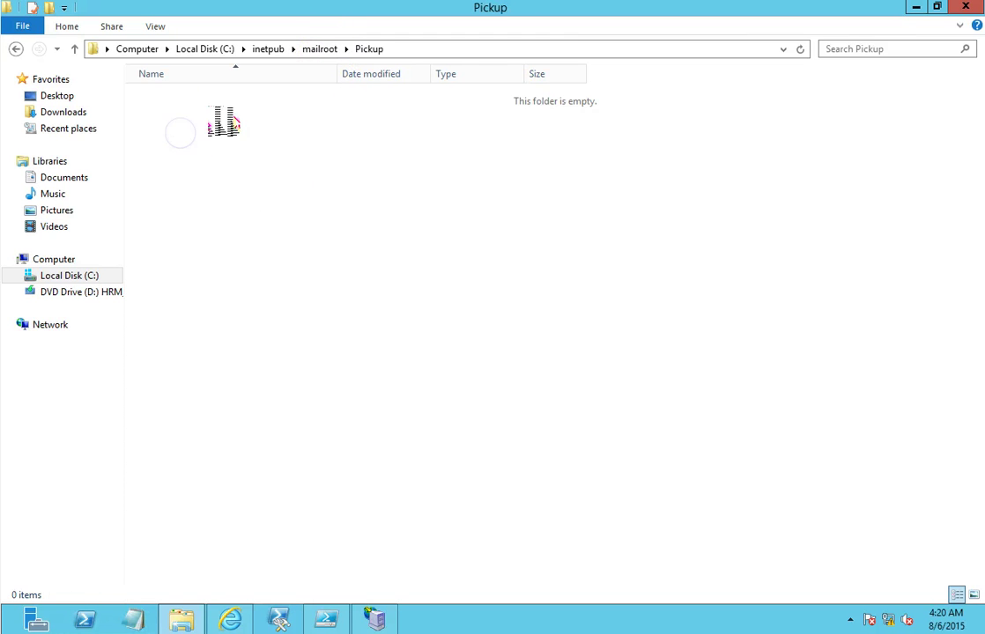
left_click(318, 49)
double_click(202, 148)
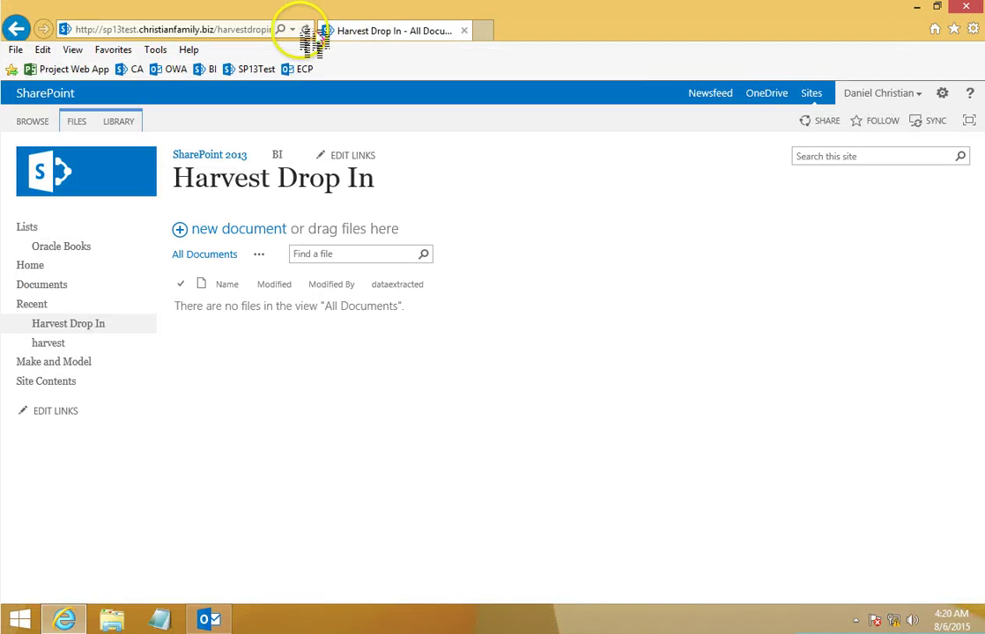
Step: Reload the library until ContosoReport812015 appears with dataextracted No
left_click(305, 30)
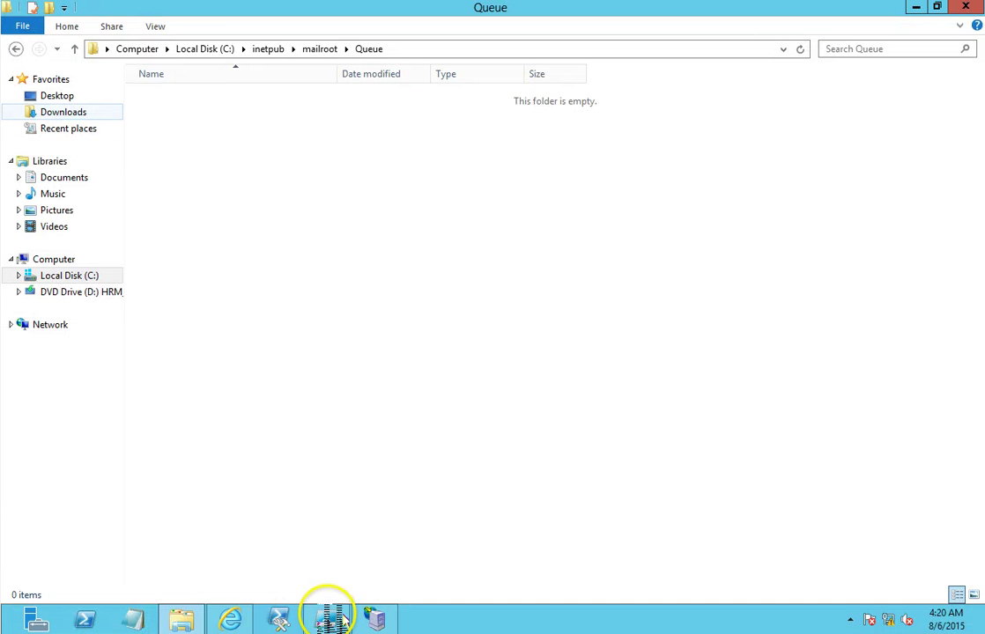
left_click(326, 619)
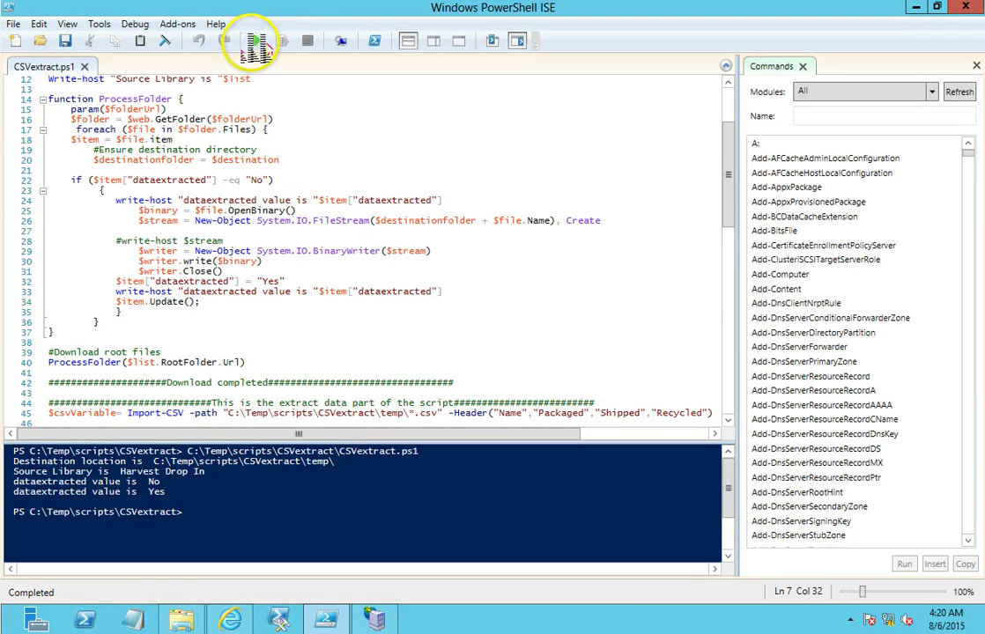
Step: Run CSVextract.ps1 and scroll its output showing dataextracted changing from No to Yes
left_click(255, 44)
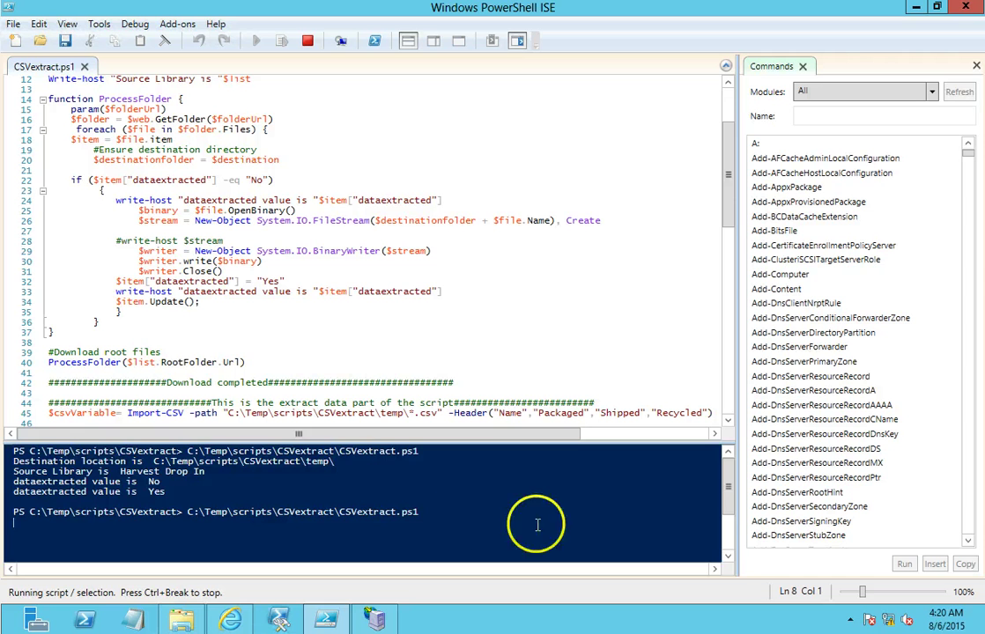
scroll(727, 559, "down", 4)
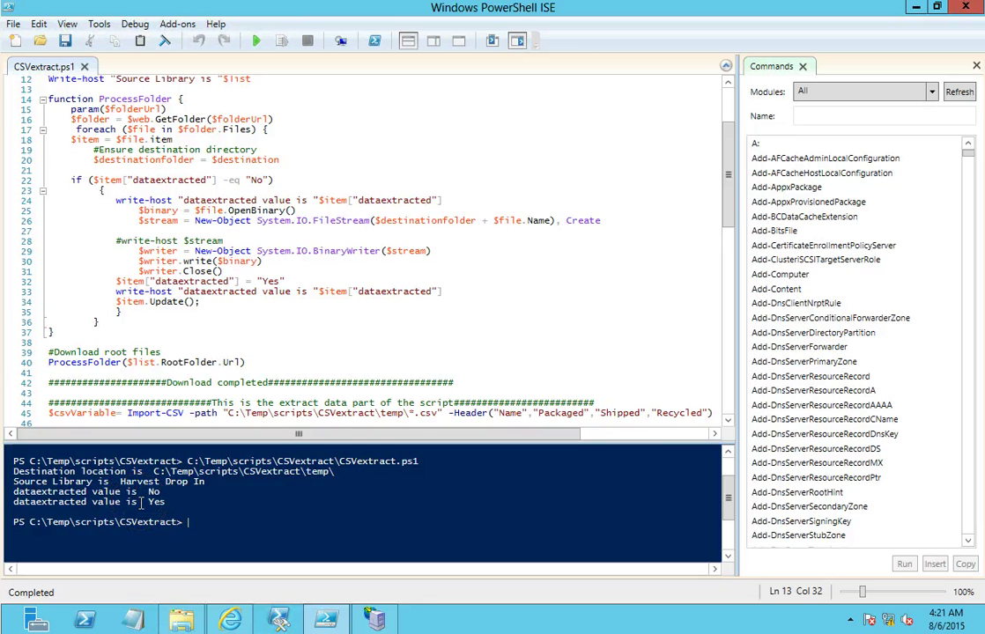
Step: Browse to C:\Temp\scripts\CSVextract\temp and confirm the folder holds no files
left_click(181, 621)
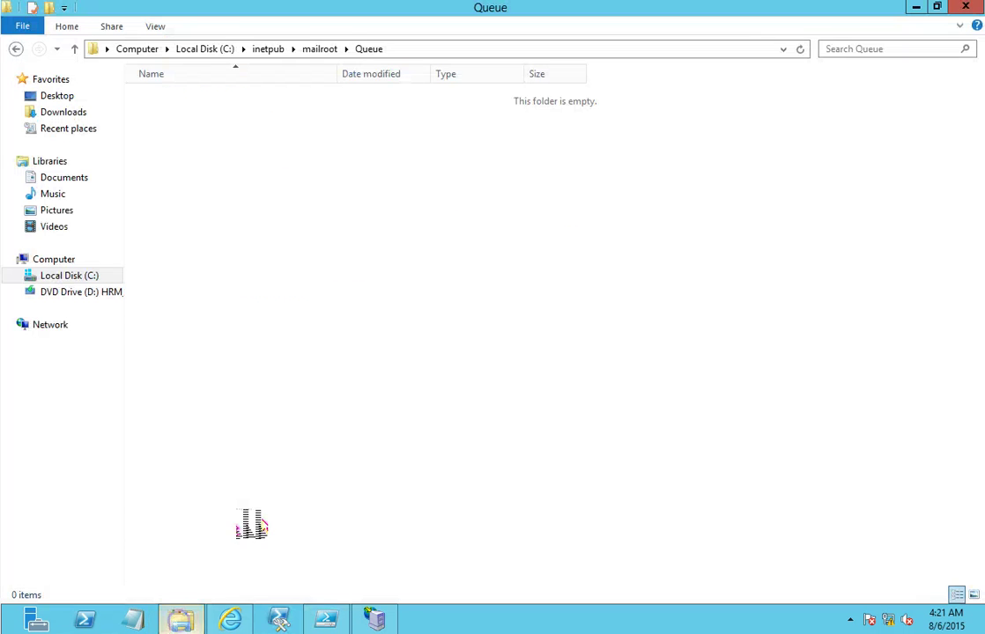
left_click(54, 275)
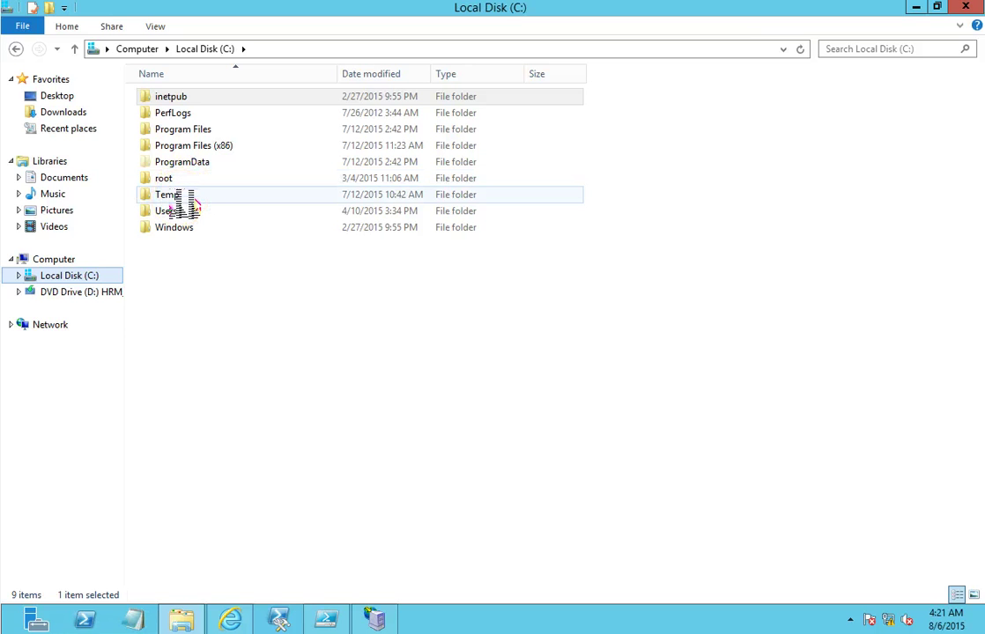
double_click(180, 195)
double_click(182, 115)
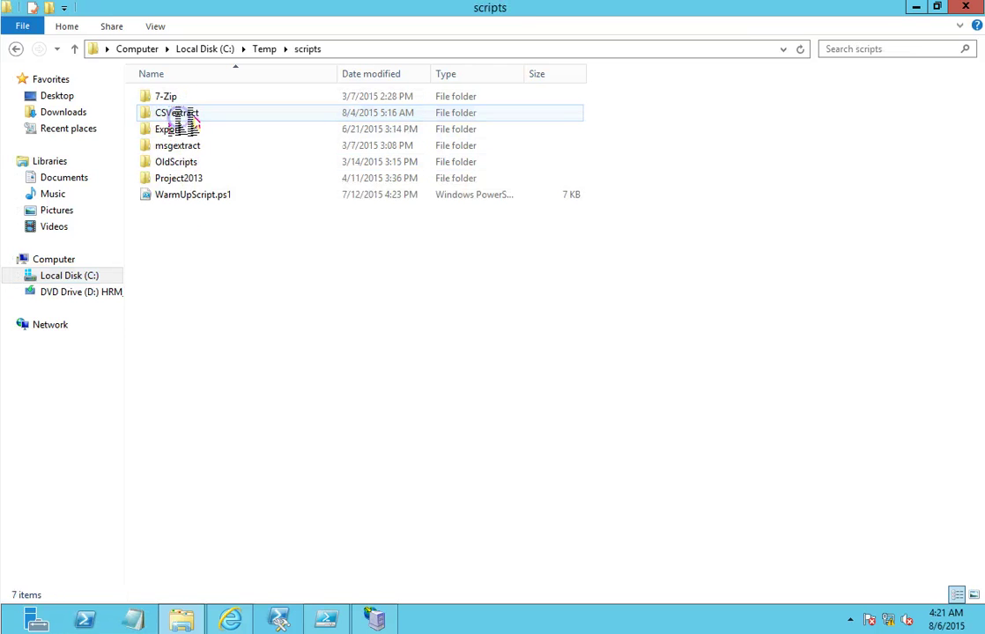
double_click(180, 113)
left_click(161, 97)
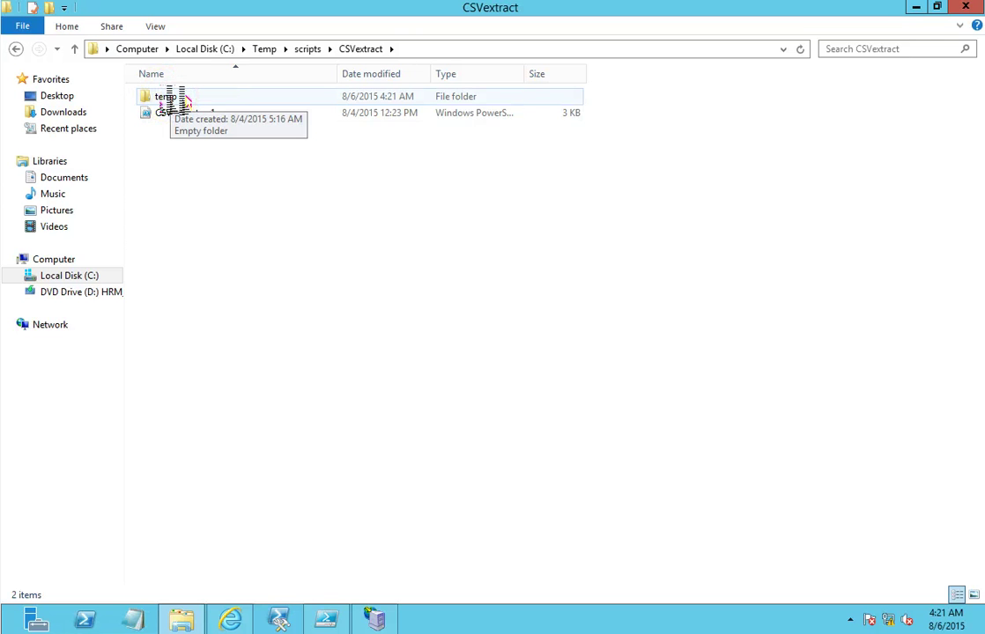
double_click(176, 98)
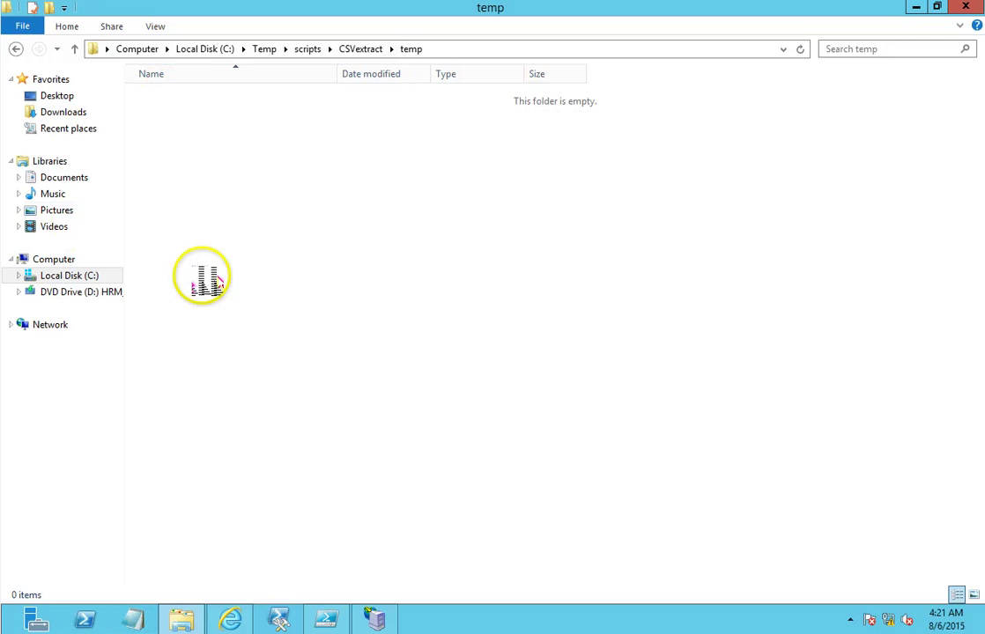
left_click(370, 49)
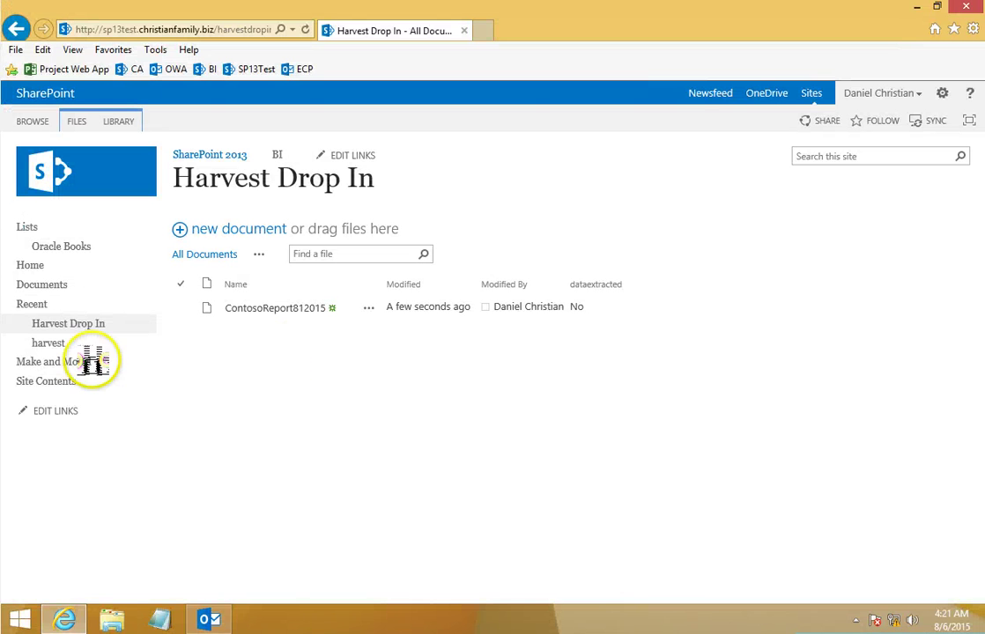
Step: Open the Harvest list, then open ContosoReport812015 from the desktop Temp > Harvest folder
left_click(43, 342)
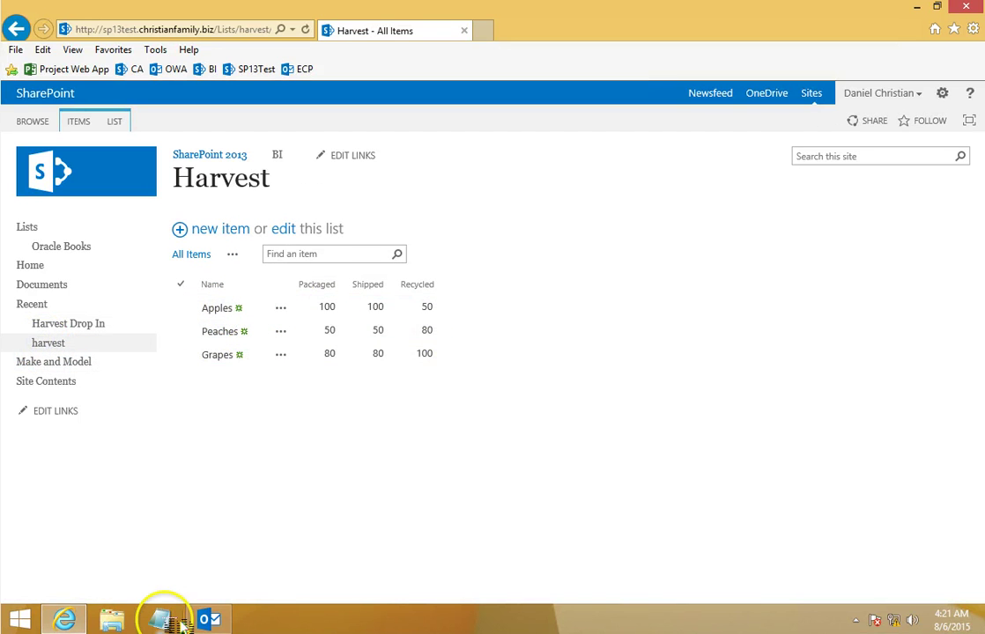
left_click(115, 619)
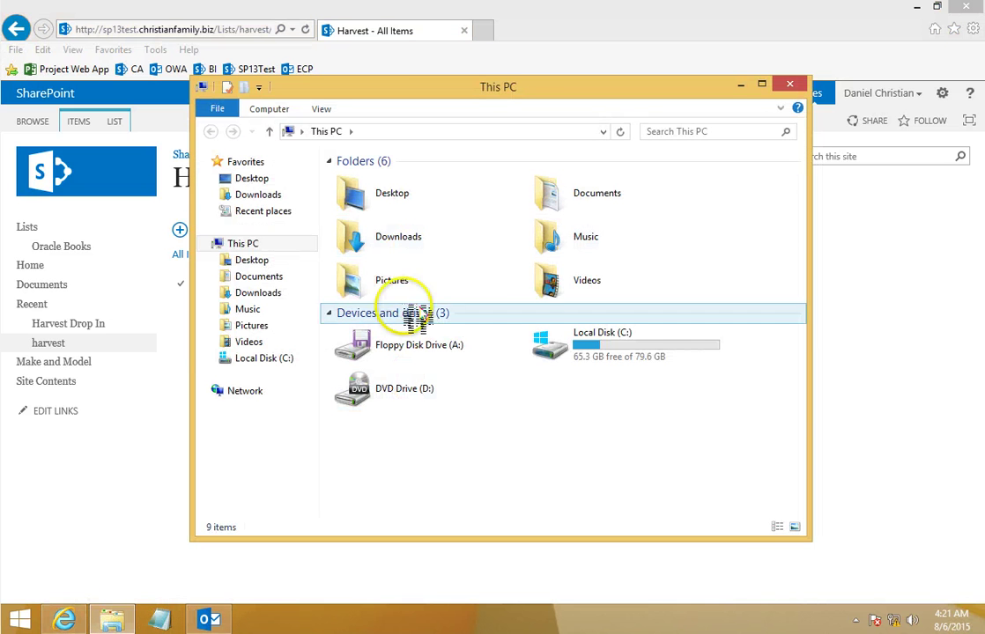
double_click(571, 348)
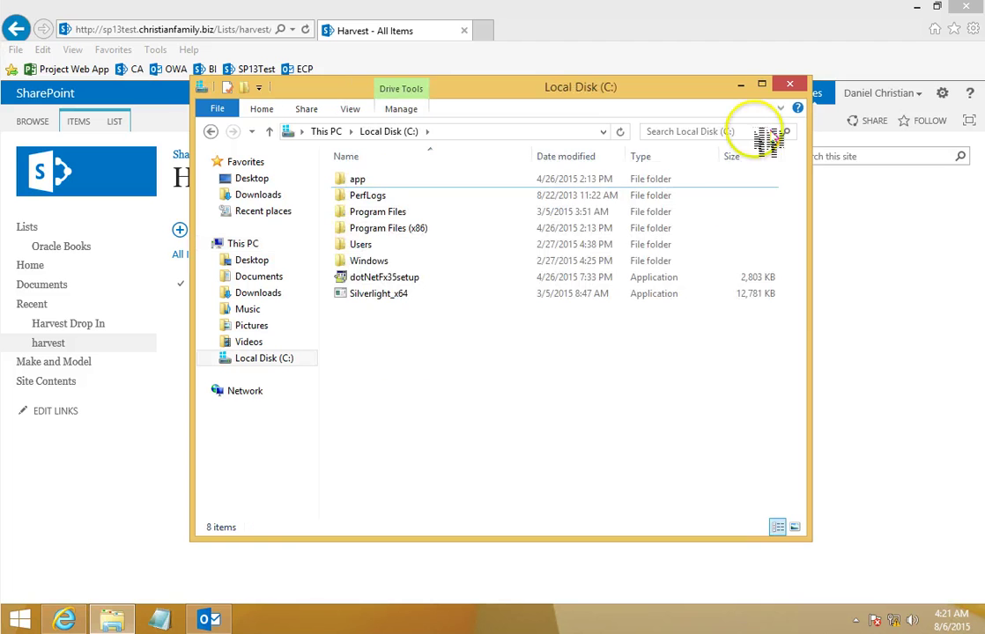
left_click(790, 84)
left_click(916, 7)
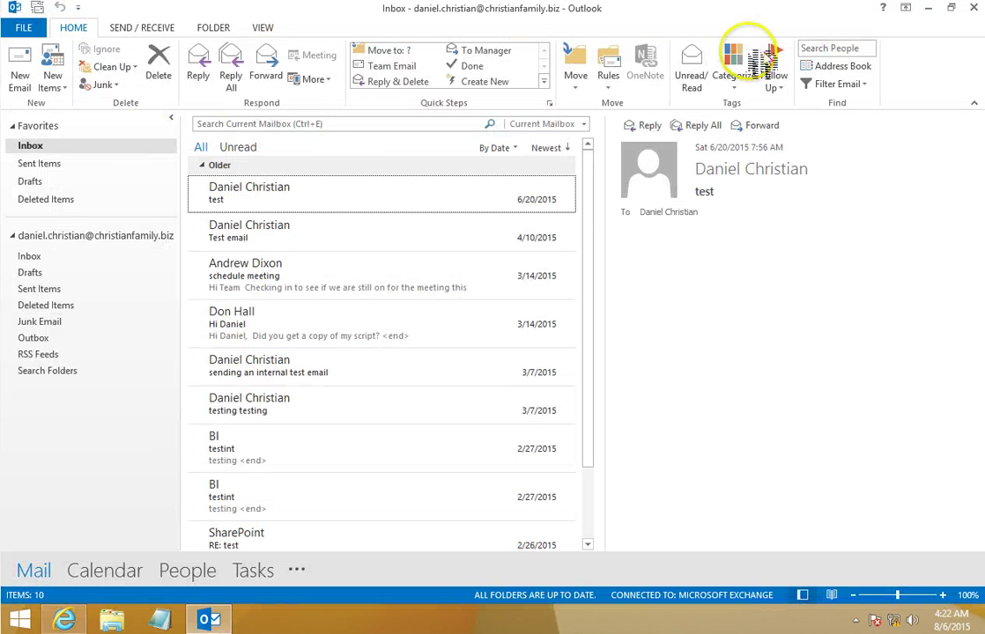
left_click(929, 8)
double_click(31, 432)
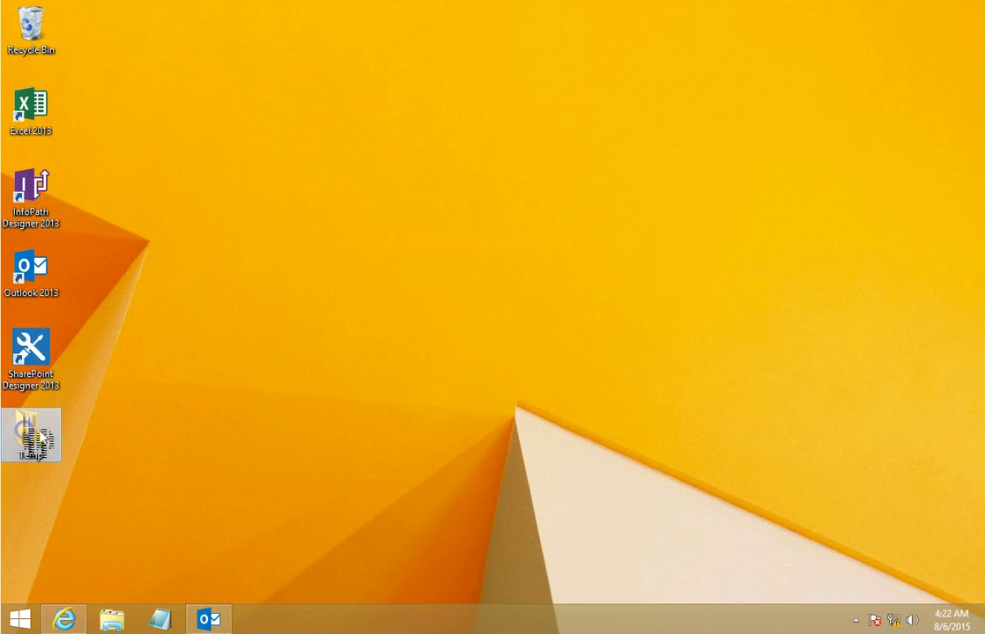
double_click(361, 180)
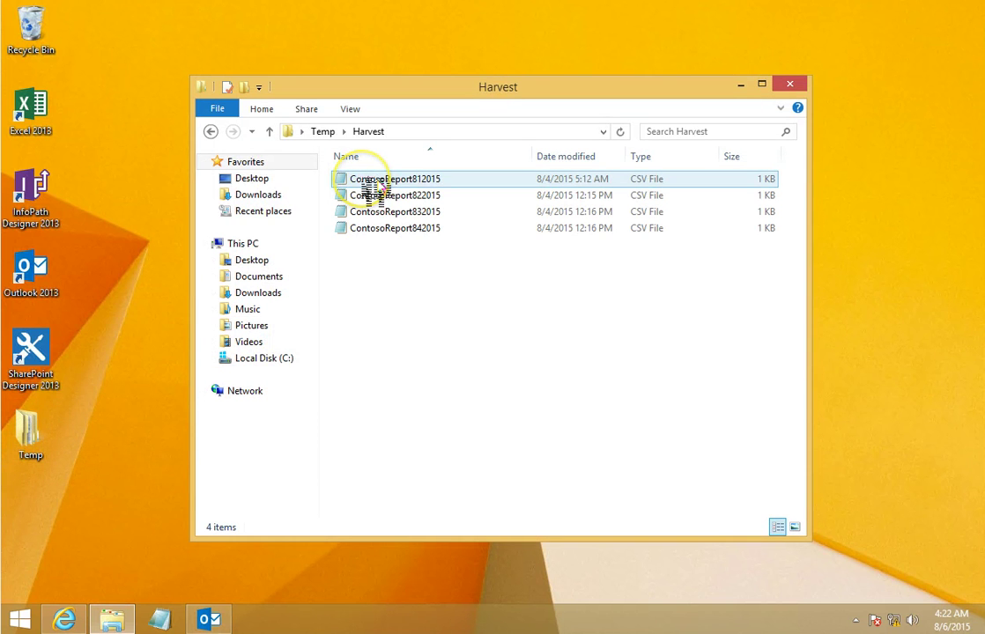
double_click(370, 180)
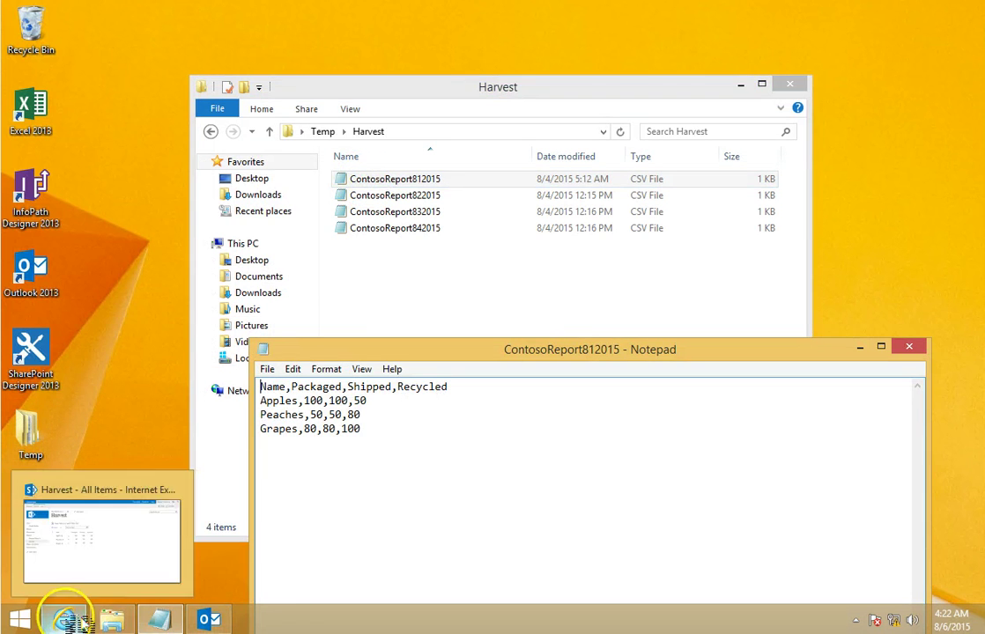
Step: Compare the CSV with the Apples, Peaches and Grapes list rows, then close Notepad
left_click(64, 619)
left_click(160, 619)
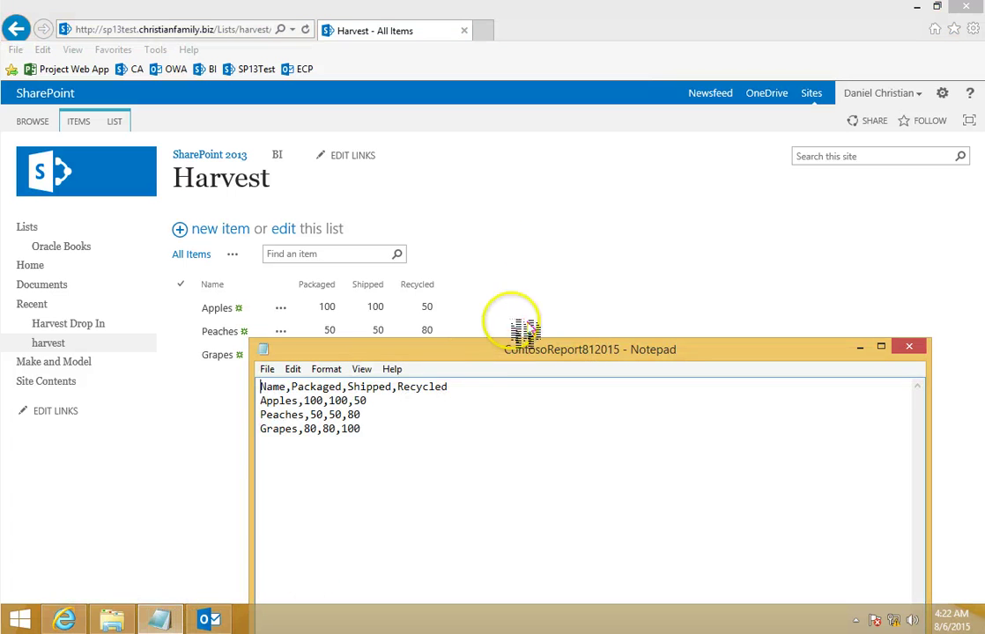
left_click_drag(495, 348, 483, 372)
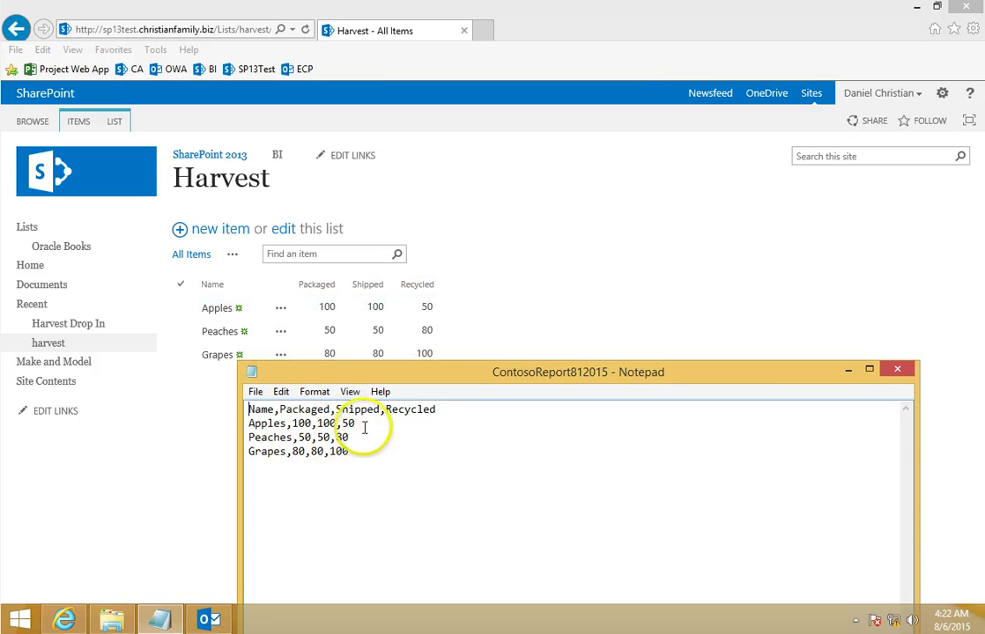
left_click(333, 332)
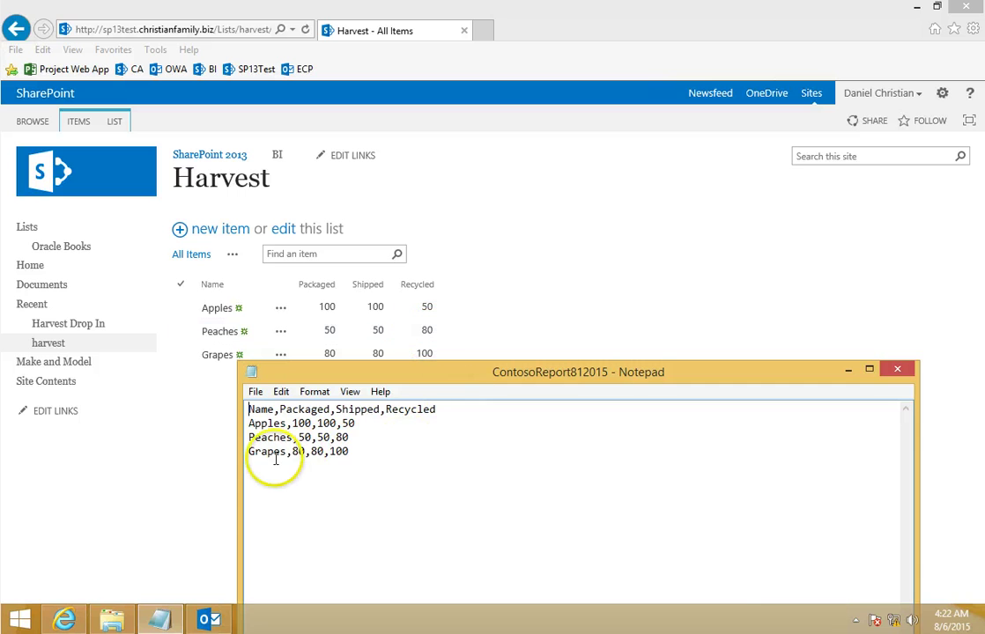
left_click(897, 369)
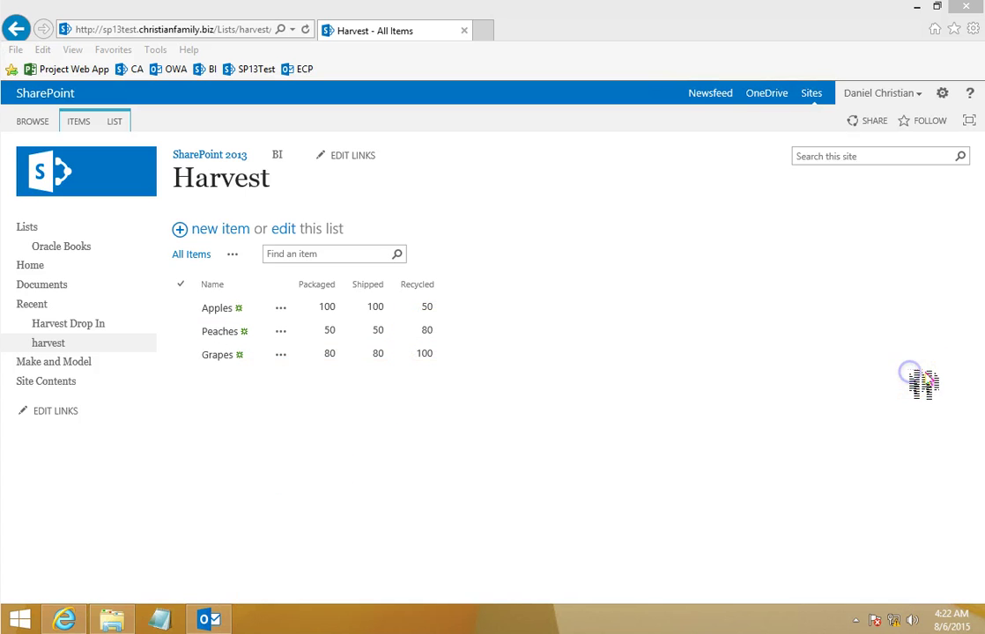
Step: Send a new message to the autocompleted harvest data address with ContosoReport822015 attached, no subject
left_click(220, 622)
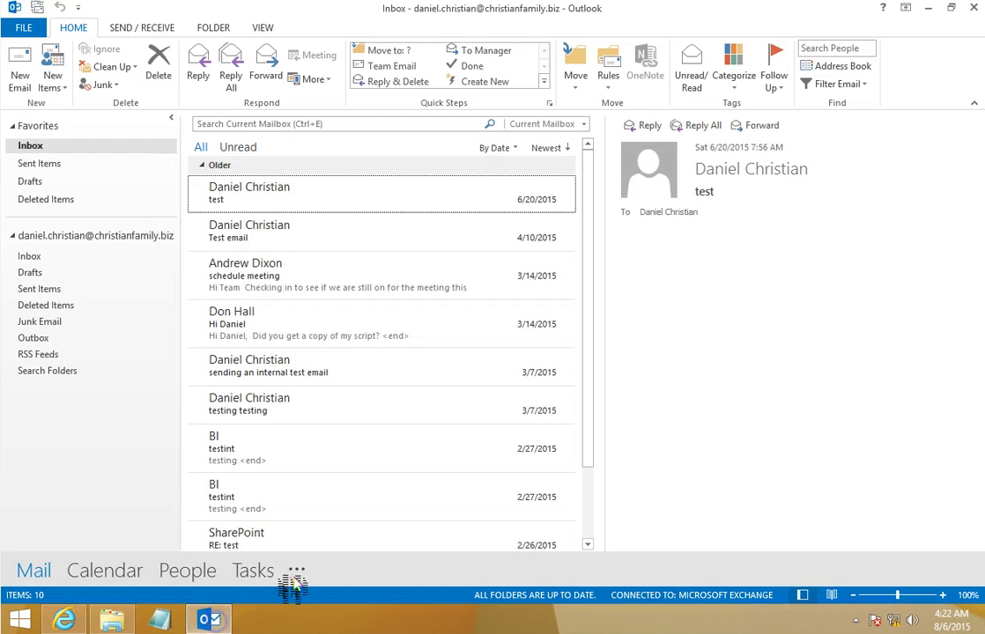
left_click(25, 84)
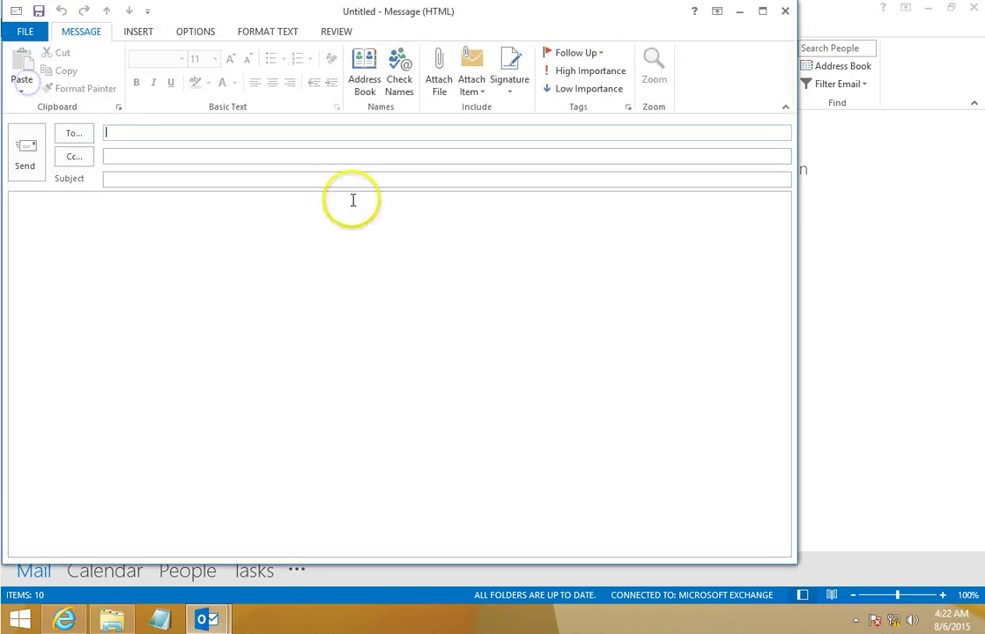
type("h")
key("Return")
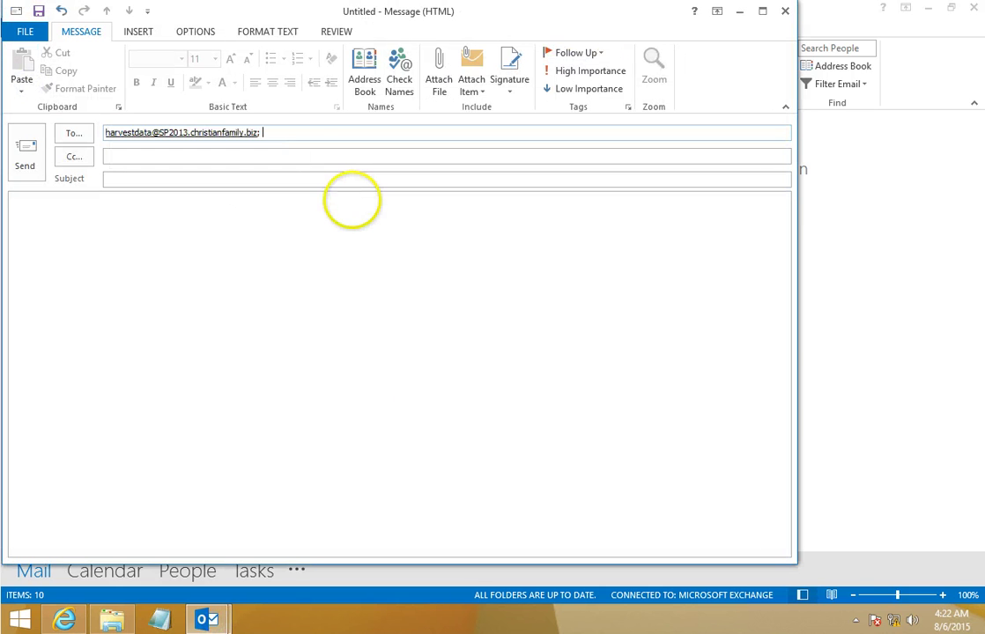
left_click(439, 85)
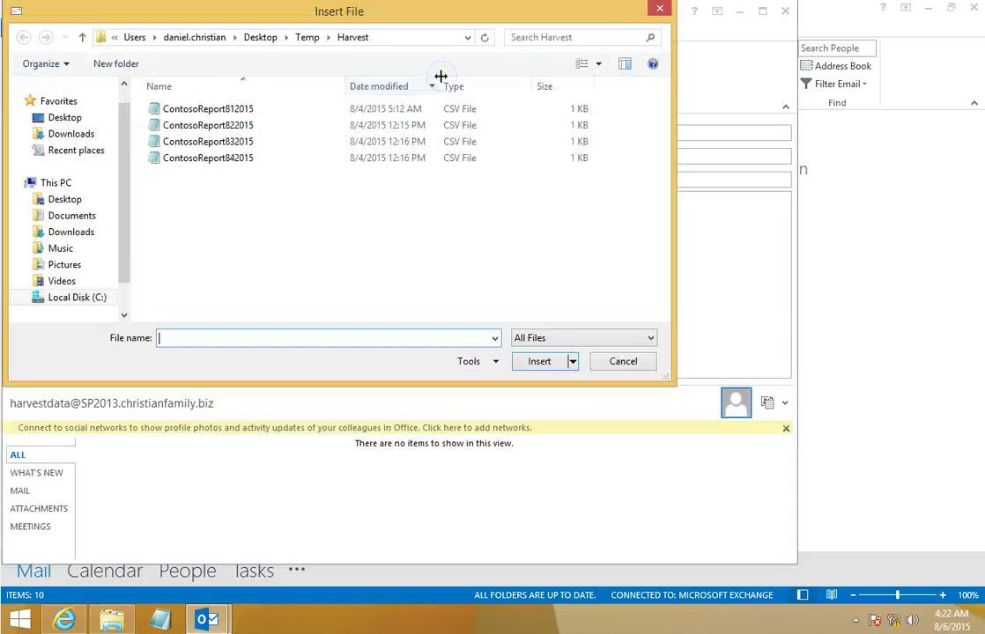
left_click(280, 127)
left_click(539, 361)
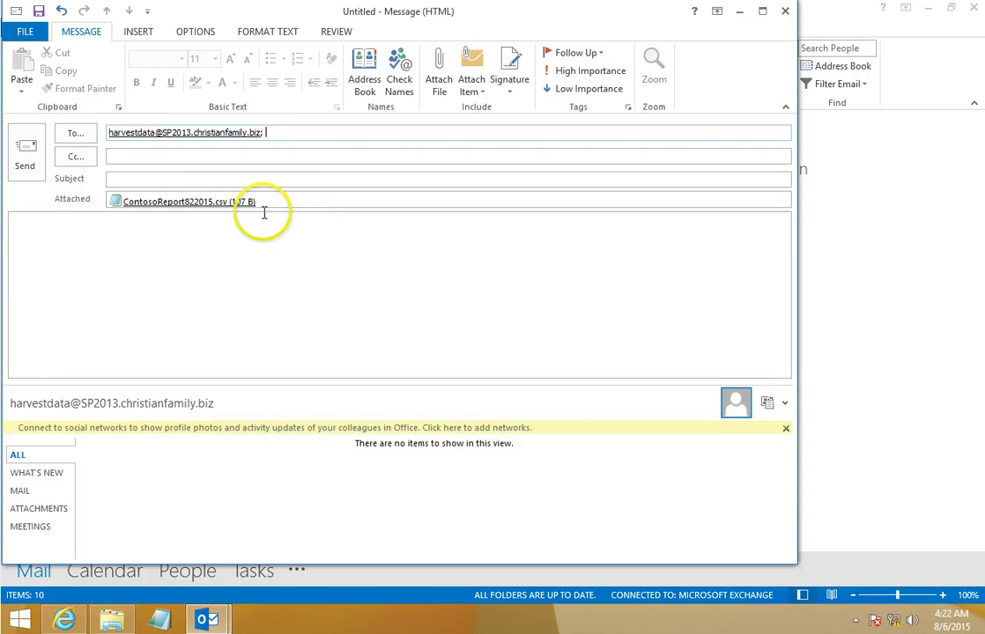
left_click(31, 160)
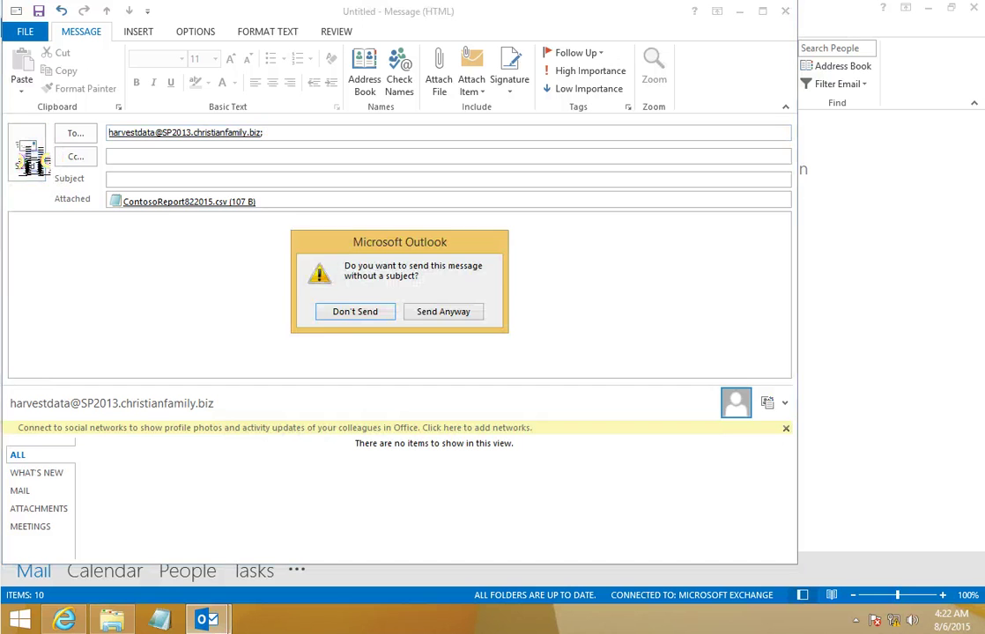
left_click(480, 315)
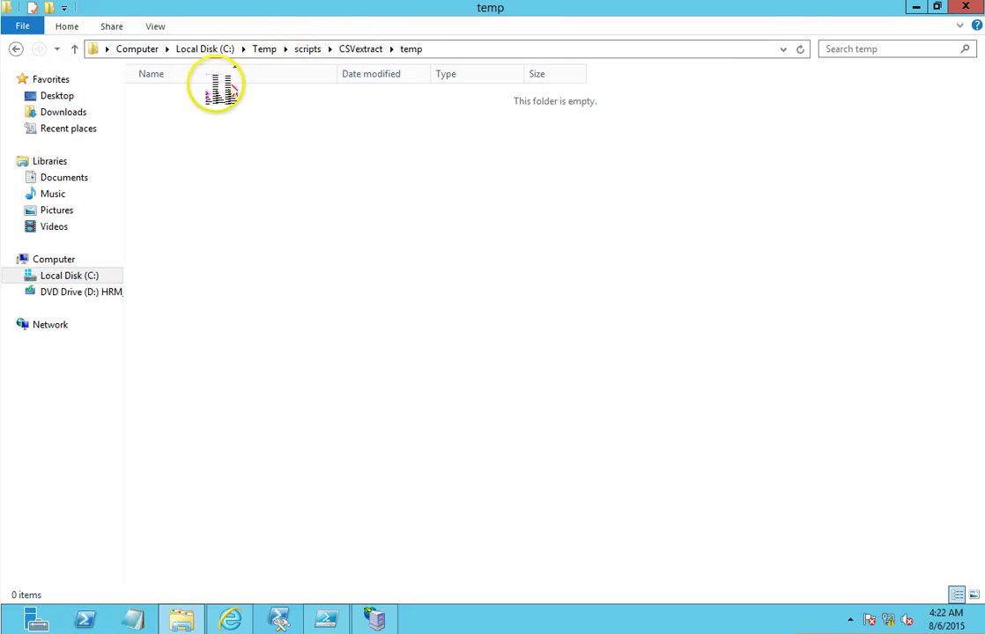
Step: Navigate to C:\inetpub\mailroot\Queue and refresh it to confirm no mail is waiting
left_click(85, 277)
double_click(176, 98)
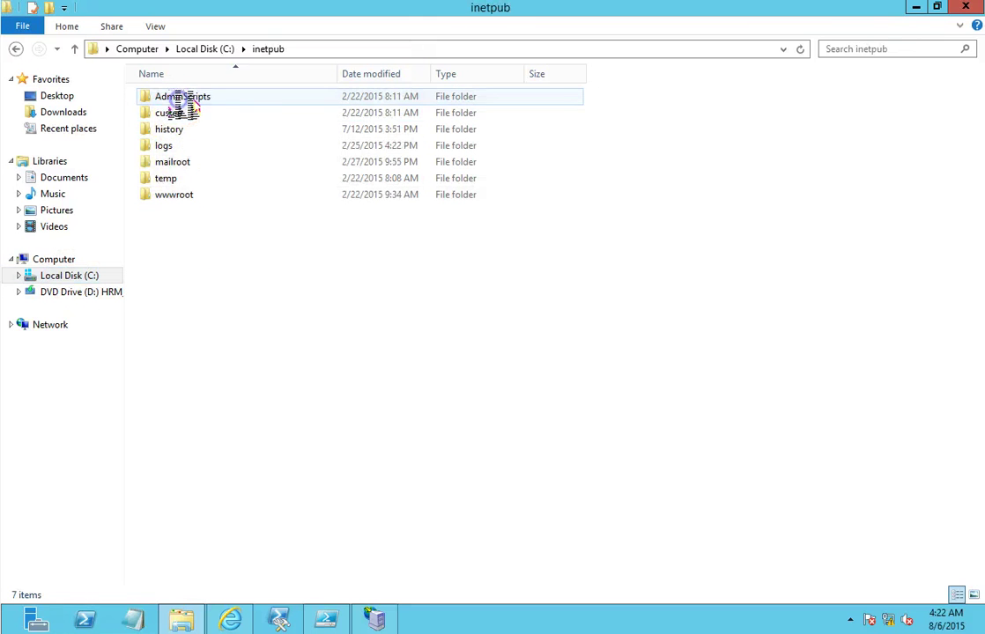
left_click(176, 162)
double_click(176, 163)
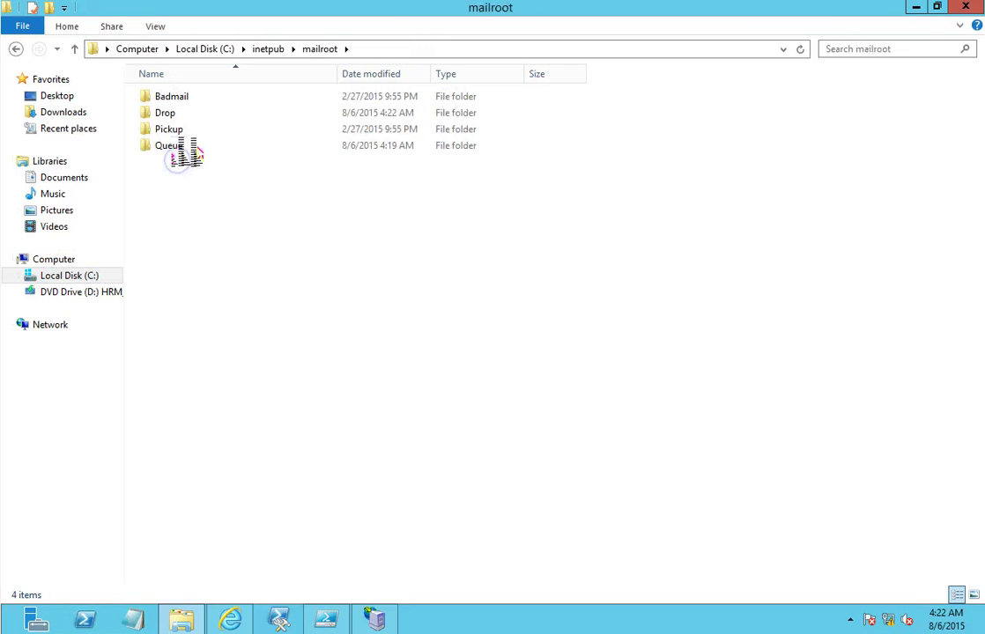
double_click(185, 149)
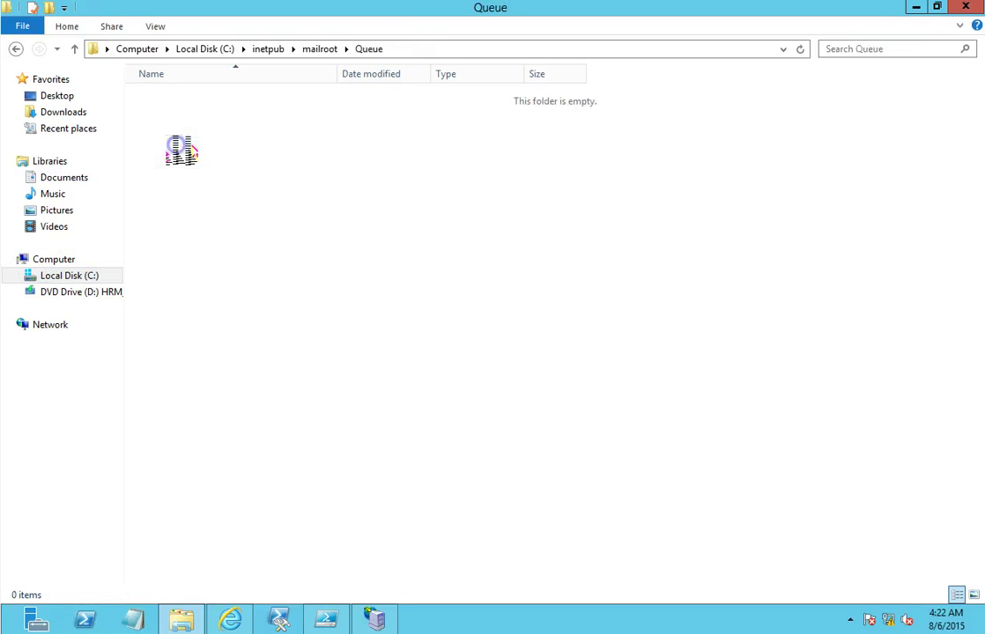
left_click(801, 49)
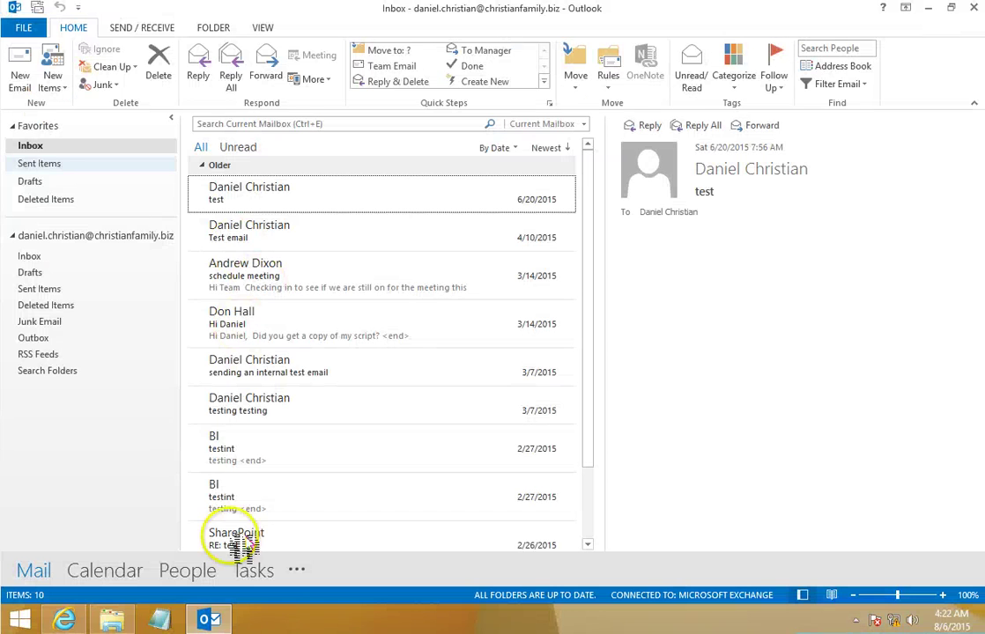
Step: Open and refresh Harvest Drop In, inspecting the new ContosoReport822015 row marked dataextracted No
left_click(65, 619)
left_click(79, 325)
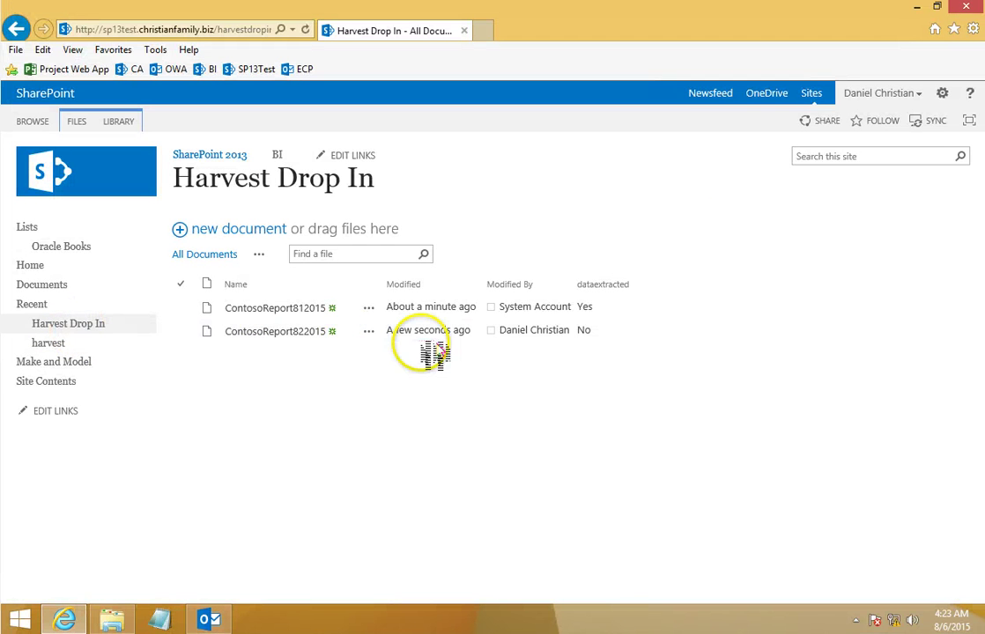
left_click(403, 338)
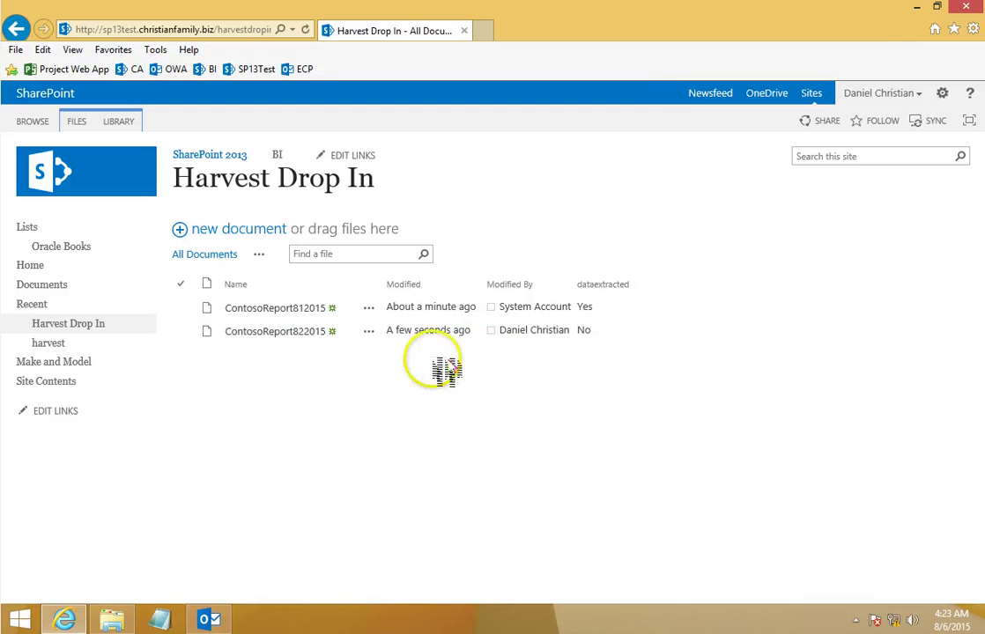
left_click(304, 29)
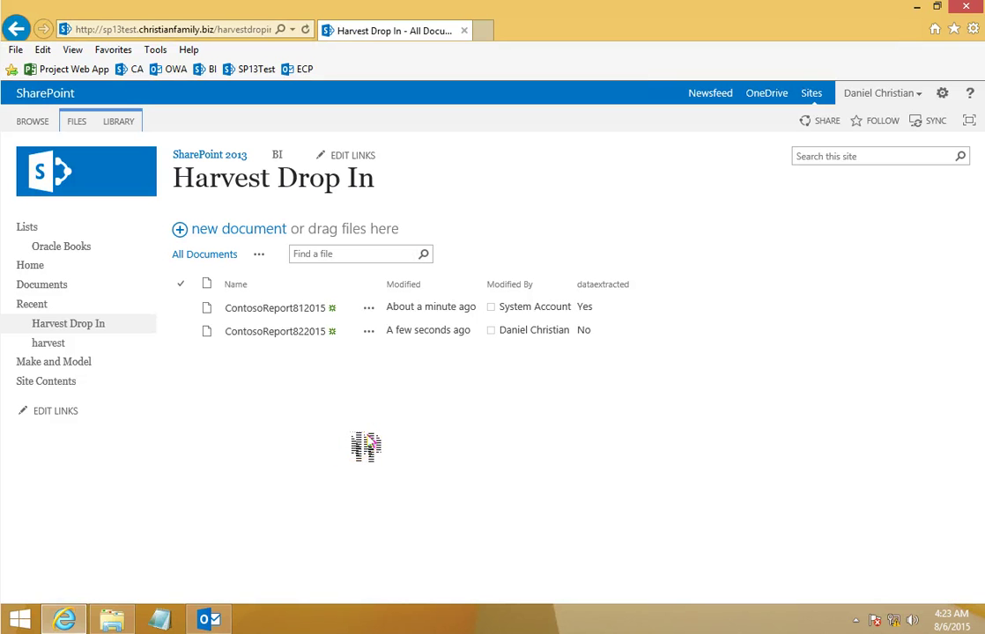
left_click(529, 339)
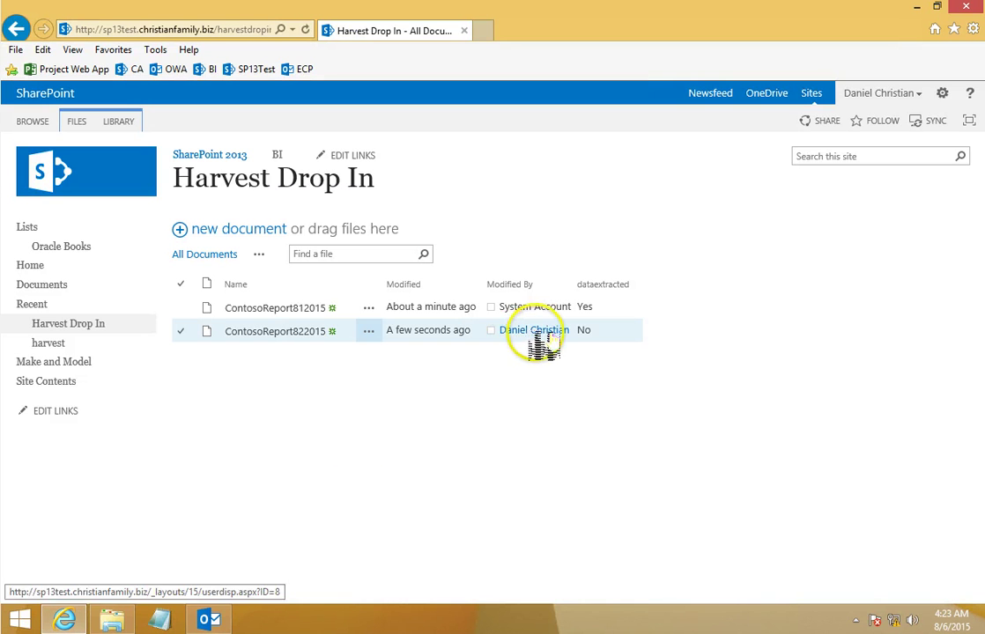
mouse_move(550, 338)
left_click(502, 403)
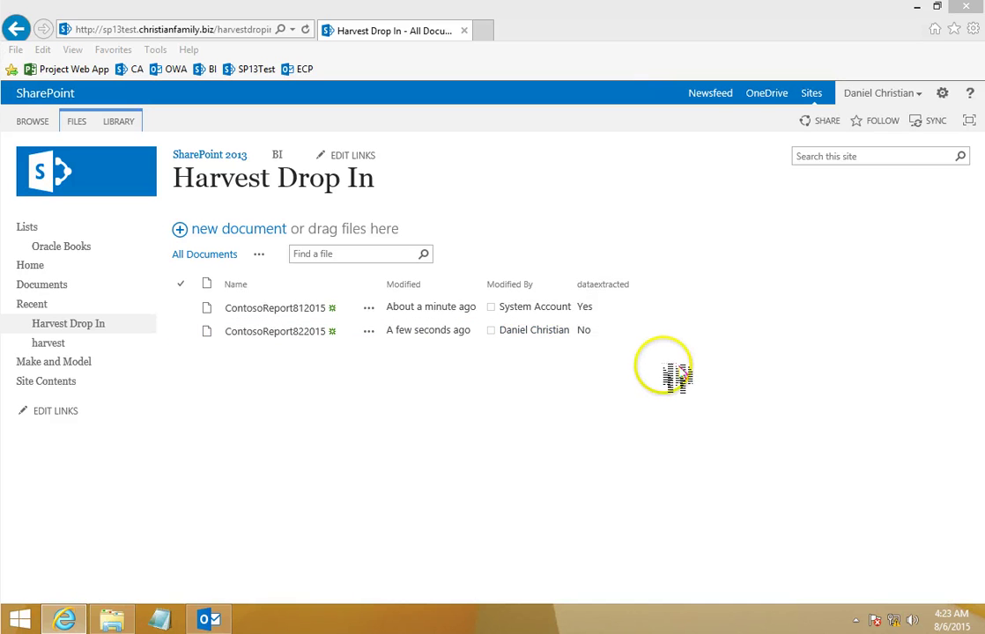
left_click(564, 329)
Step: Check the ContosoReport812015 row, then run CSVextract.ps1 in PowerShell ISE
left_click(528, 309)
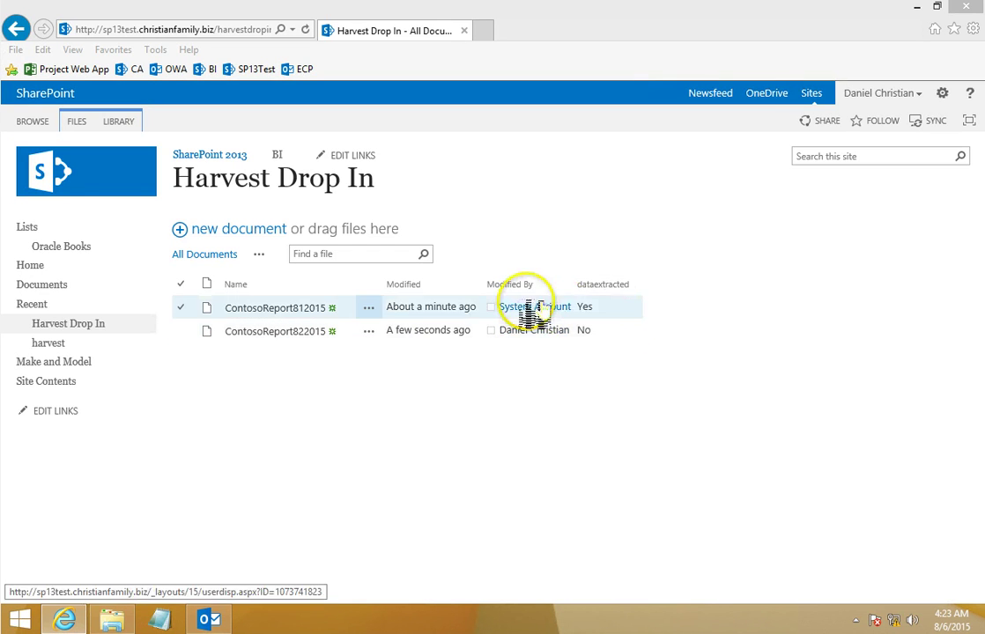
left_click(431, 401)
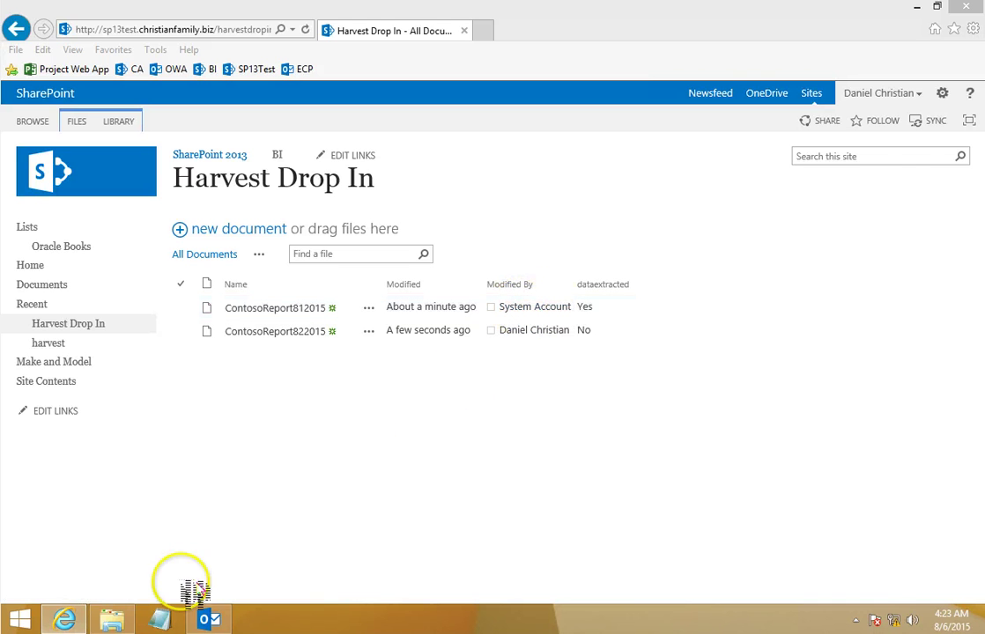
left_click(121, 602)
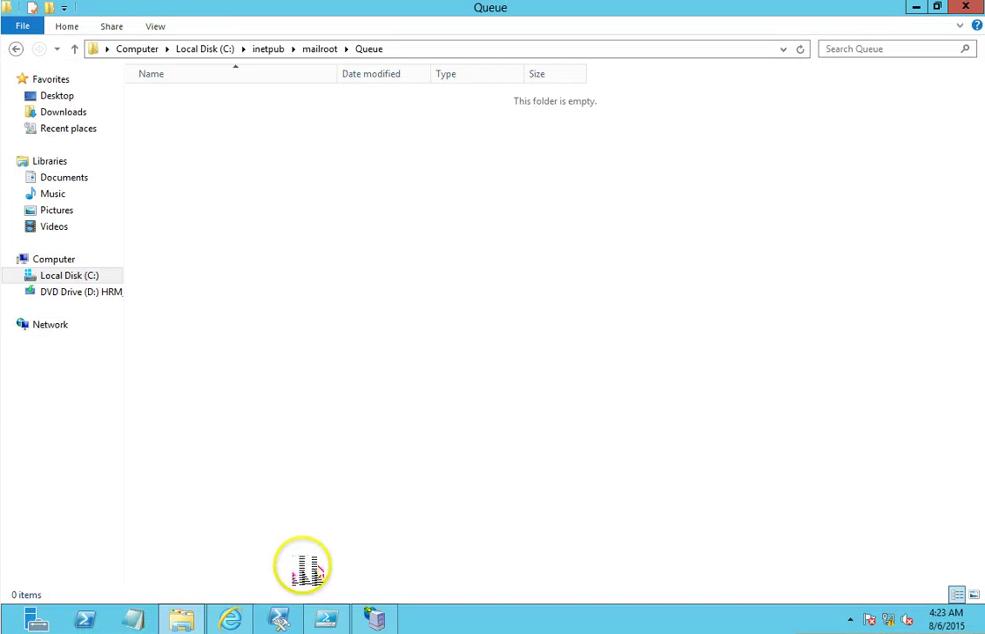
left_click(334, 622)
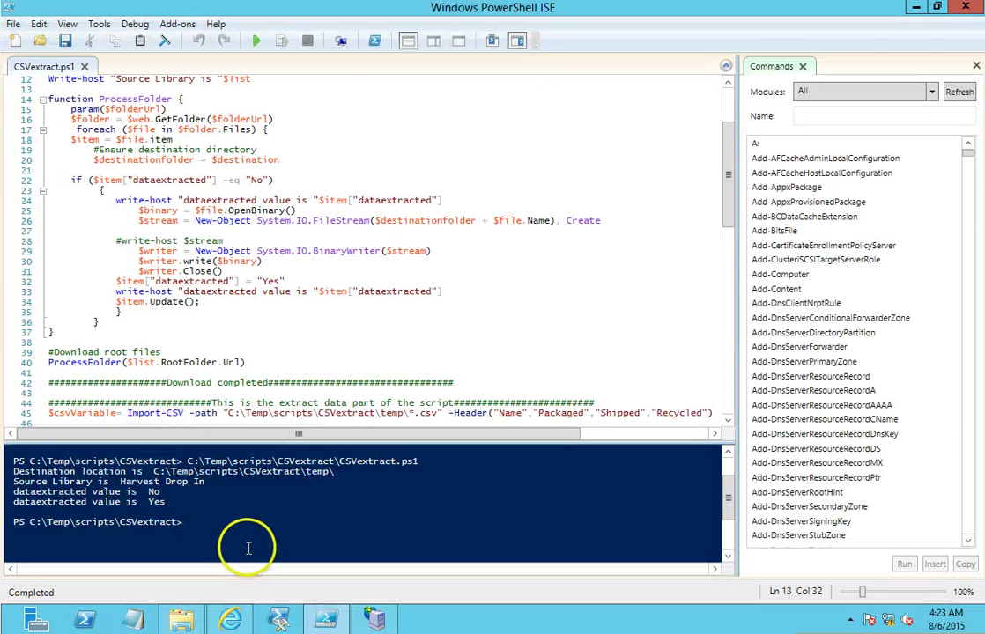
left_click(260, 42)
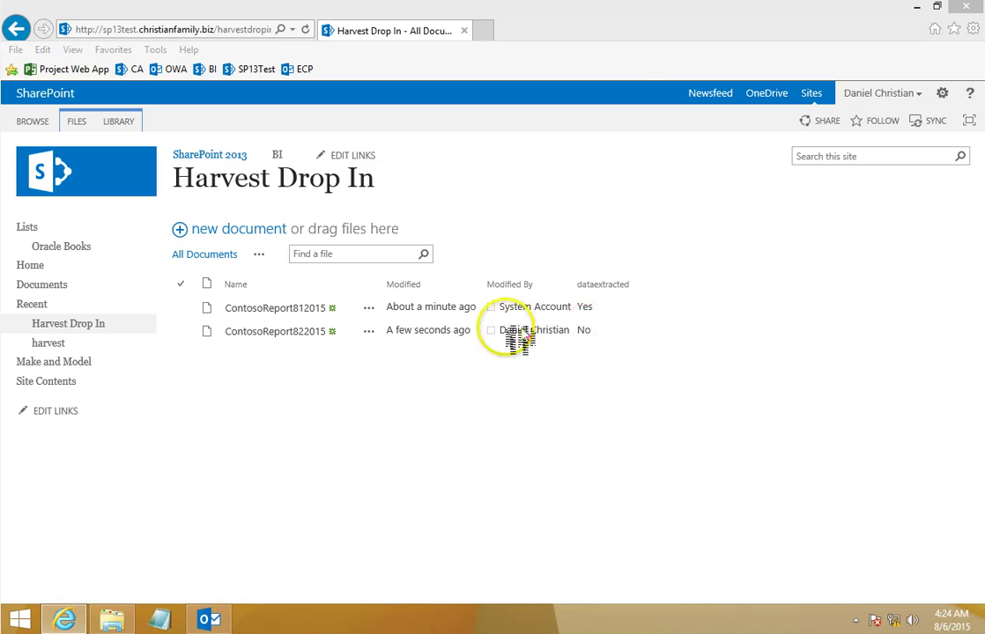
Step: Reload Harvest Drop In to see both reports marked Yes, then open the Harvest list
left_click(305, 29)
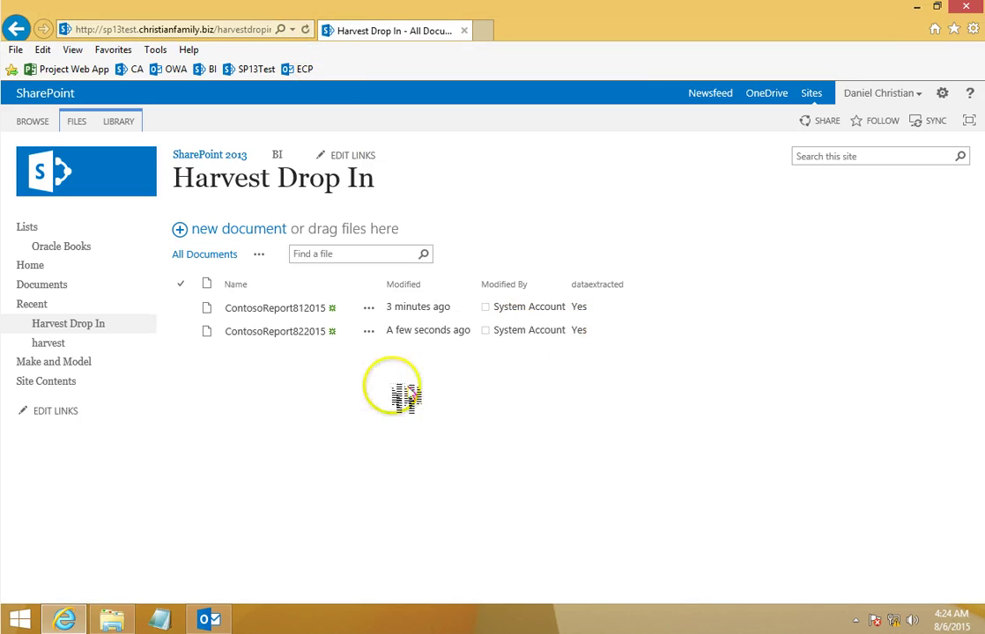
left_click(48, 343)
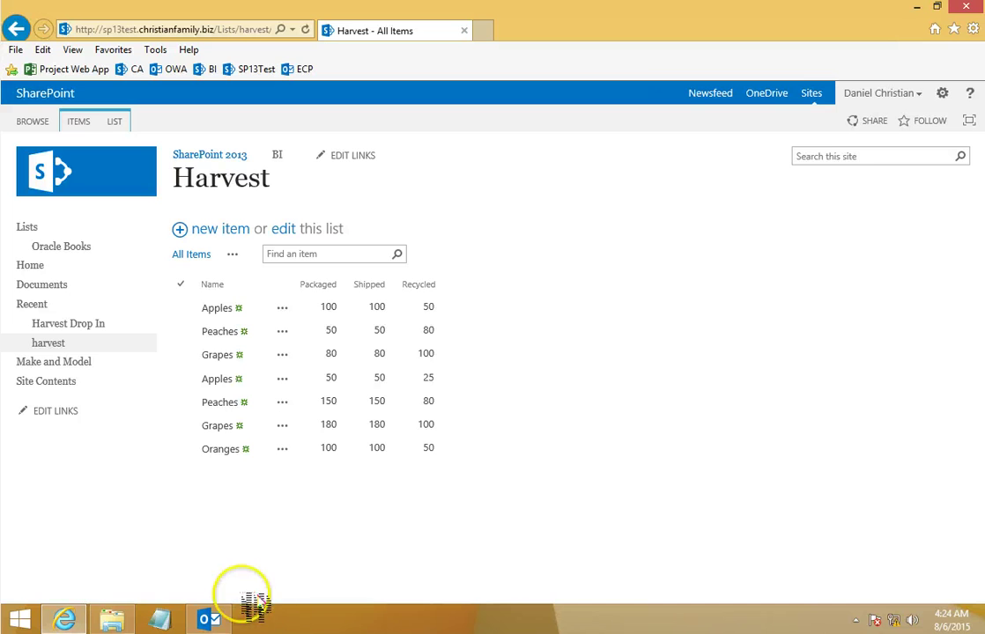
Step: Start a new Outlook email addressed to the harvest data mailbox
mouse_move(214, 619)
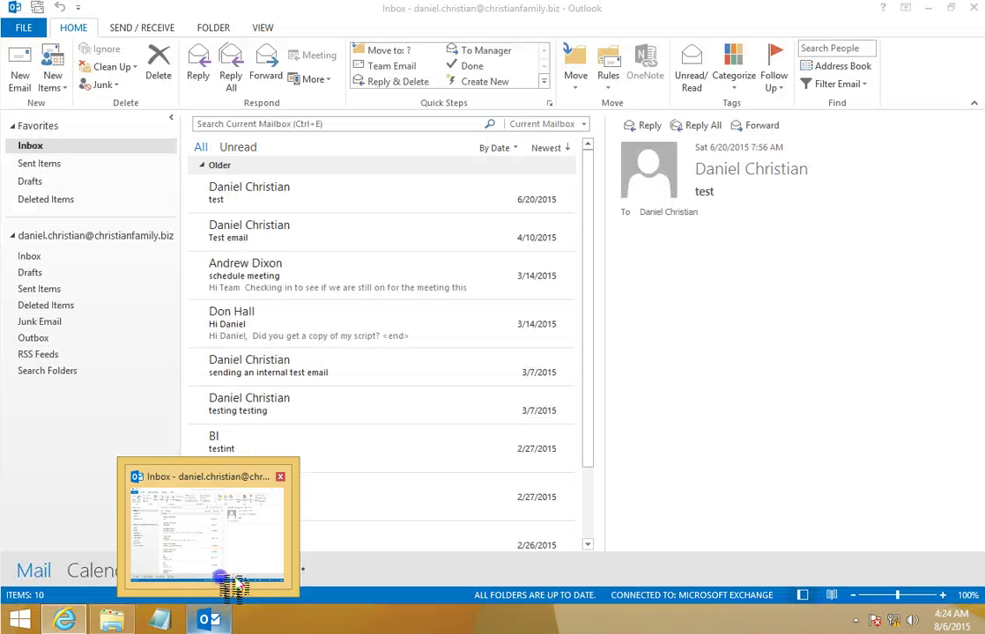
left_click(227, 579)
left_click(22, 70)
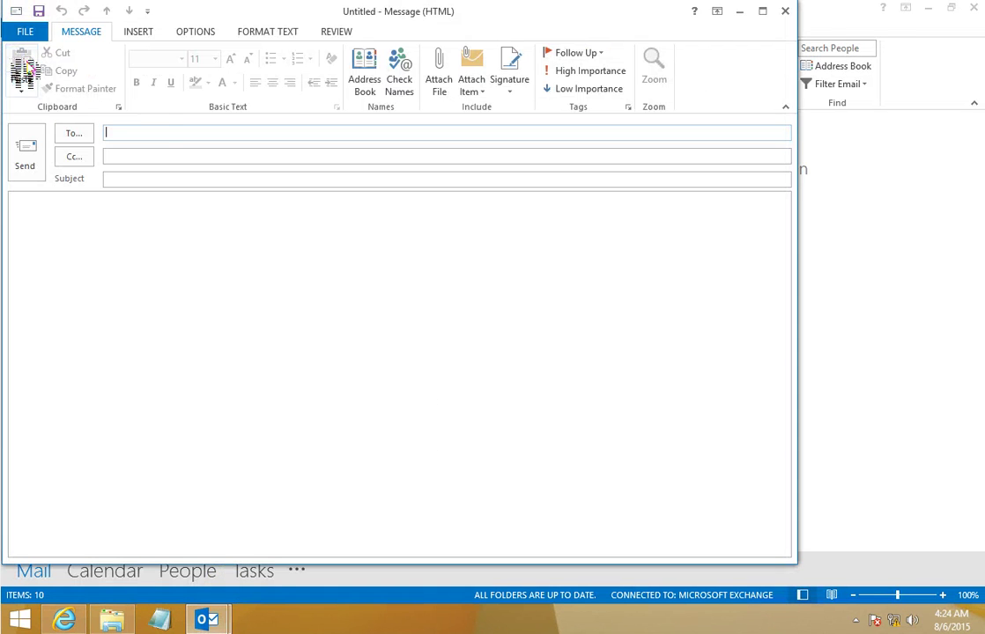
key("ctrl+v")
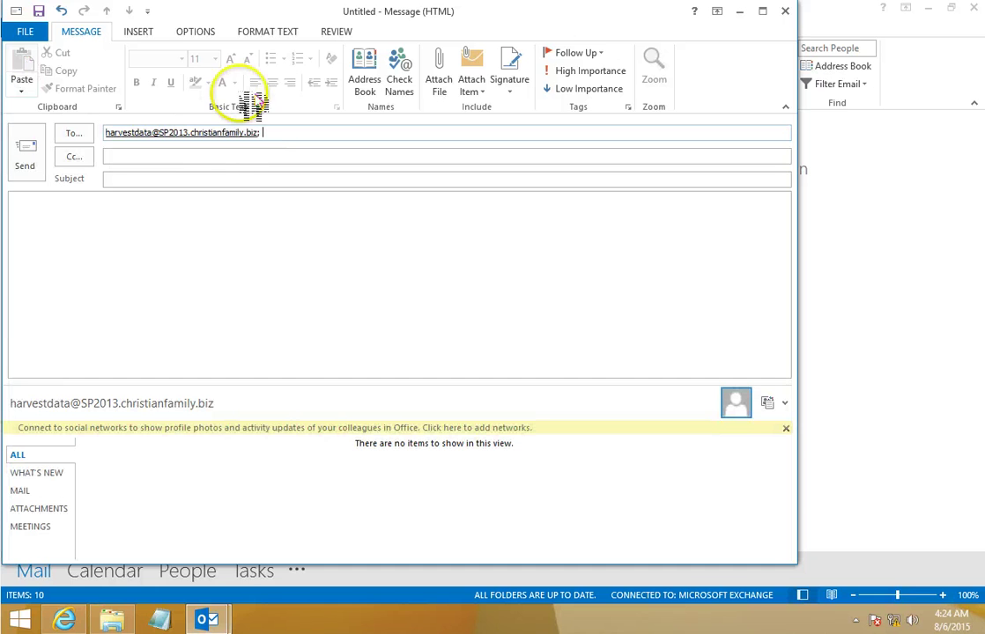
Step: Attach ContosoReport832015.csv and send the email without a subject
left_click(440, 88)
left_click(212, 142)
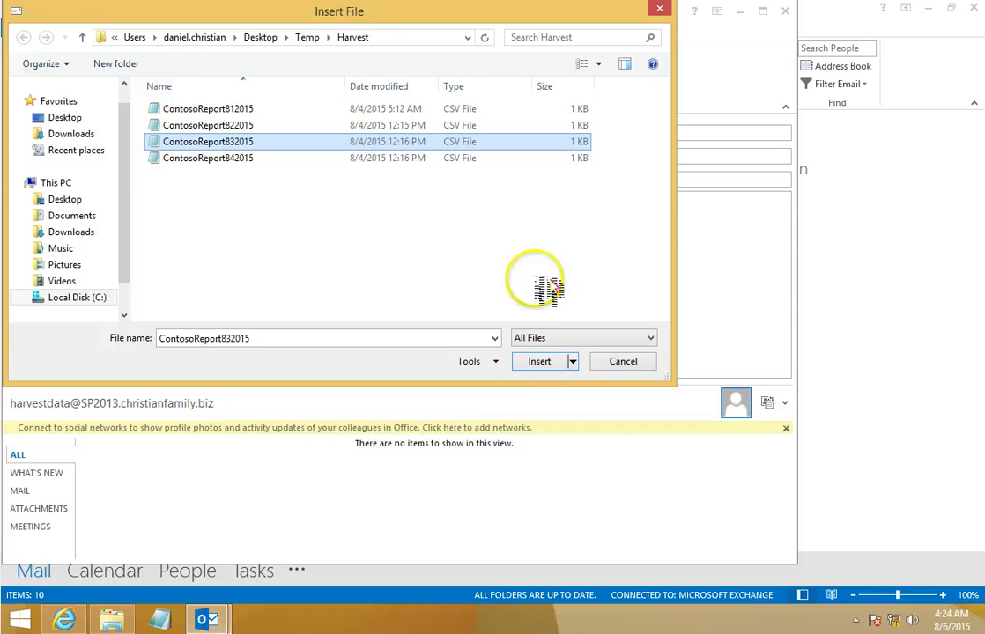
left_click(554, 362)
left_click(35, 163)
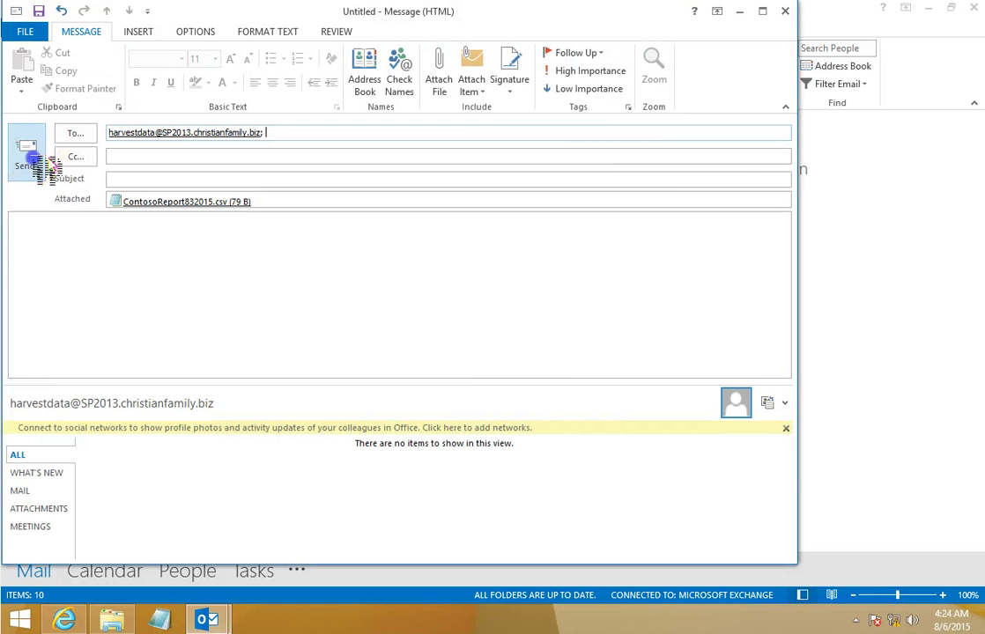
left_click(447, 311)
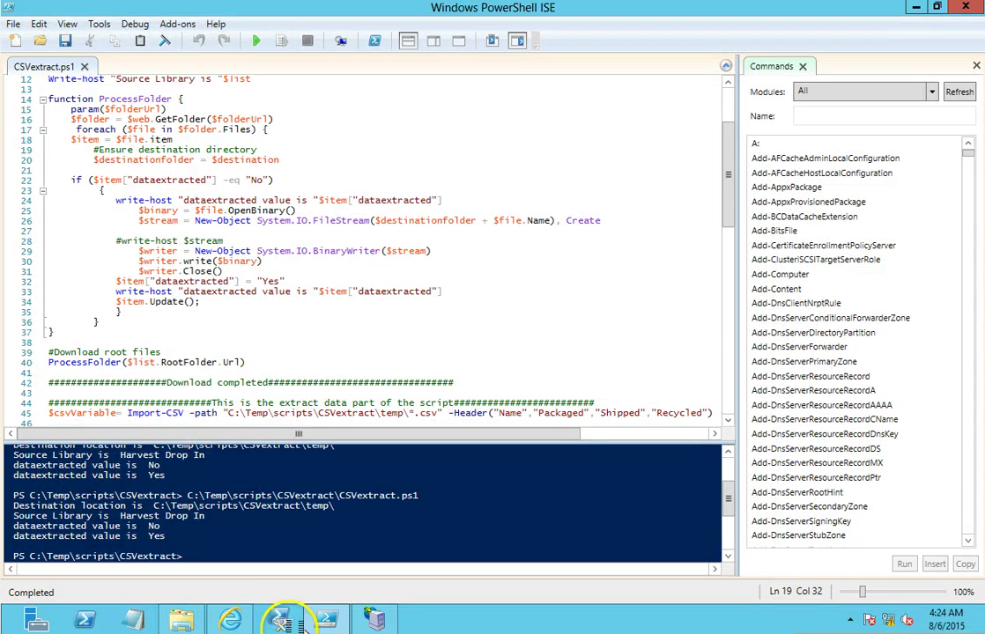
Step: Check File Explorer, then open and reload Harvest Drop In, still showing two reports marked Yes
left_click(181, 619)
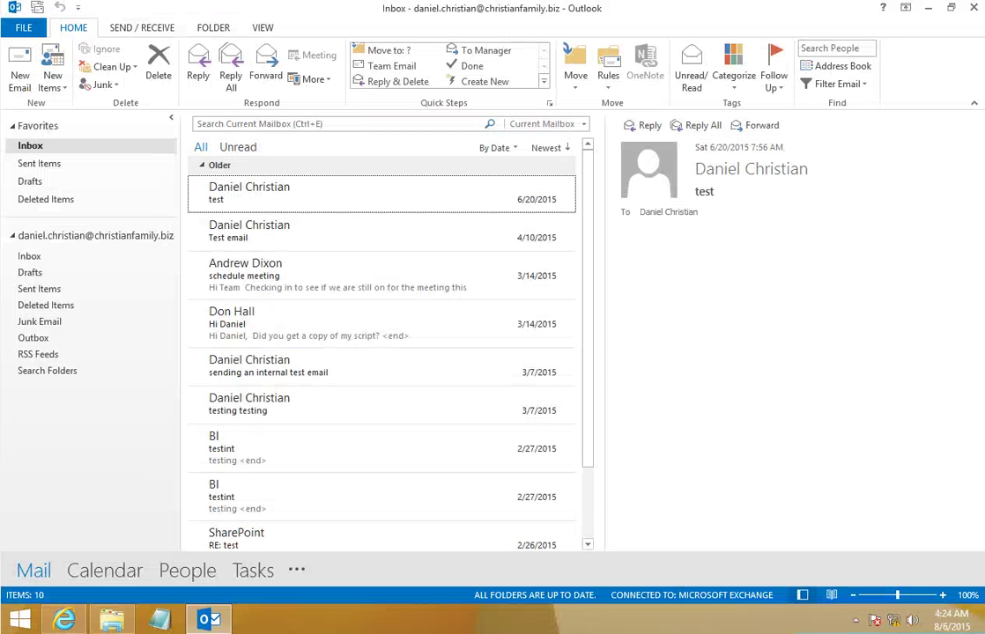
left_click(61, 619)
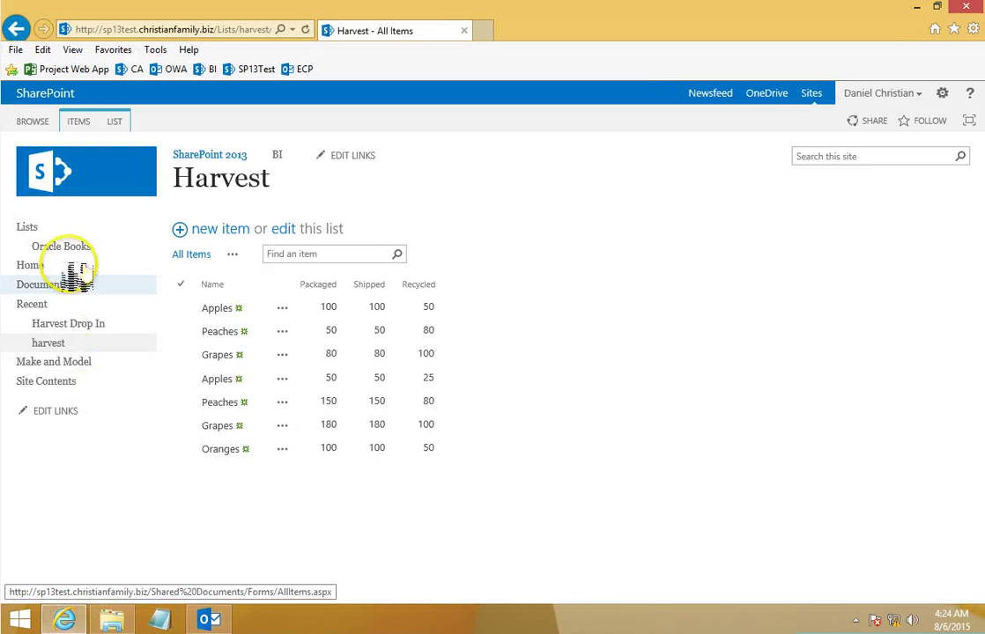
left_click(66, 326)
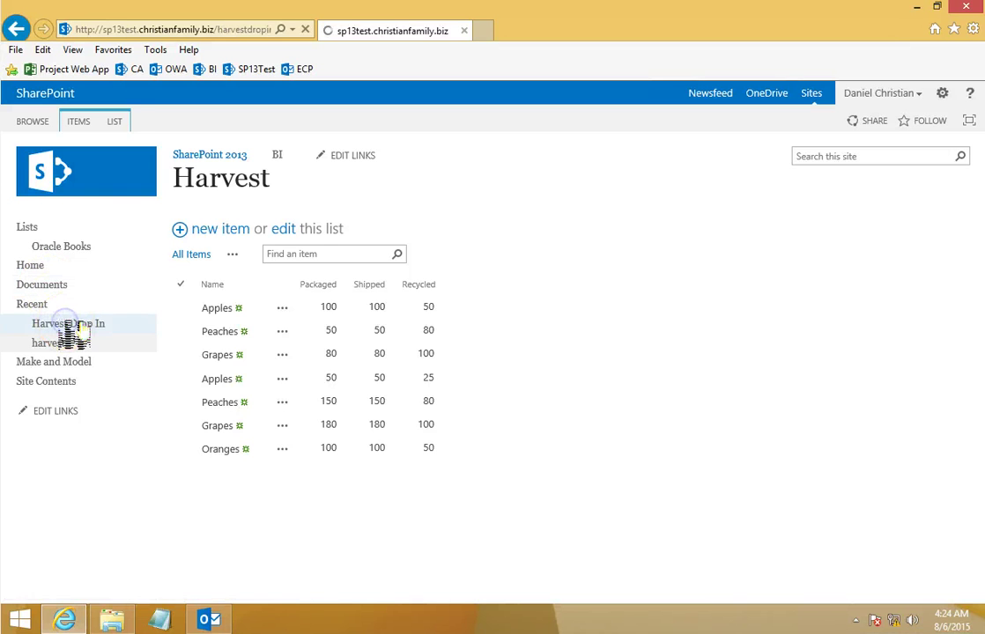
left_click(305, 29)
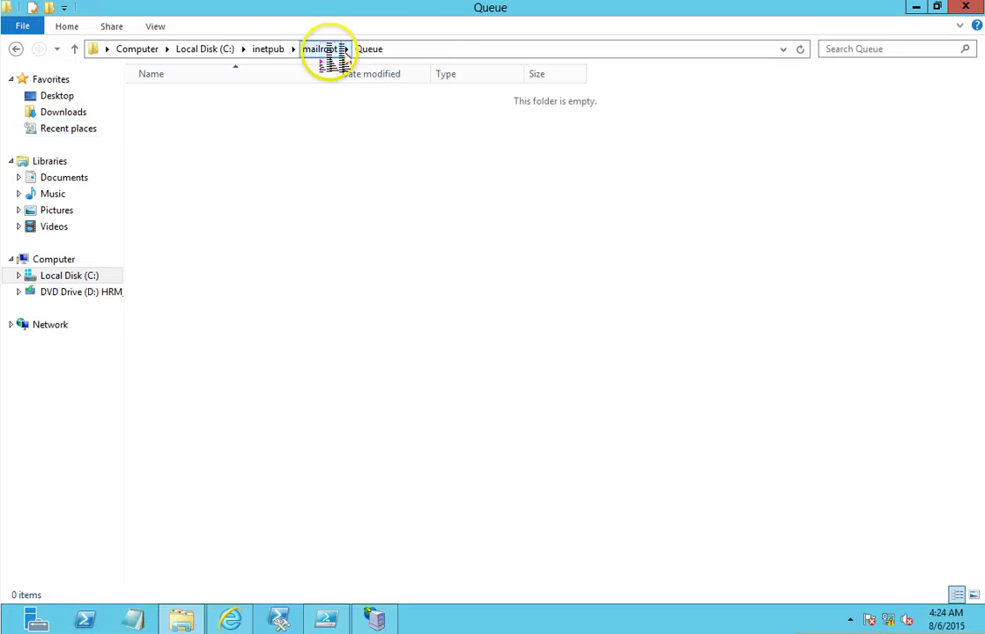
Step: Check the mailroot Pickup folder and reload the Harvest Drop In library several times
left_click(330, 50)
double_click(230, 131)
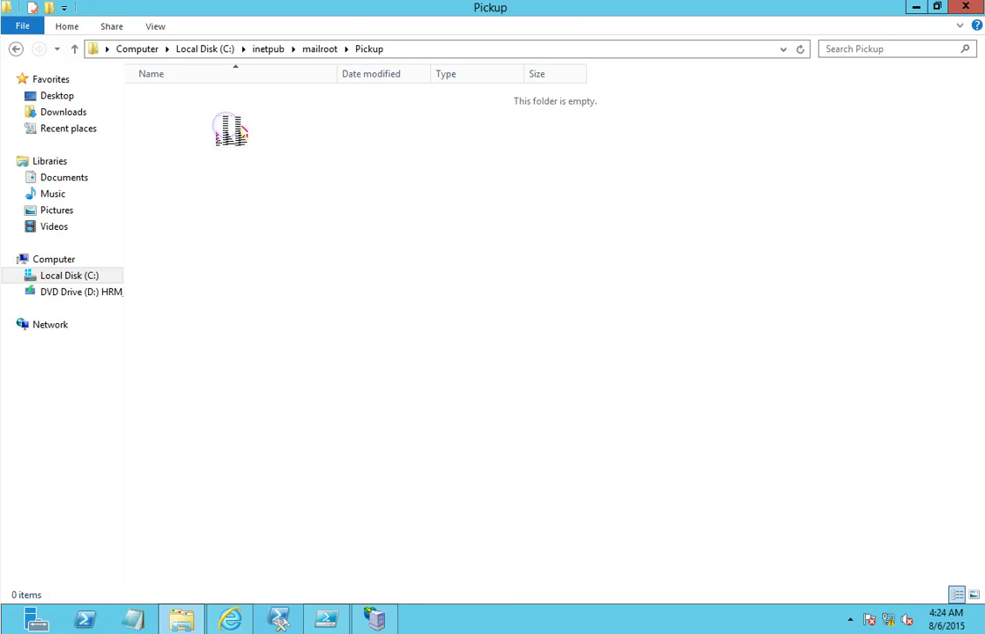
left_click(334, 49)
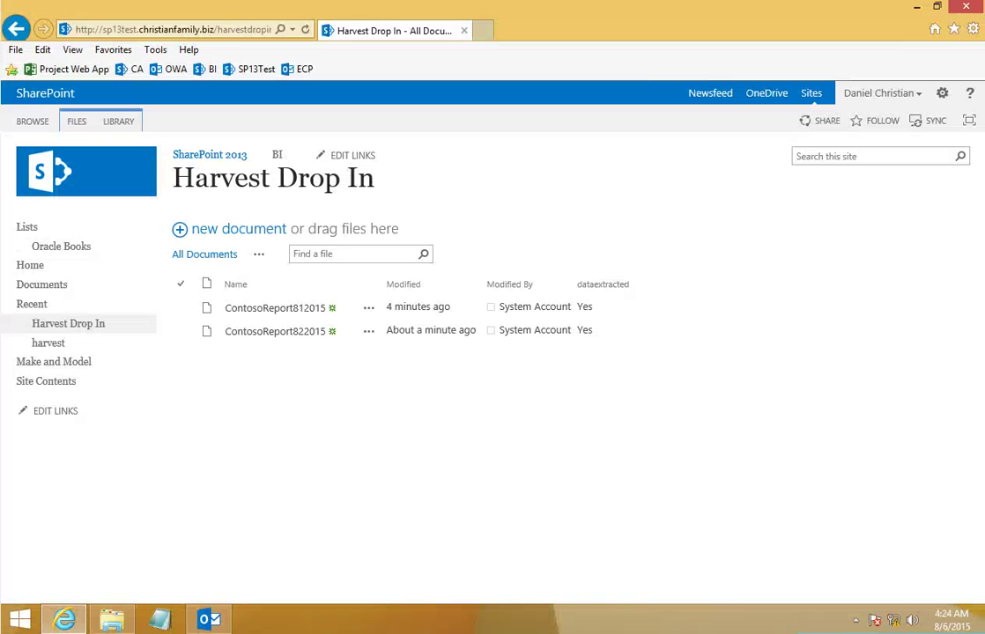
left_click(305, 29)
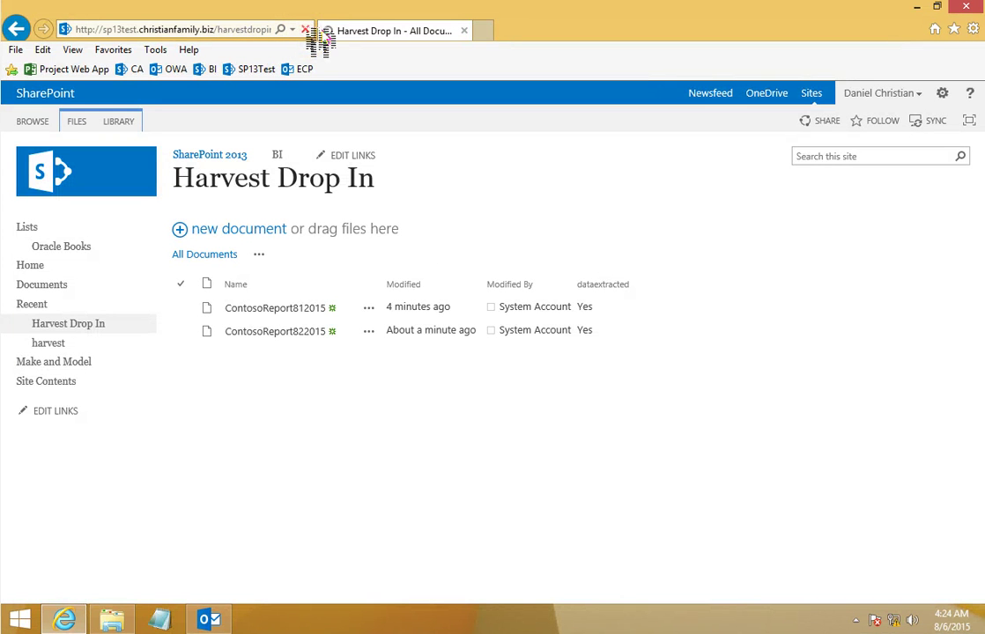
left_click(306, 30)
left_click(306, 30)
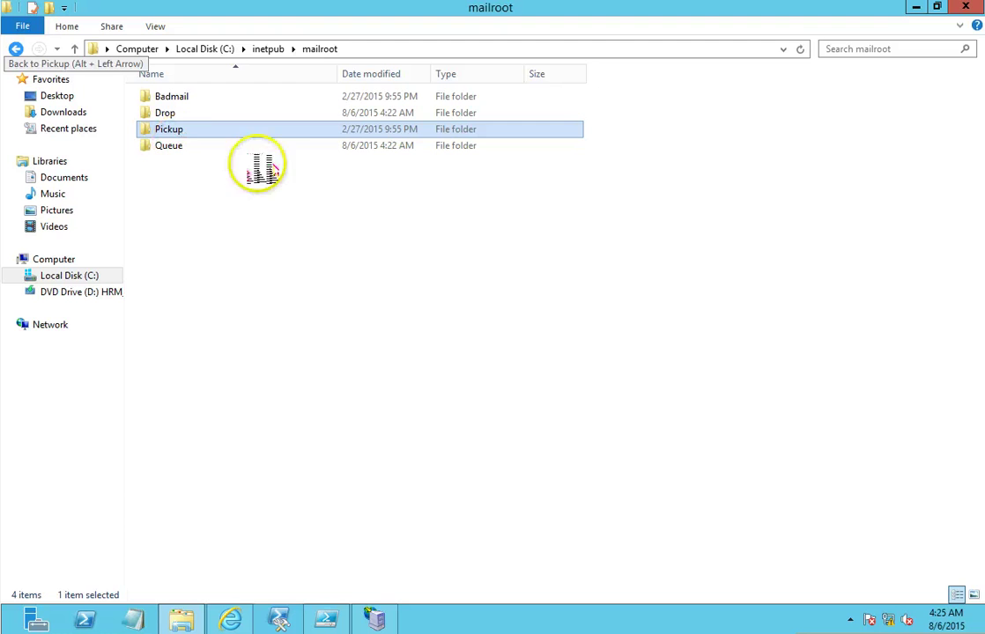
Step: Check the mail Queue folder repeatedly, finding it empty, while reloading the library again
double_click(247, 146)
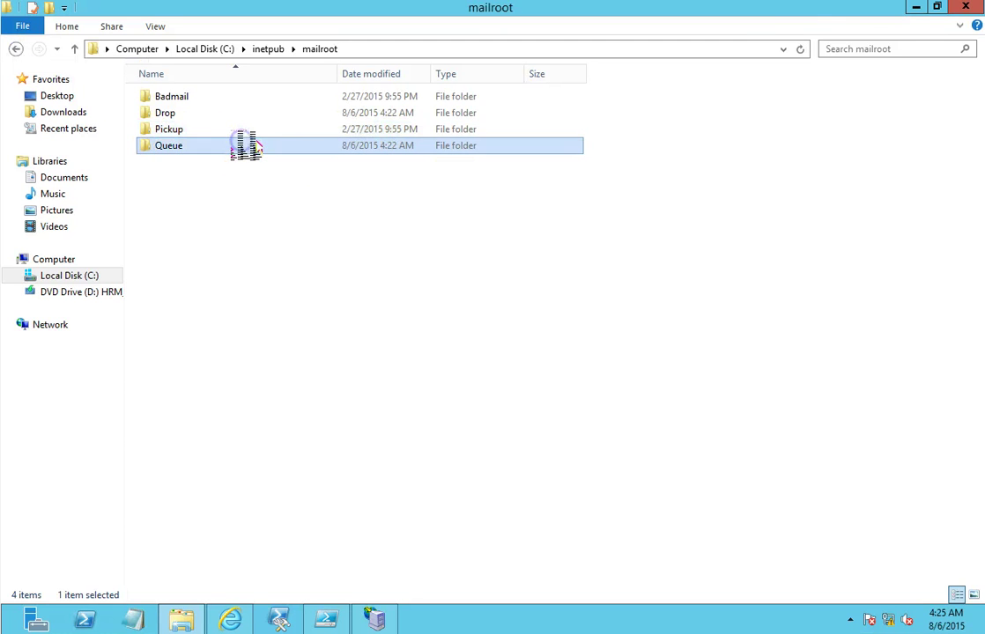
left_click(798, 50)
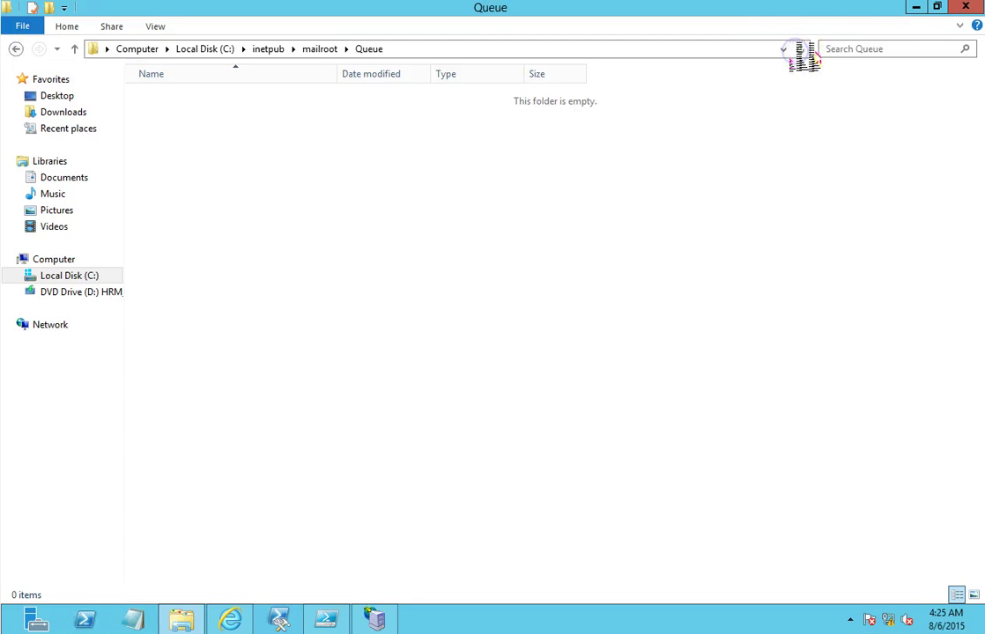
left_click(22, 29)
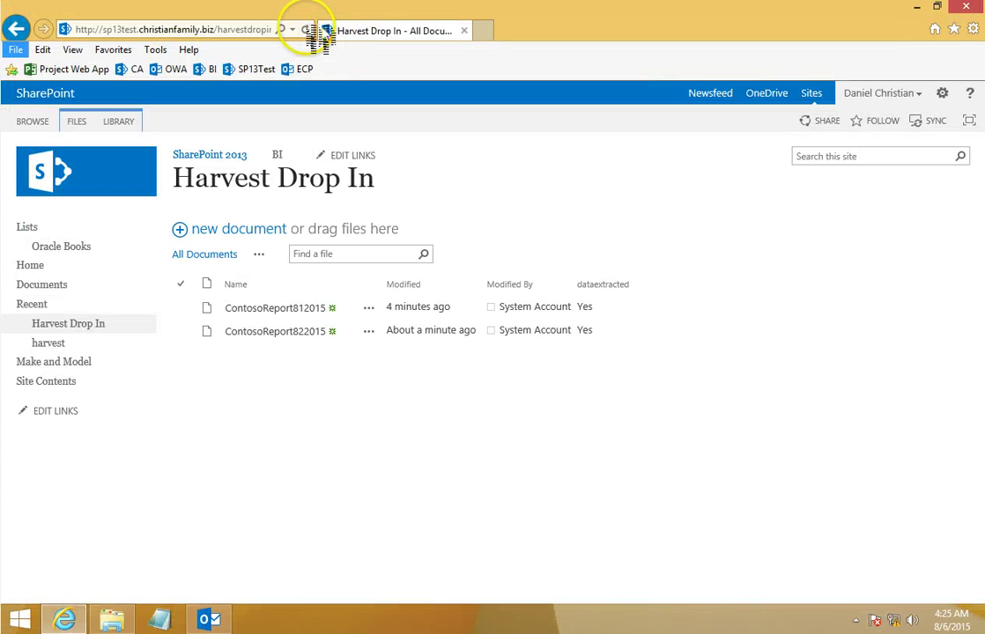
left_click(305, 29)
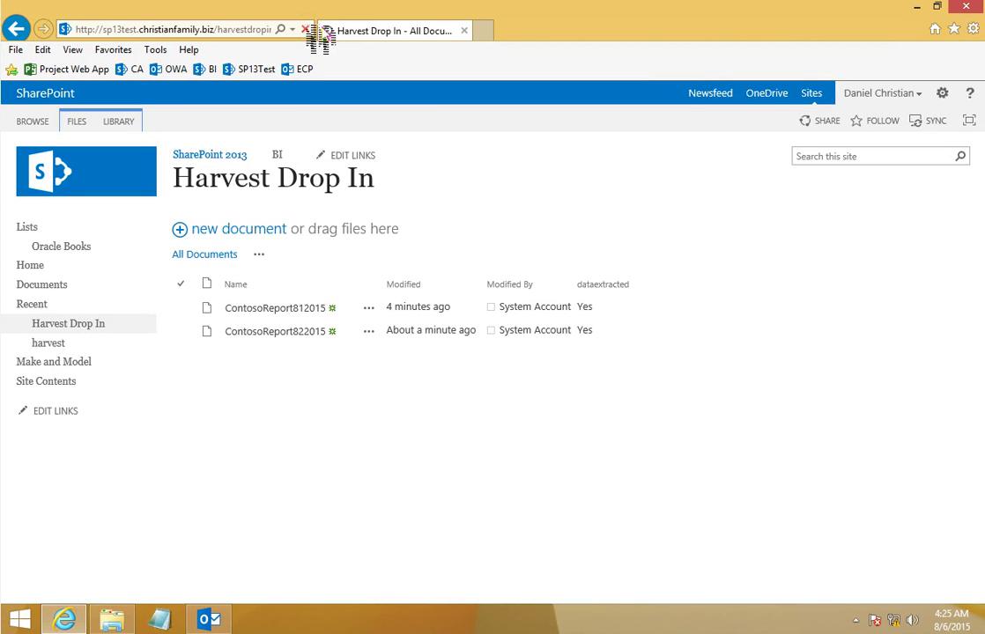
left_click(304, 29)
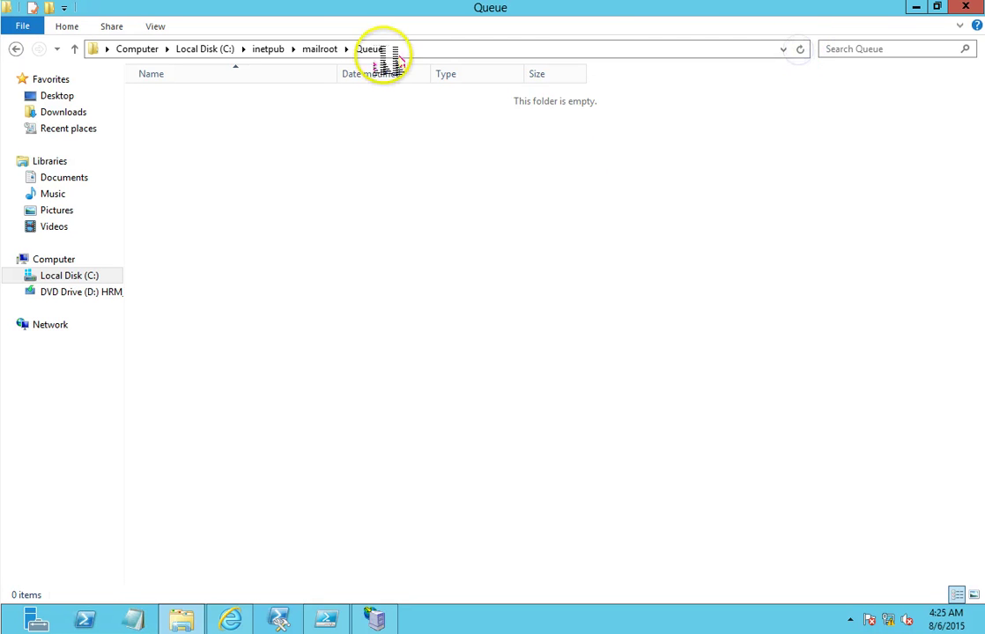
left_click(319, 49)
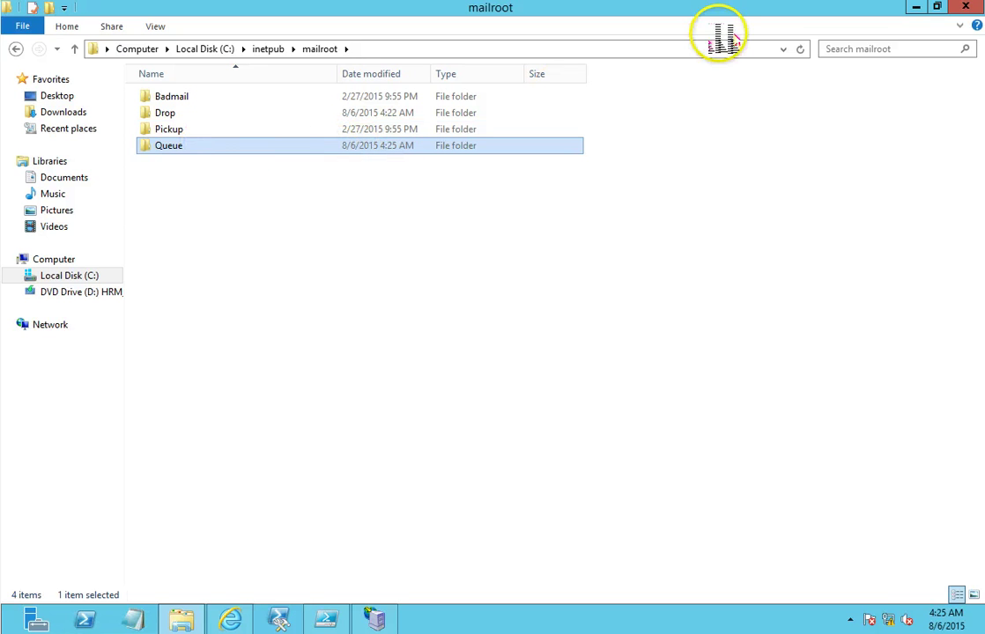
double_click(220, 148)
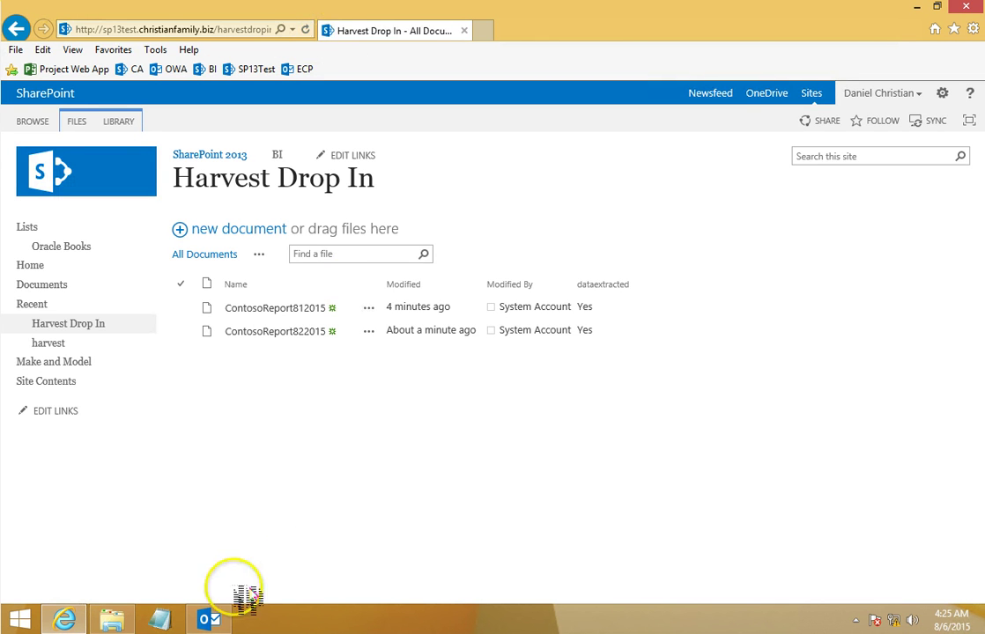
Step: Confirm in Sent Items that the latest email carries ContosoReport832015.csv, then reload Harvest Drop In
mouse_move(222, 622)
left_click(212, 577)
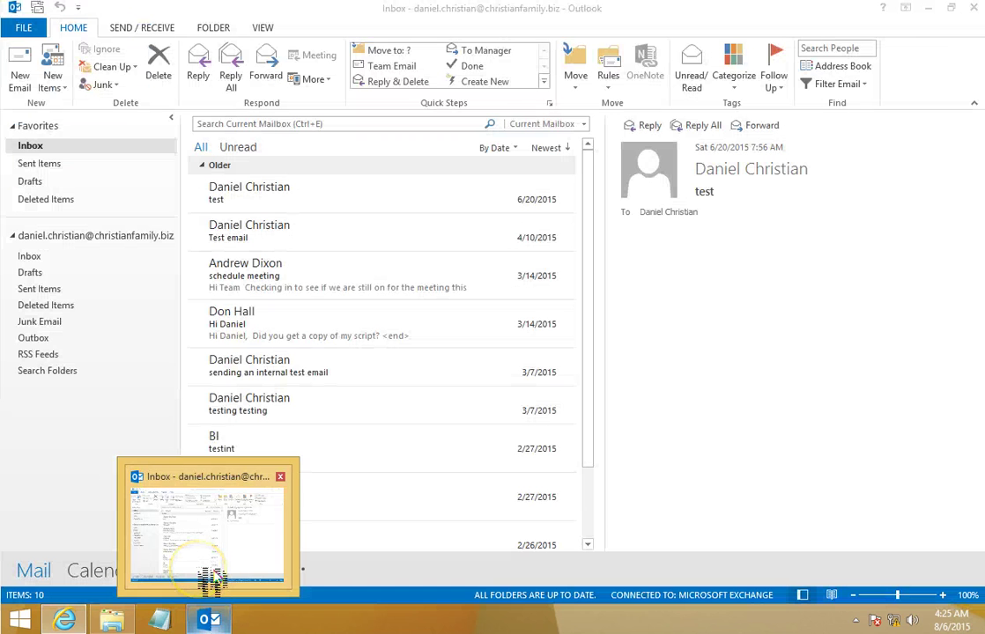
left_click(39, 165)
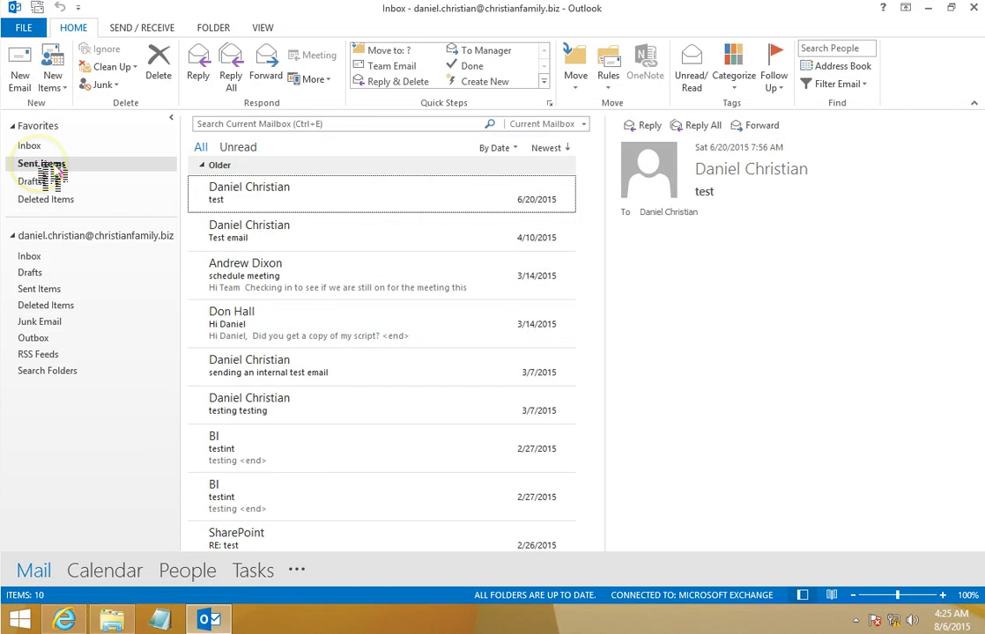
left_click(357, 209)
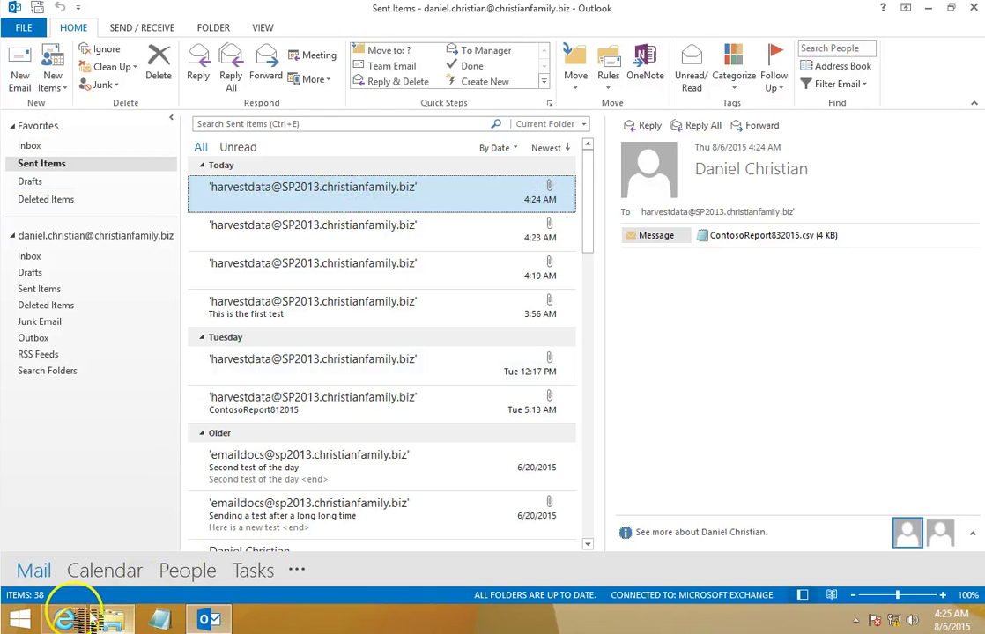
left_click(63, 619)
left_click(306, 30)
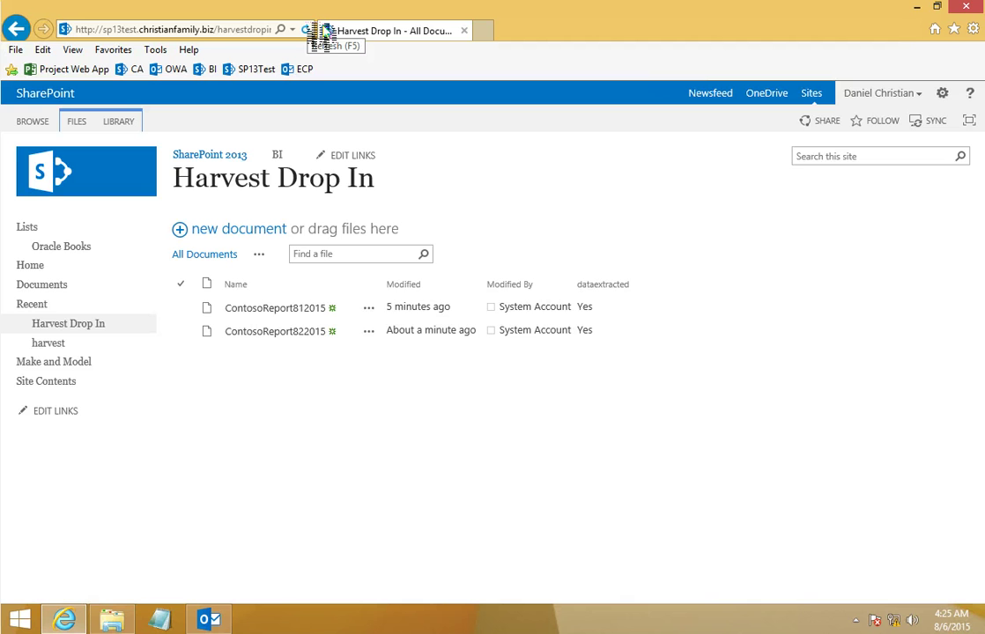
Step: Run the CSV extract script in PowerShell ISE, confirm ContosoReport832015 is extracted, and open Harvest
left_click(308, 30)
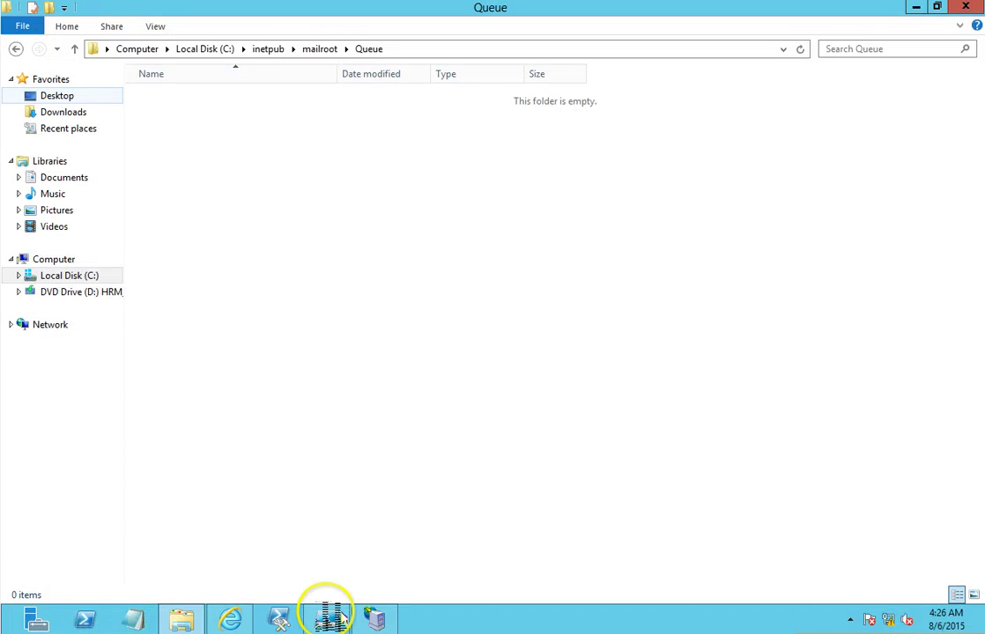
key("alt+Tab")
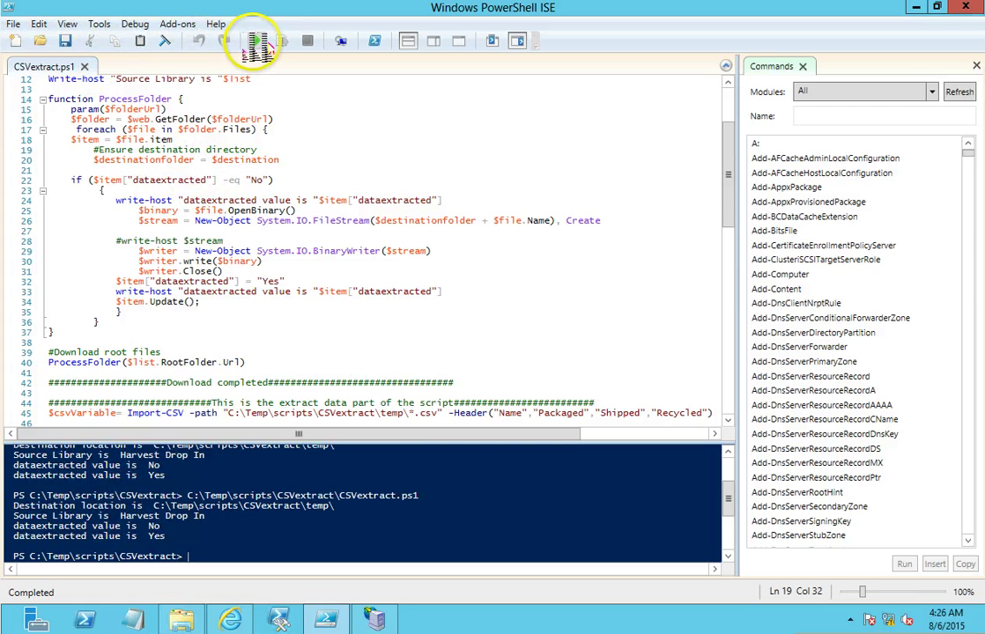
left_click(256, 44)
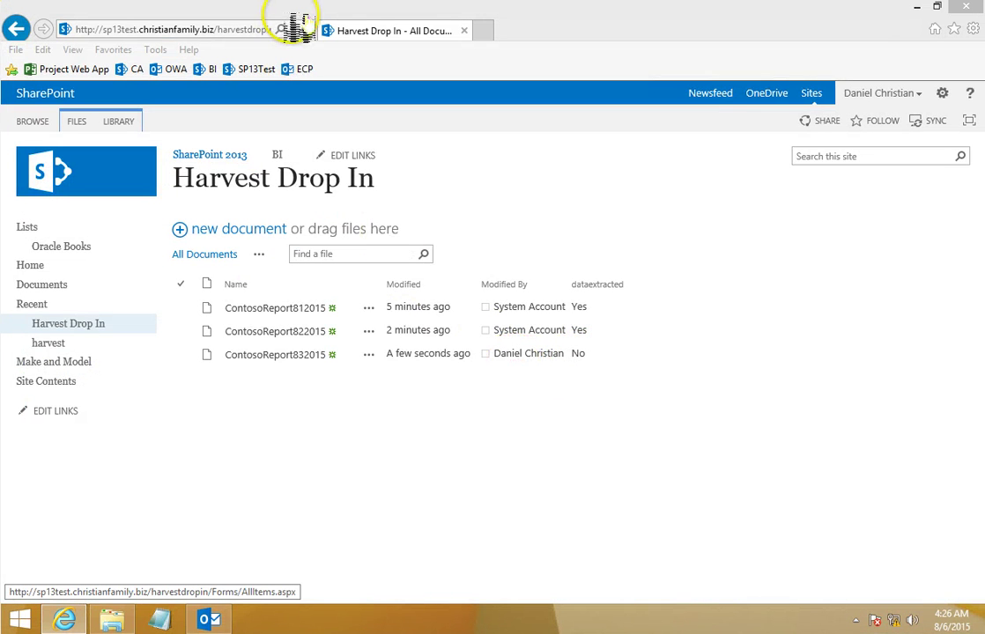
left_click(304, 29)
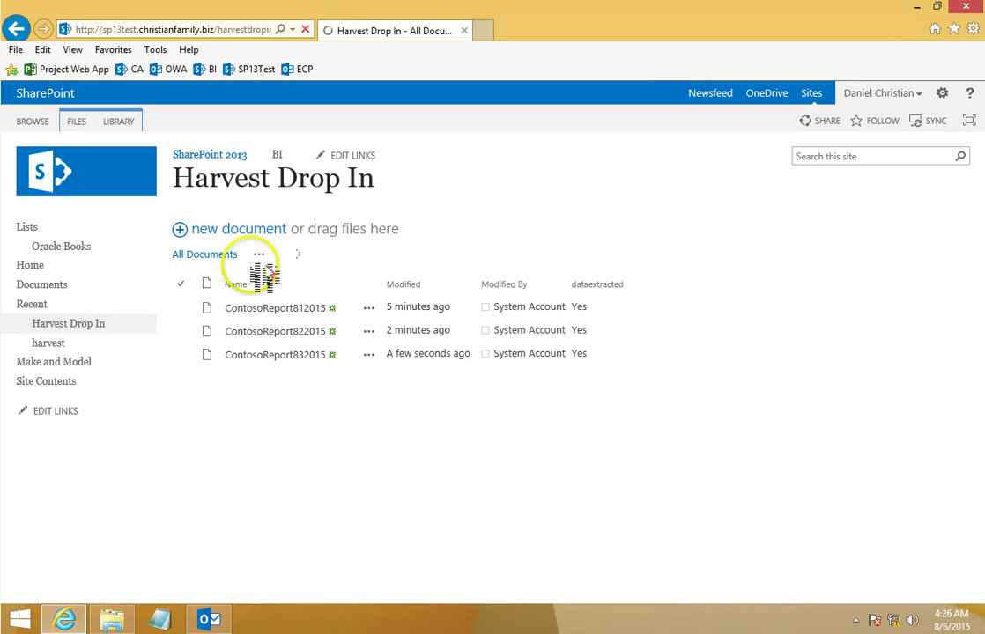
left_click(46, 343)
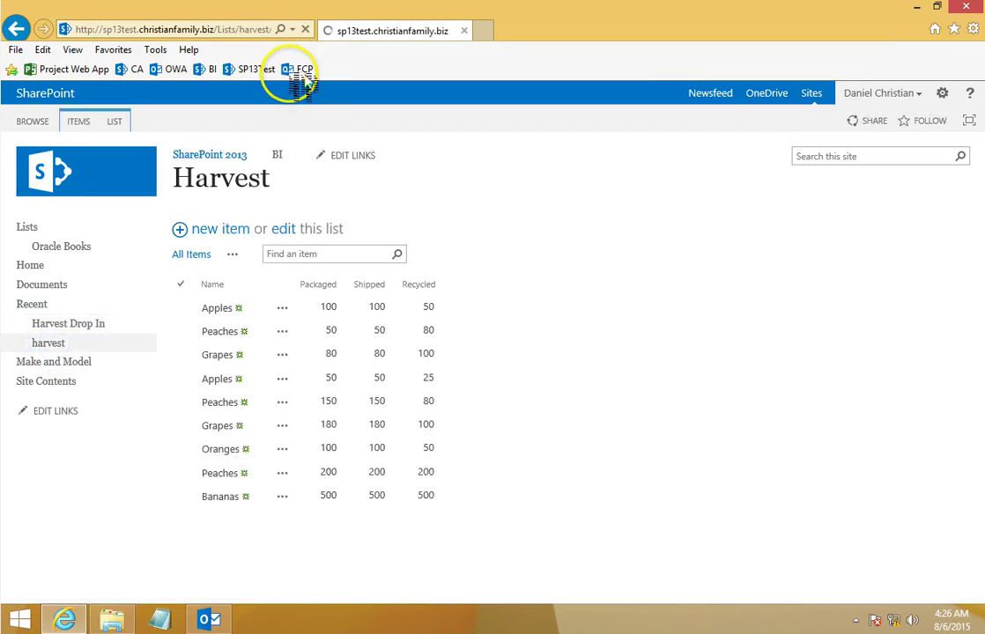
Step: Select the new Peaches row in the nine-item Harvest list
left_click(378, 474)
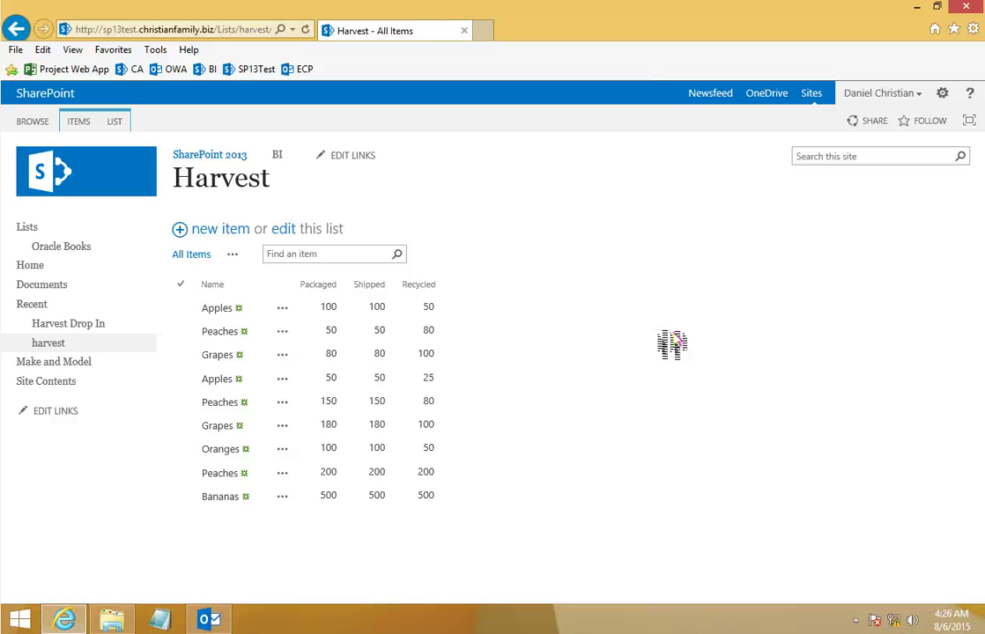
Step: Open ContosoReport812015 in Notepad and inspect its Name,Packaged,Shipped,Recycled header line
left_click(112, 619)
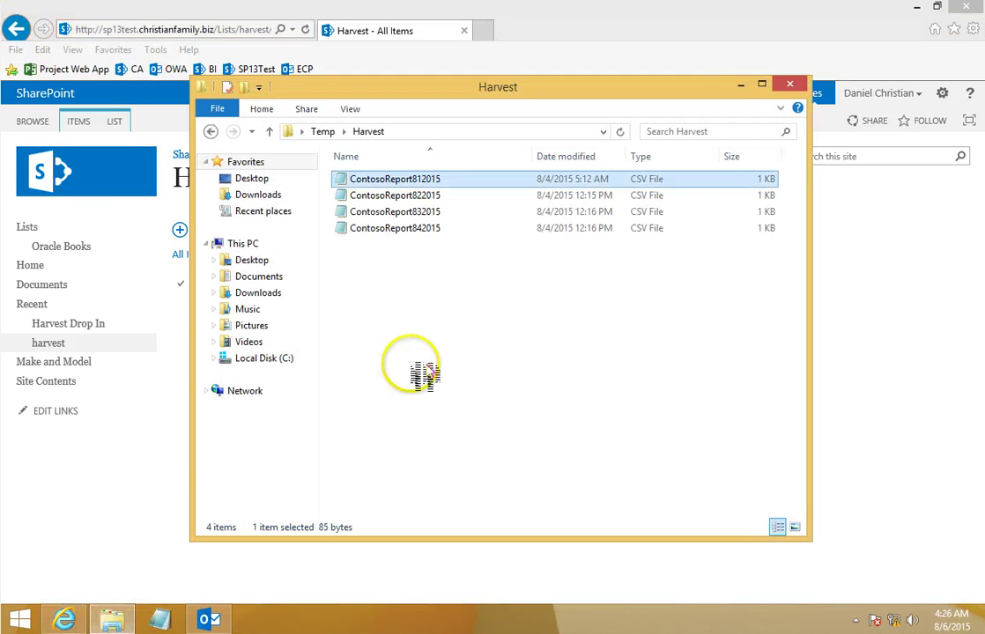
double_click(413, 179)
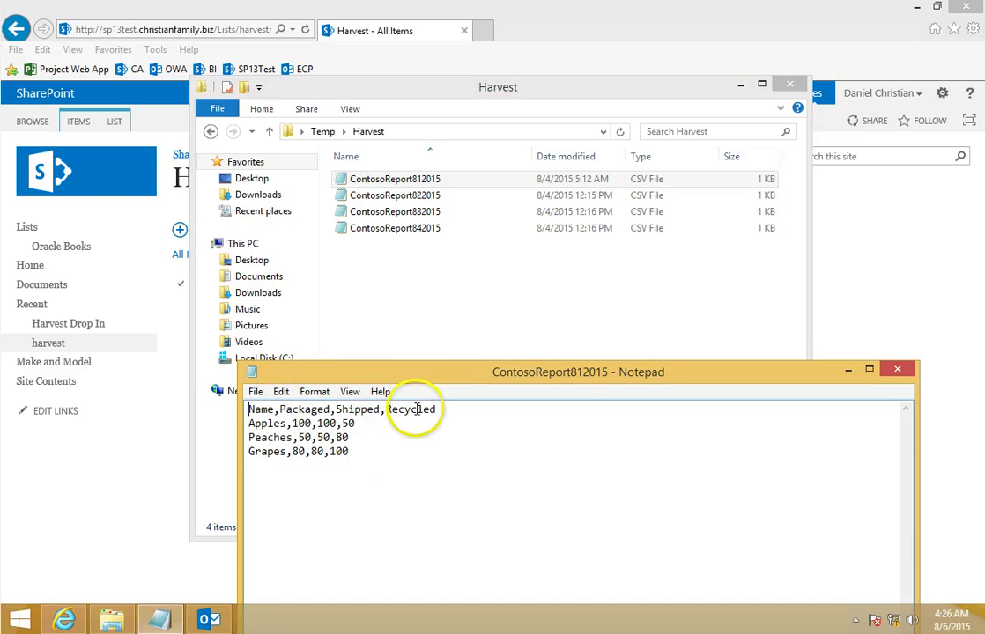
key("shift+End")
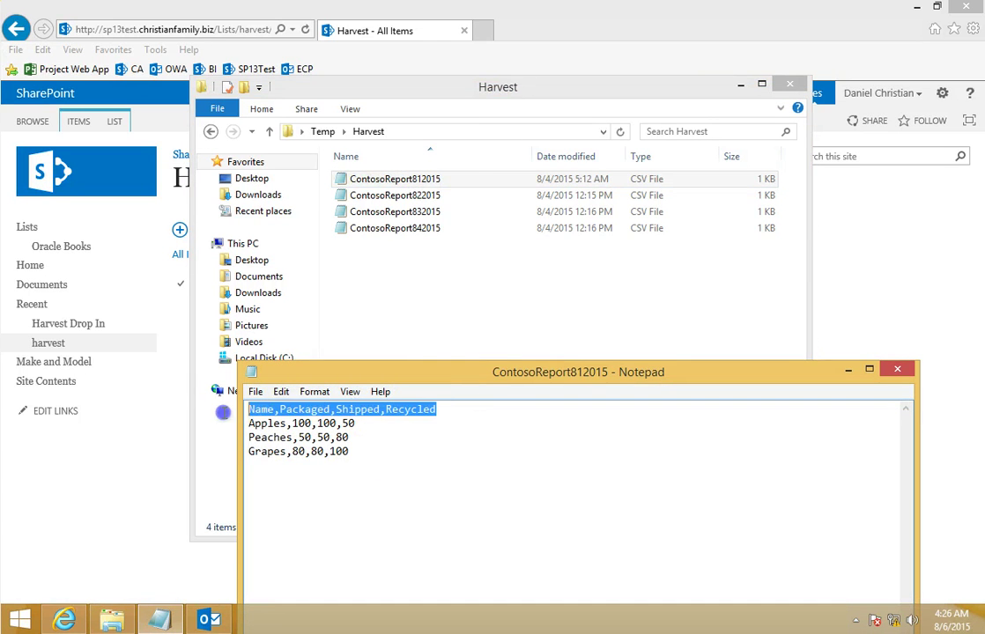
left_click(469, 537)
left_click(445, 421)
key("Up")
key("End")
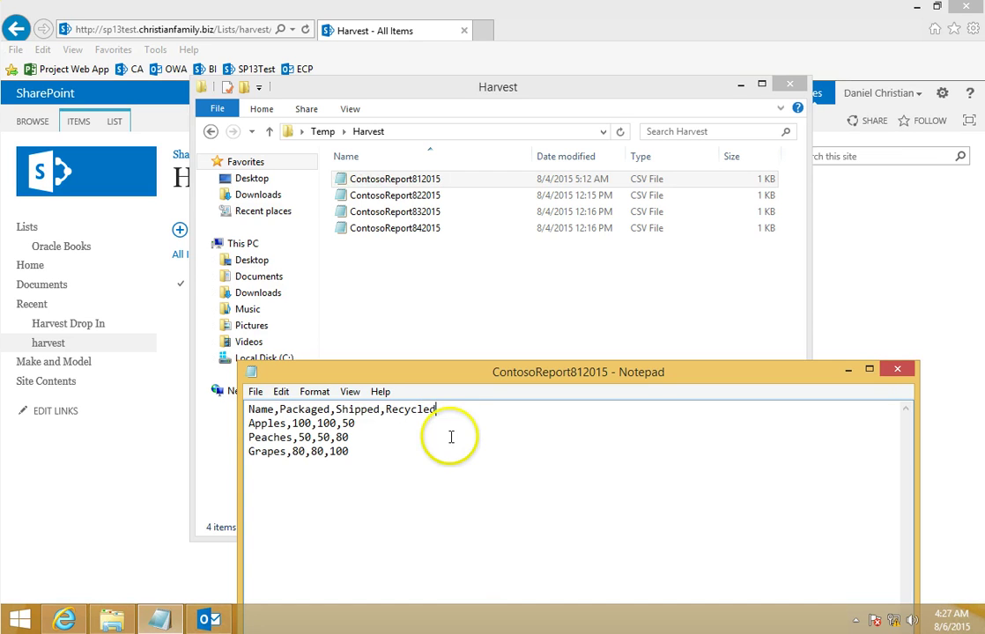